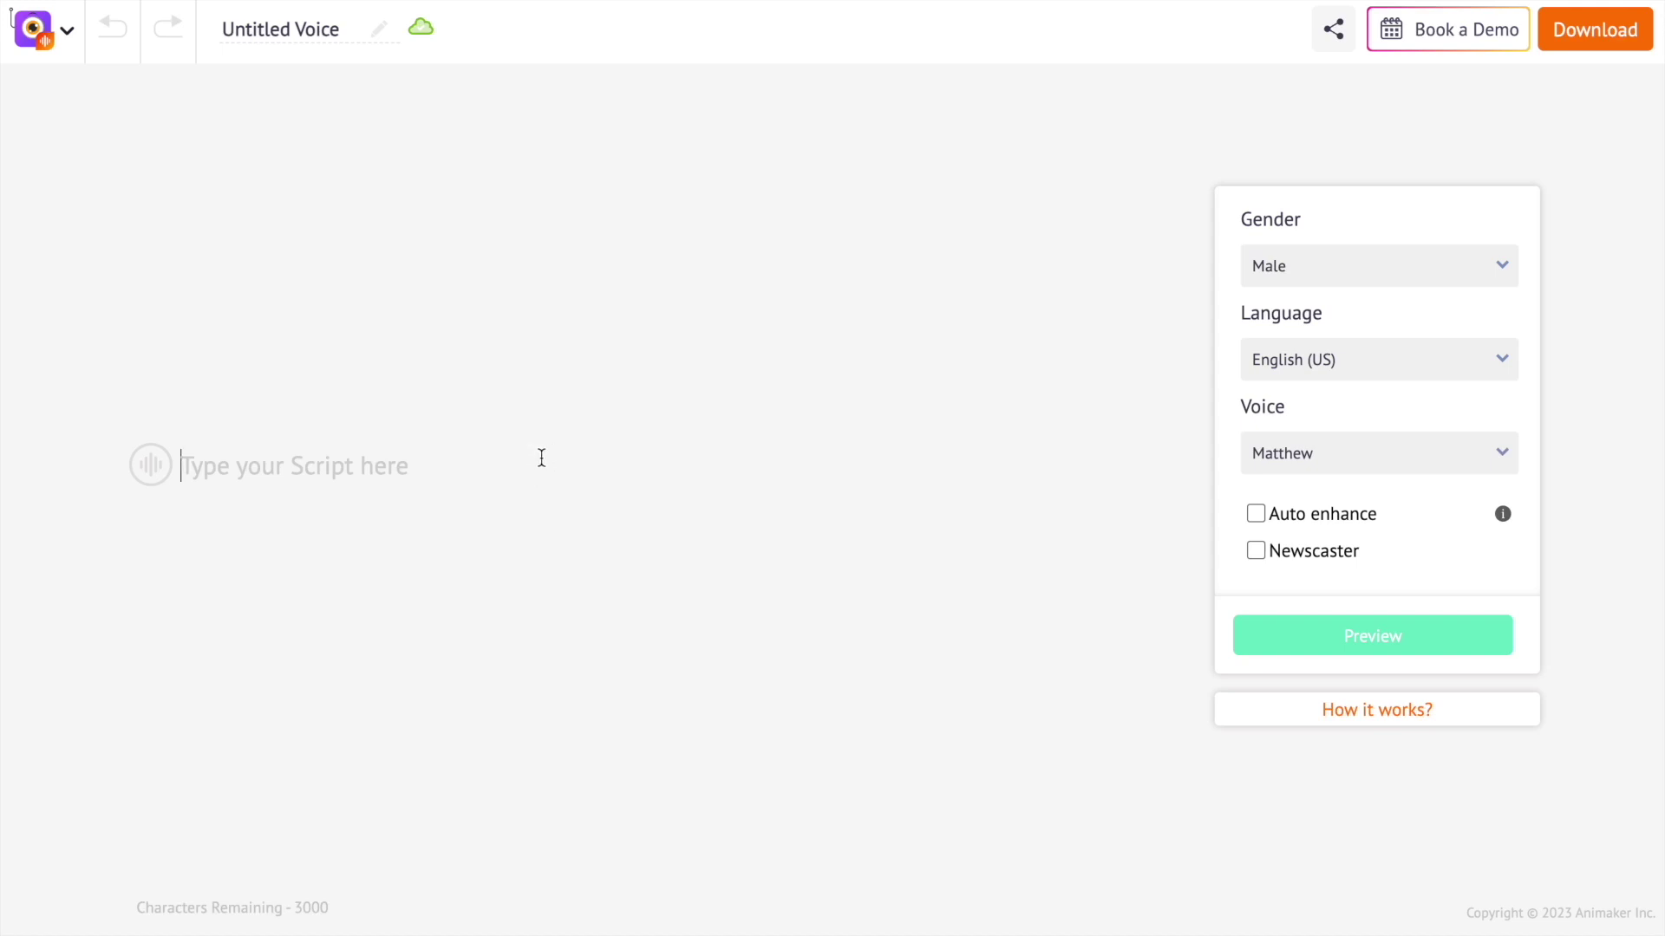
Type the English YouTube intro script and lowercase the stray capital G.
type("Hello there. Welcome to my YouTub")
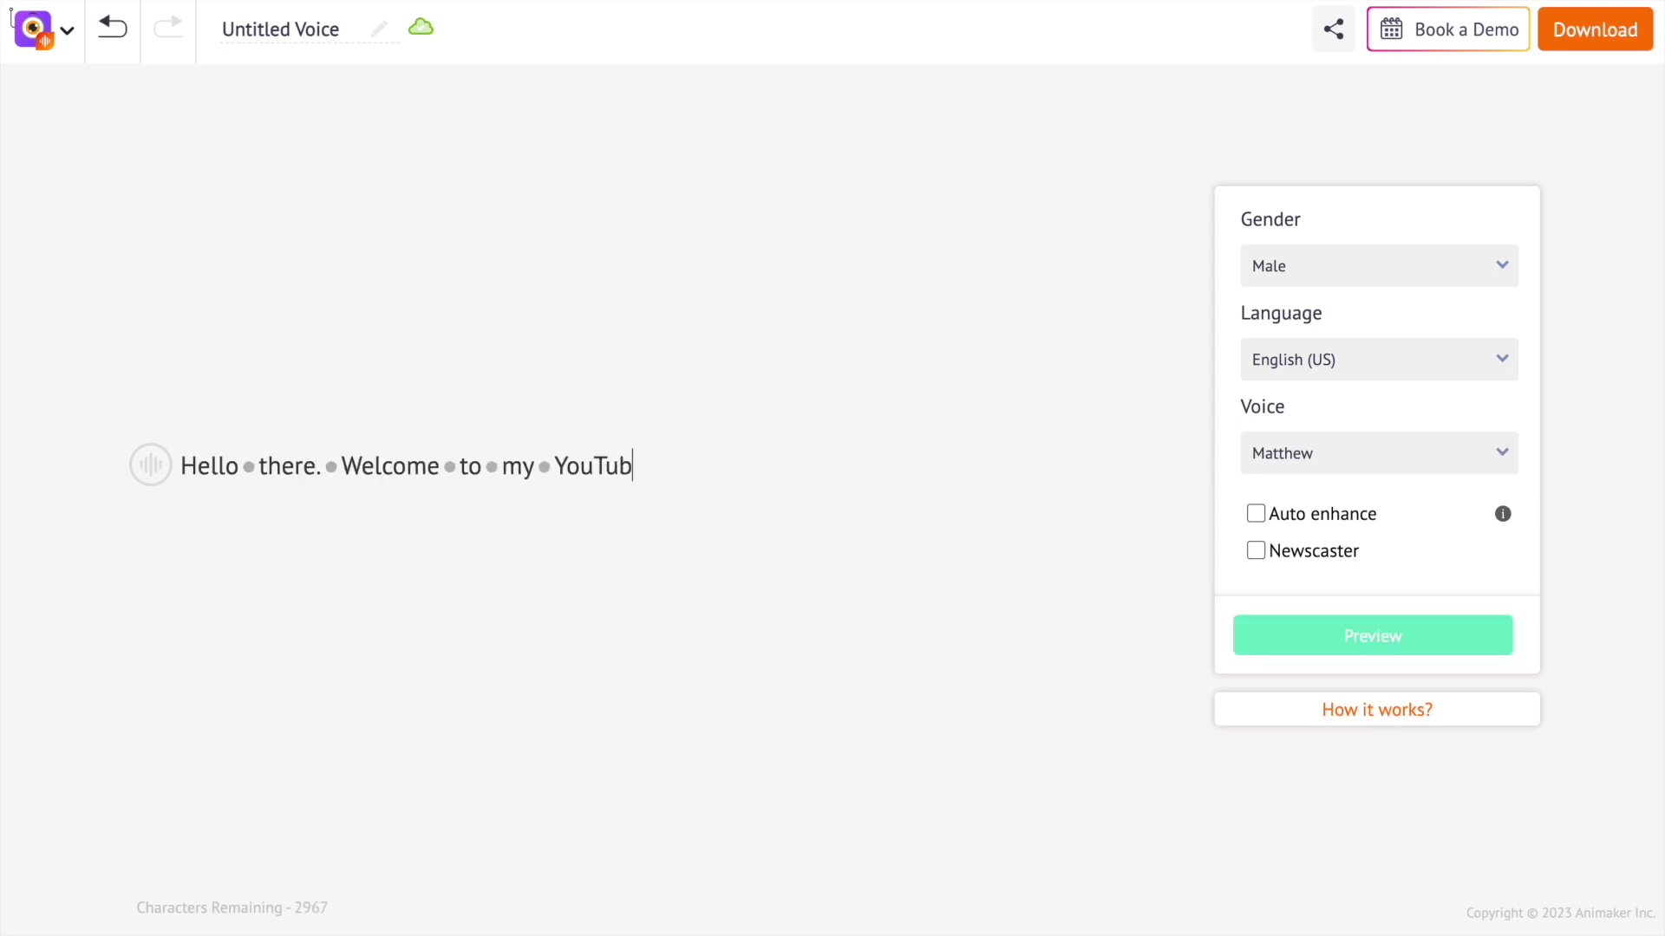
type("e channel. in this video, I will introduce you to a ")
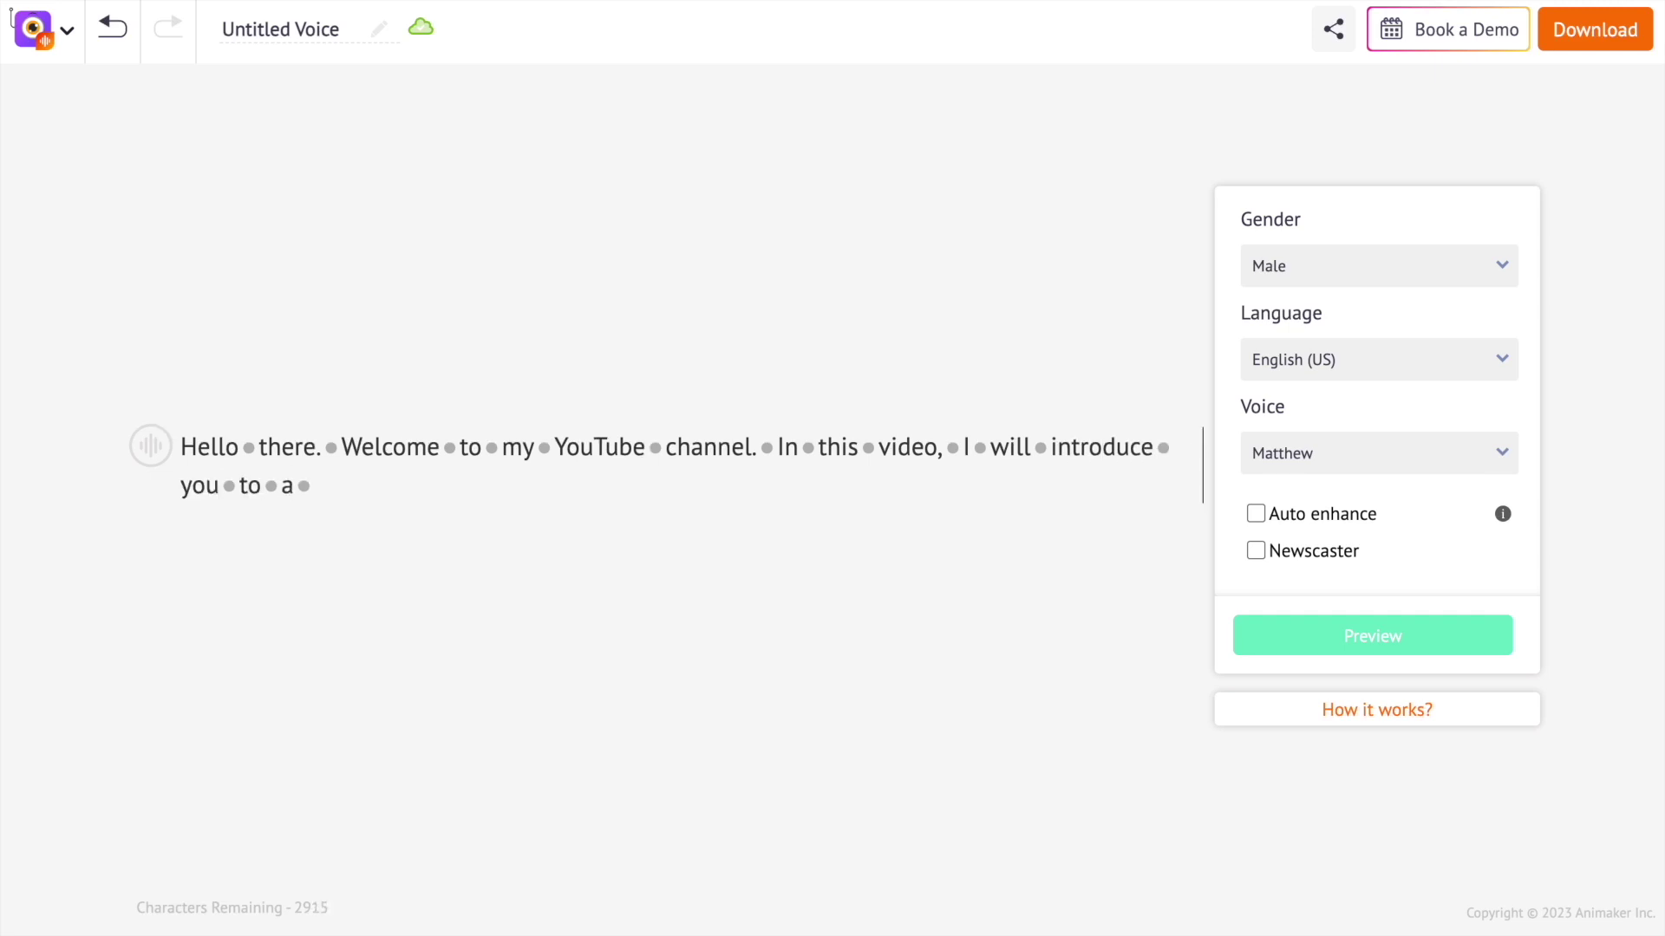
type("realistic")
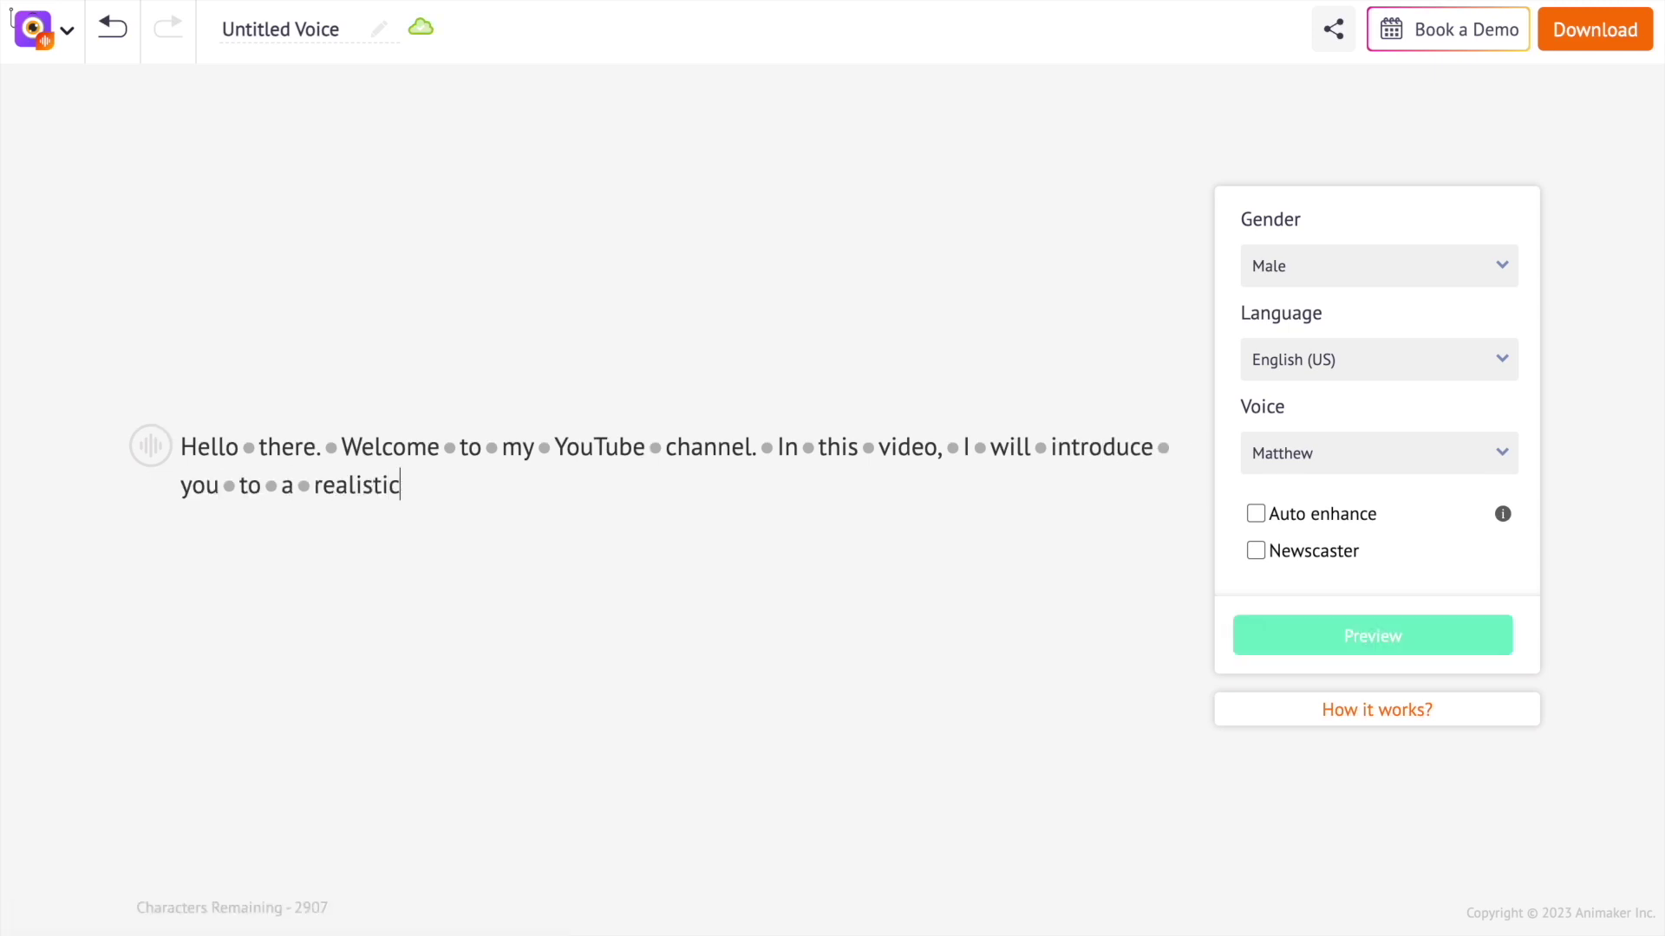
type(" AI Vo")
type("enerator.")
left_click(564, 490)
key("BackSpace")
type("g")
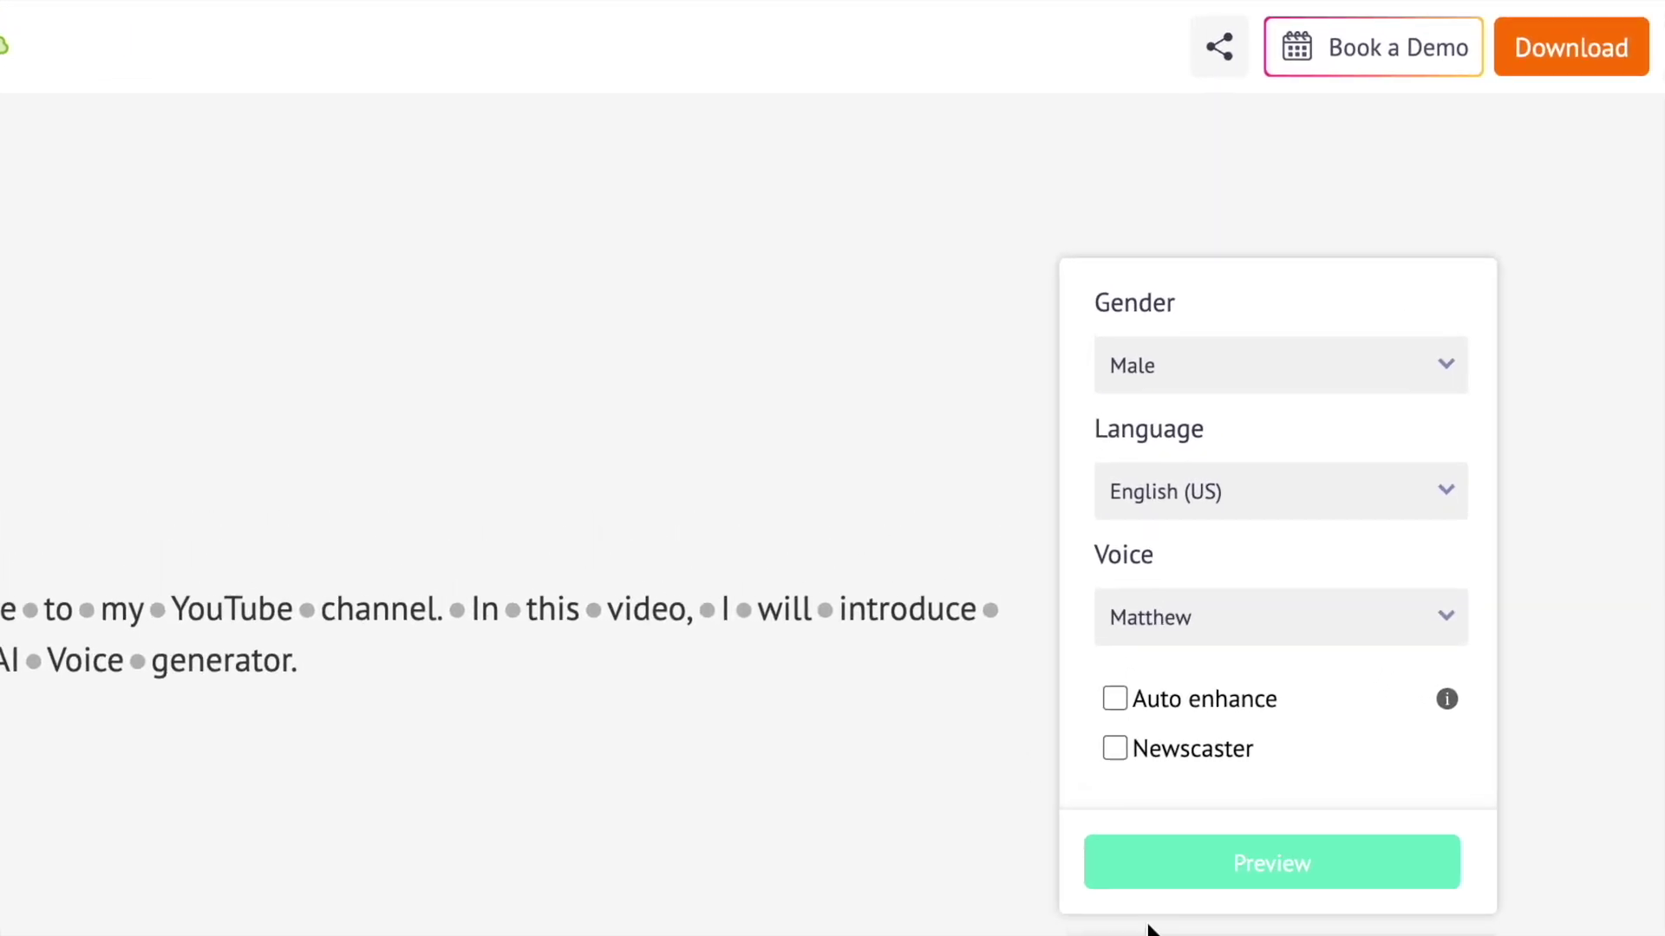
Set the voice gender to Male and the language to English (US).
left_click(1272, 364)
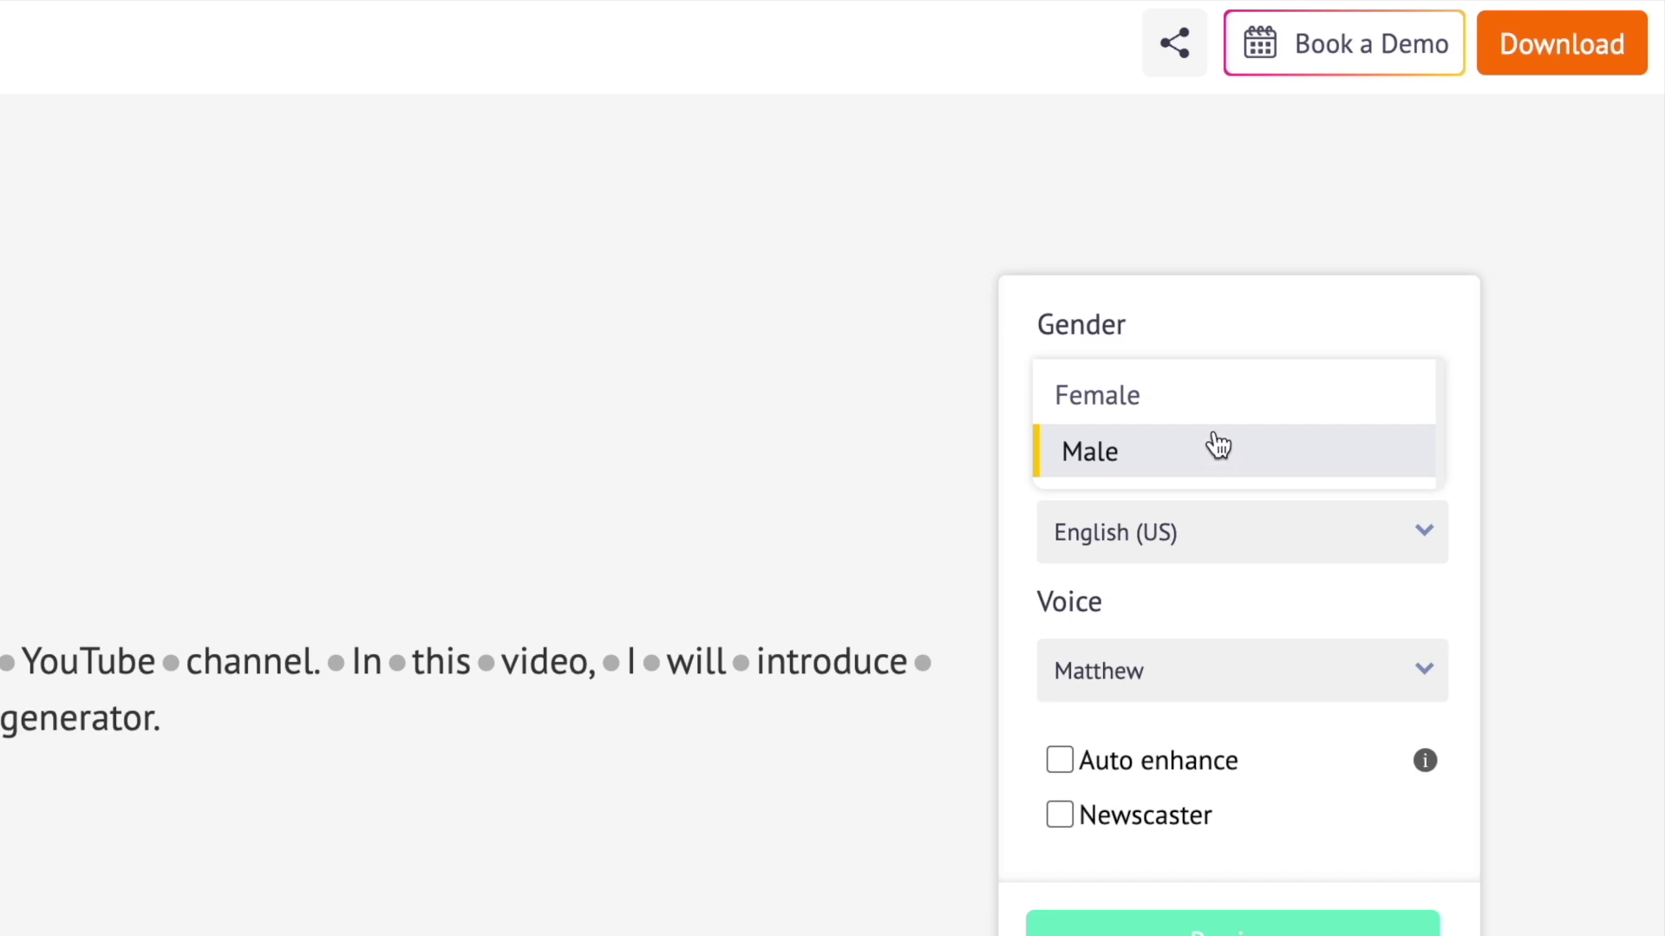
left_click(1211, 452)
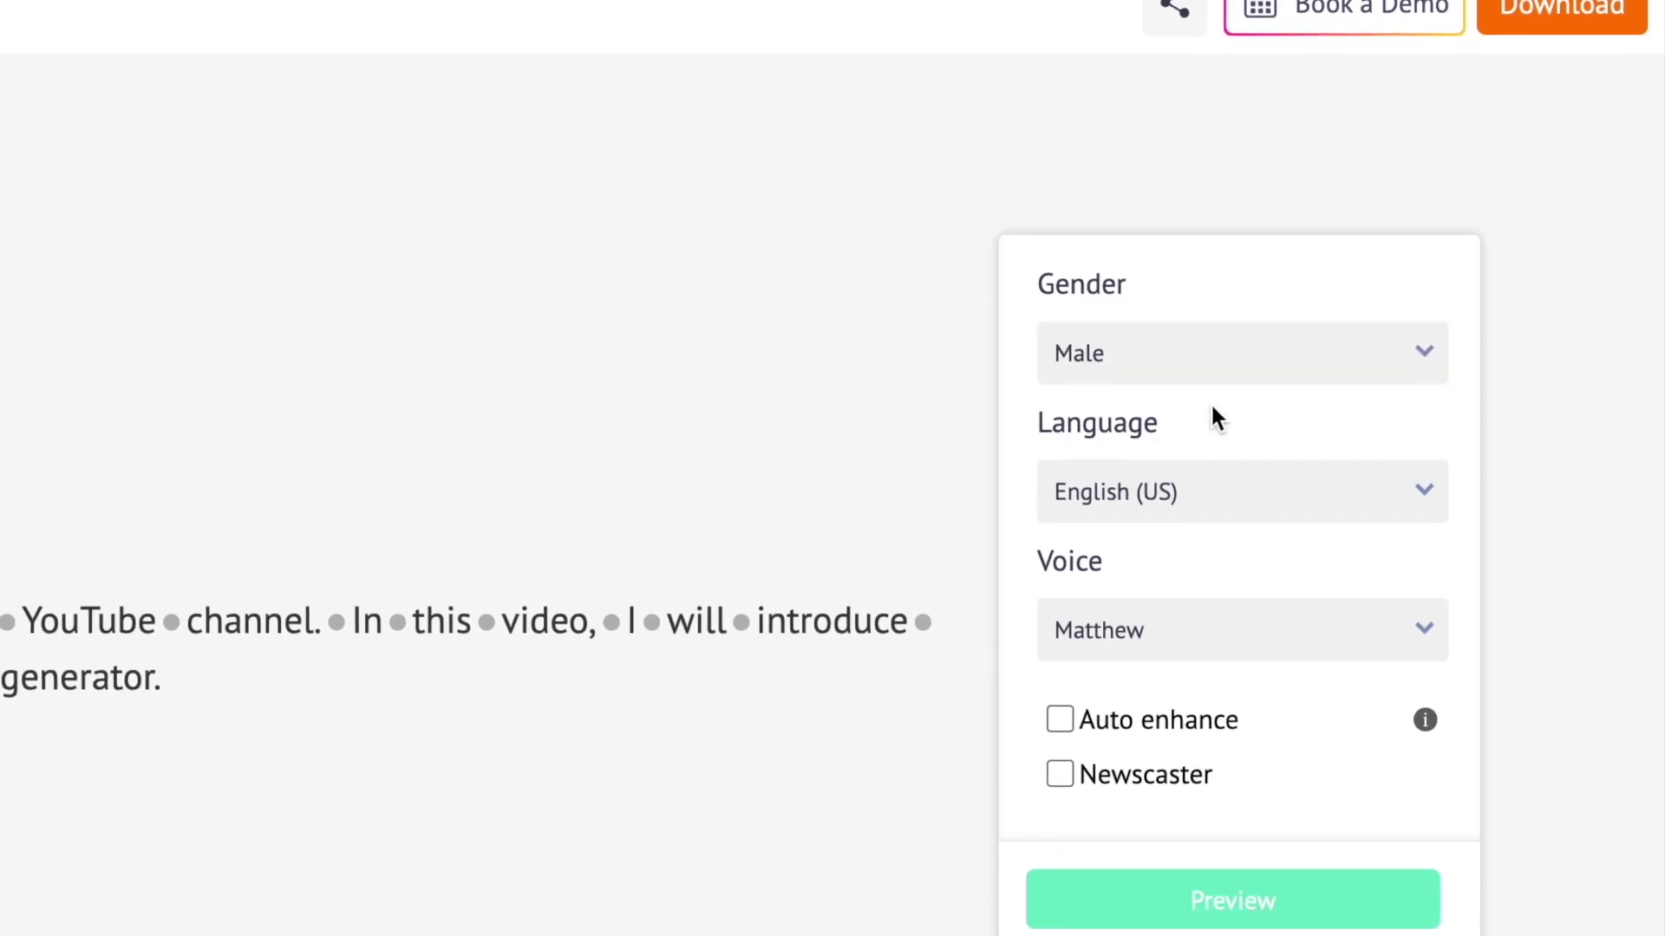
left_click(1246, 373)
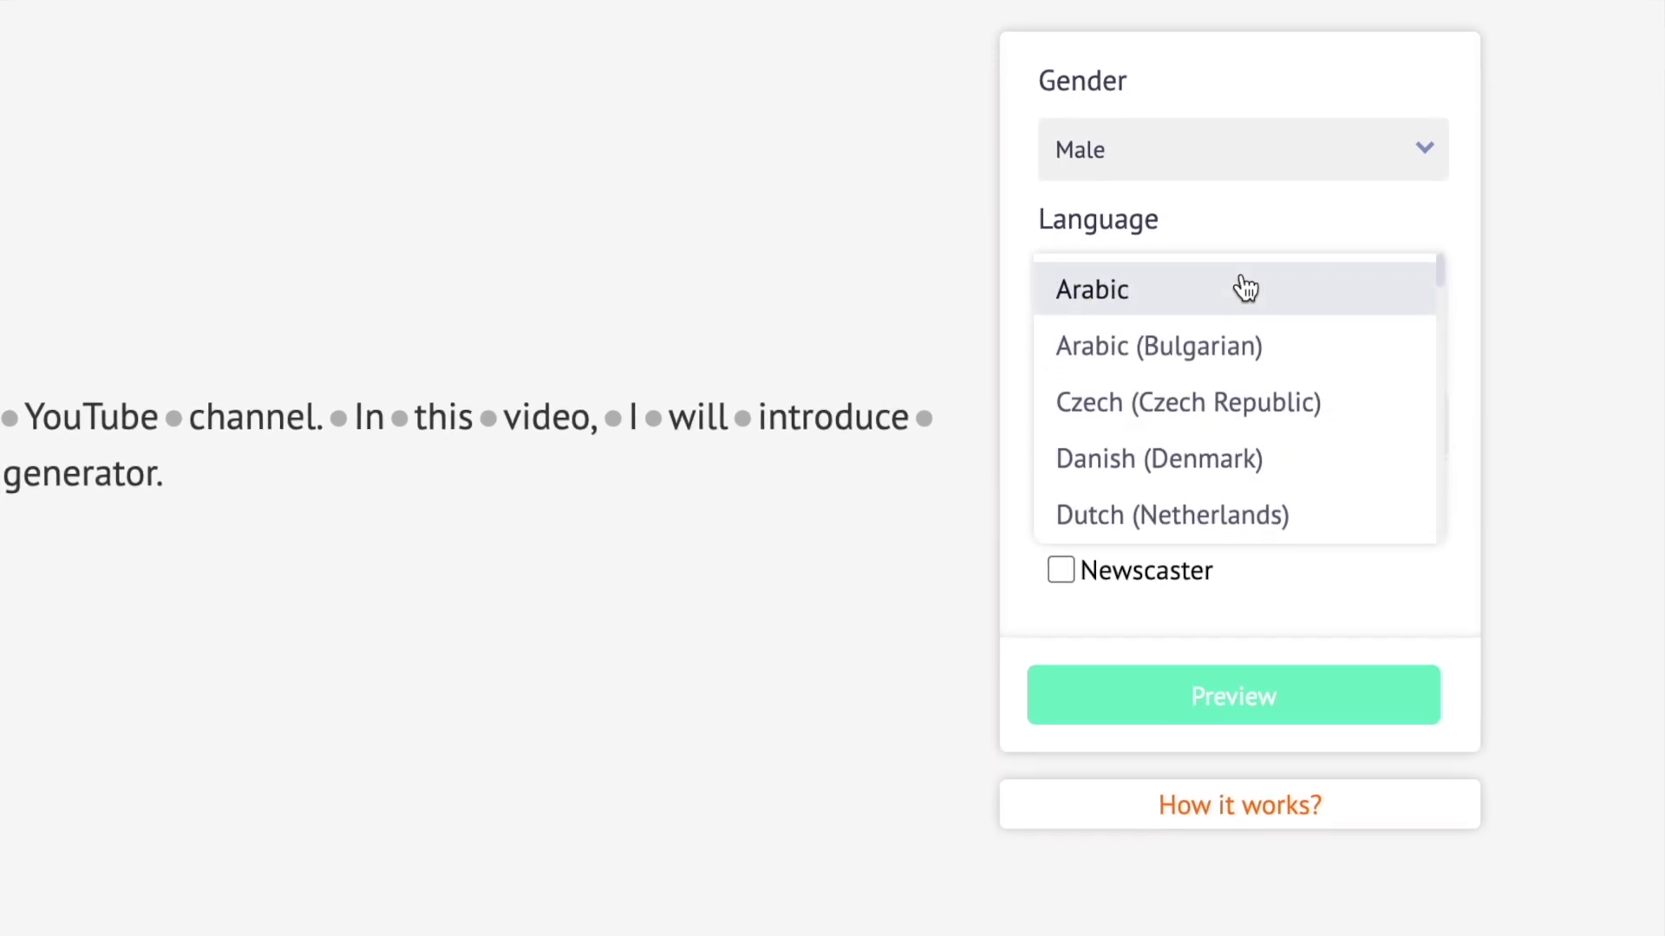
scroll(1281, 445, "down", 10)
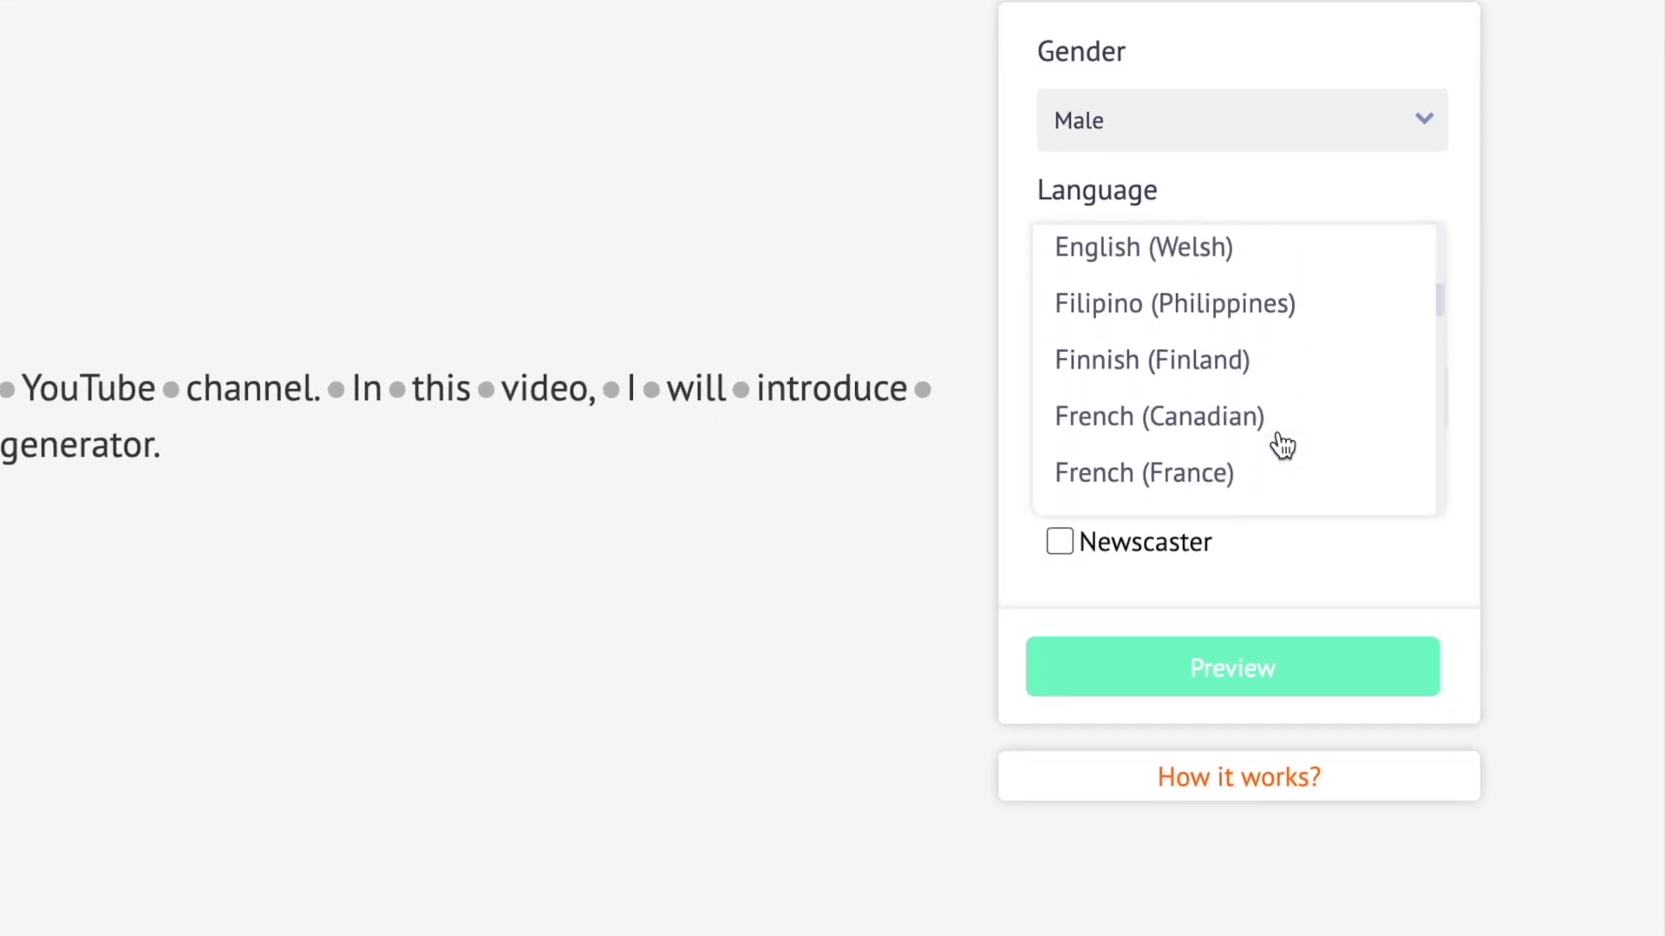
scroll(1281, 445, "down", 10)
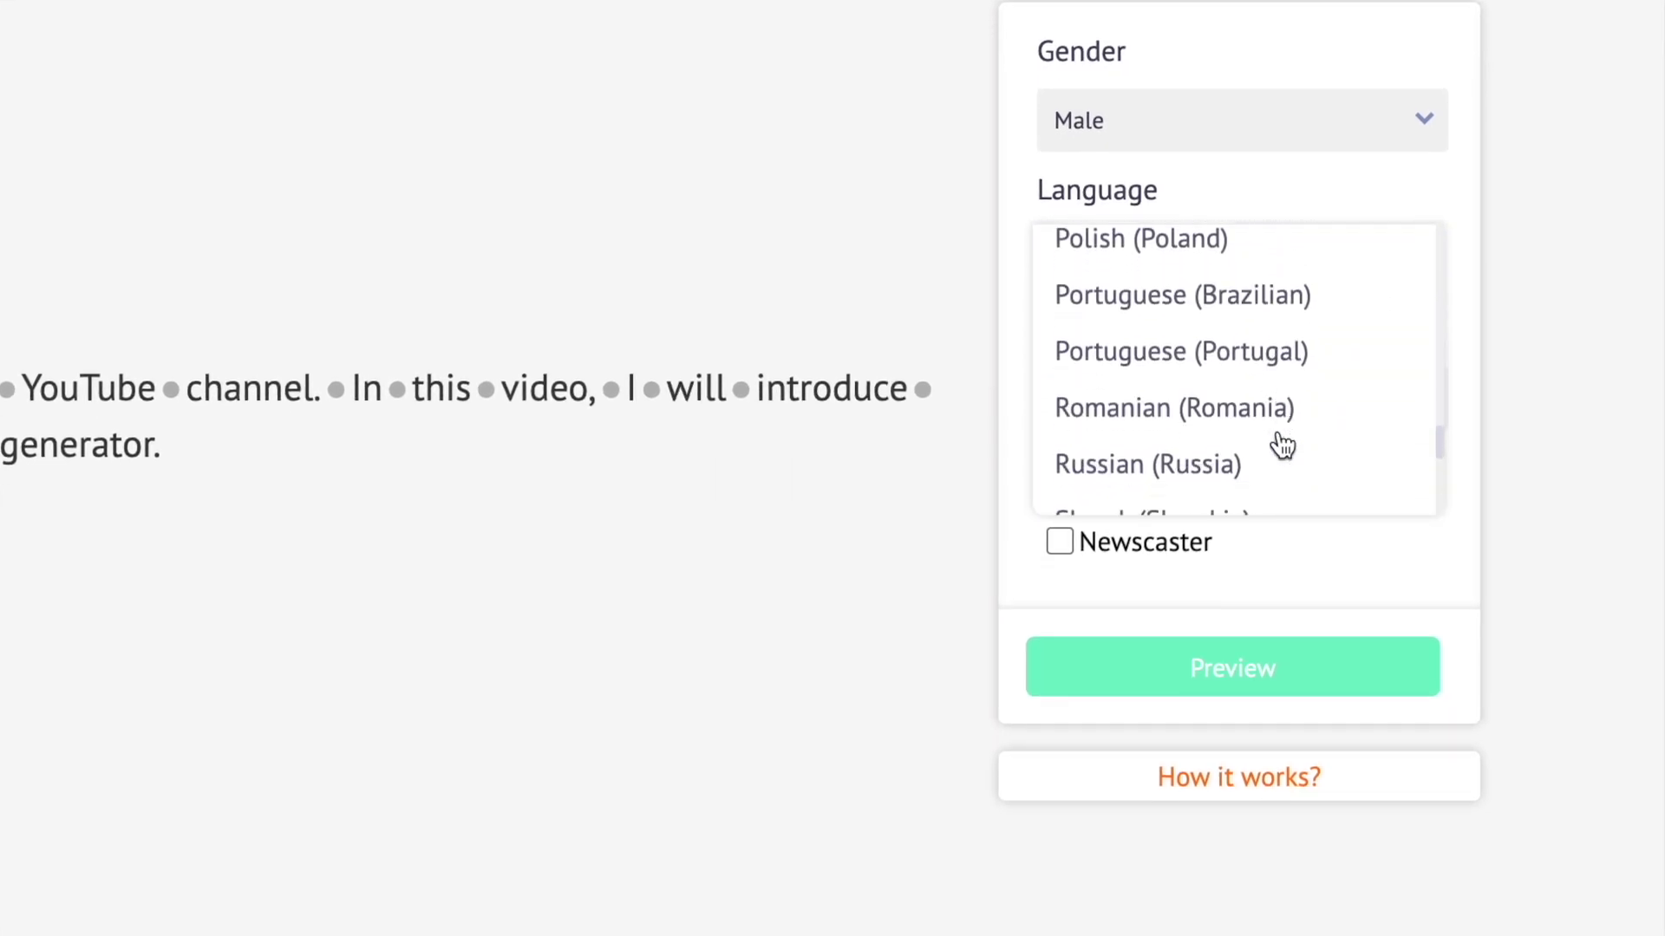
scroll(1282, 445, "up", 10)
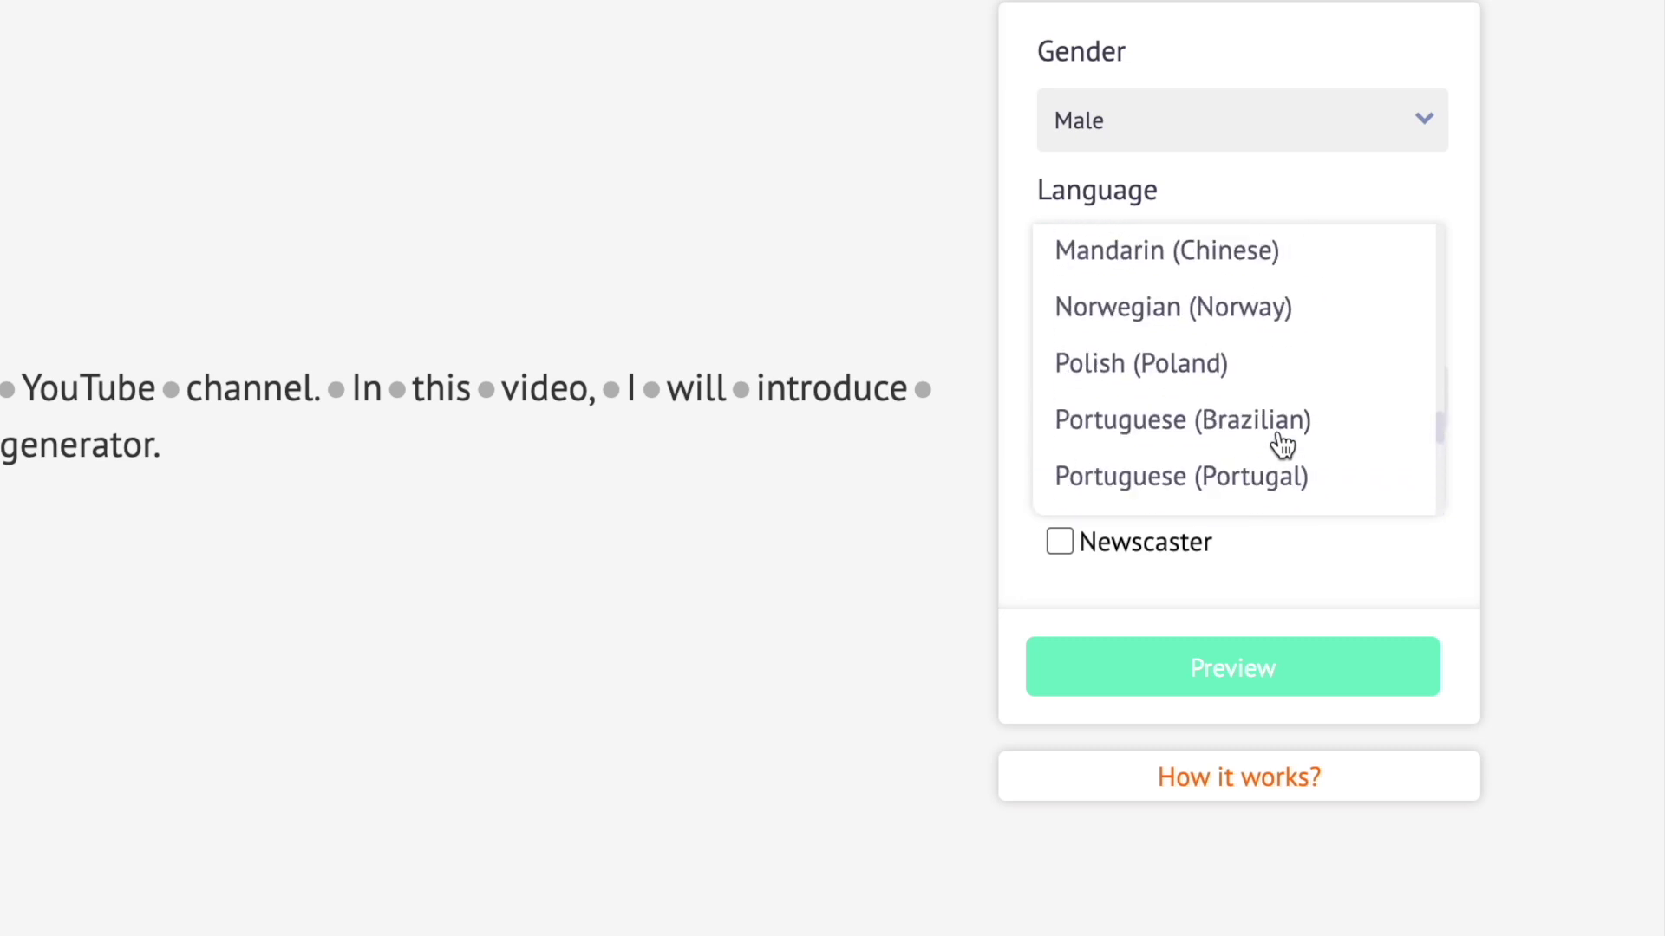
scroll(1281, 445, "up", 10)
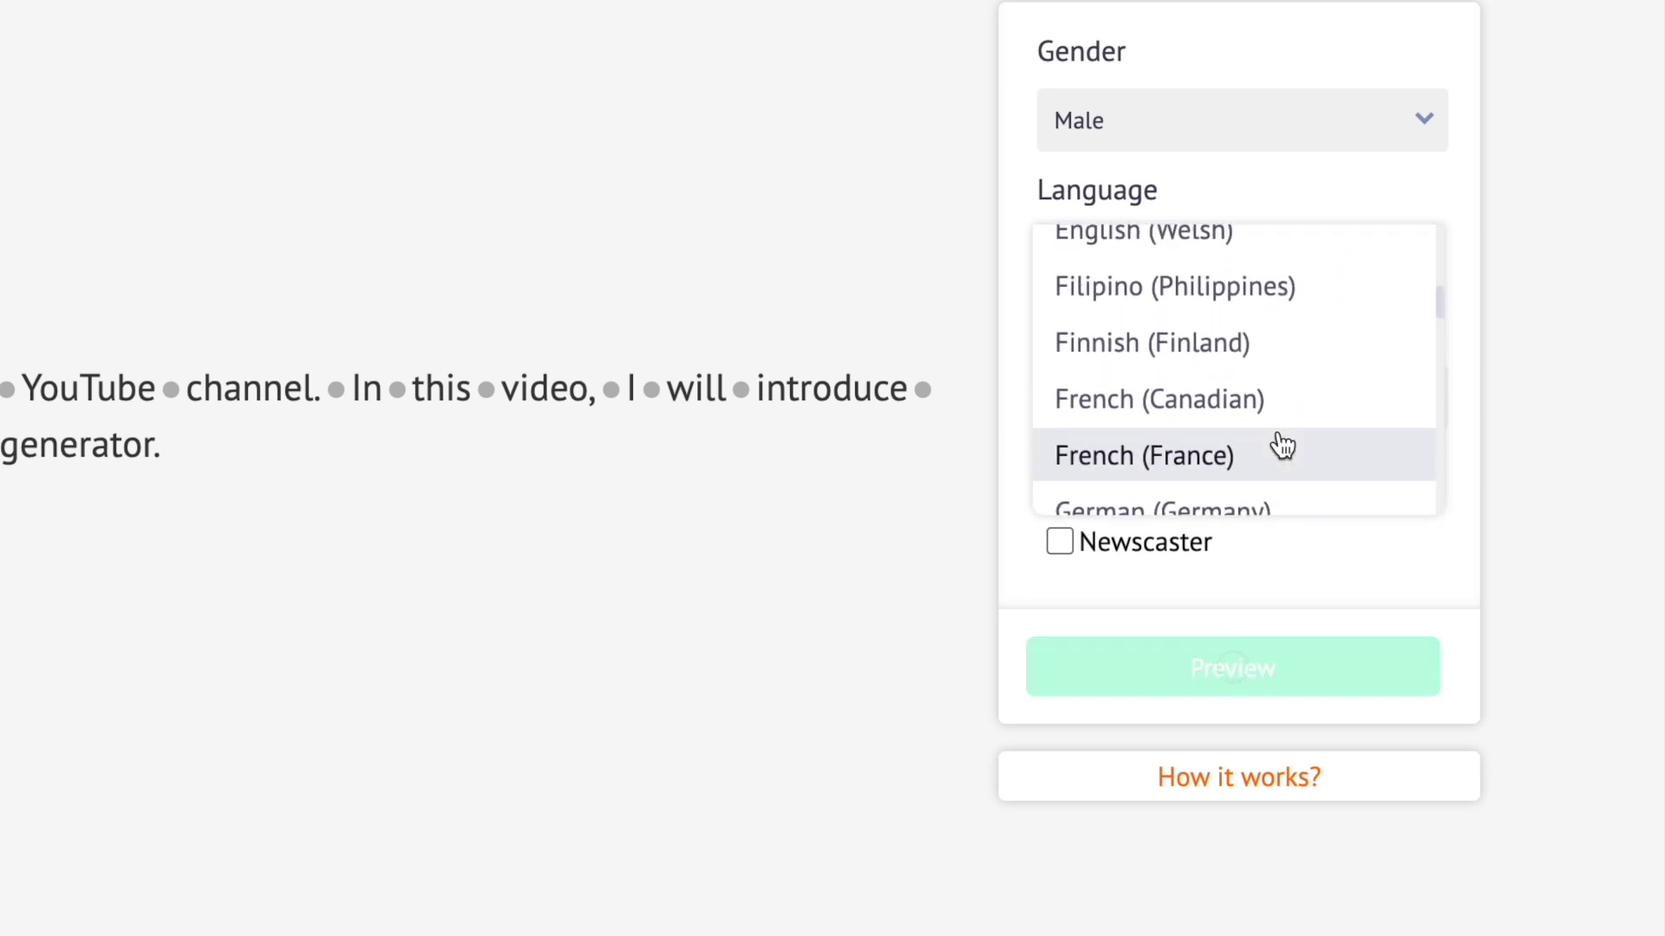
left_click(1245, 450)
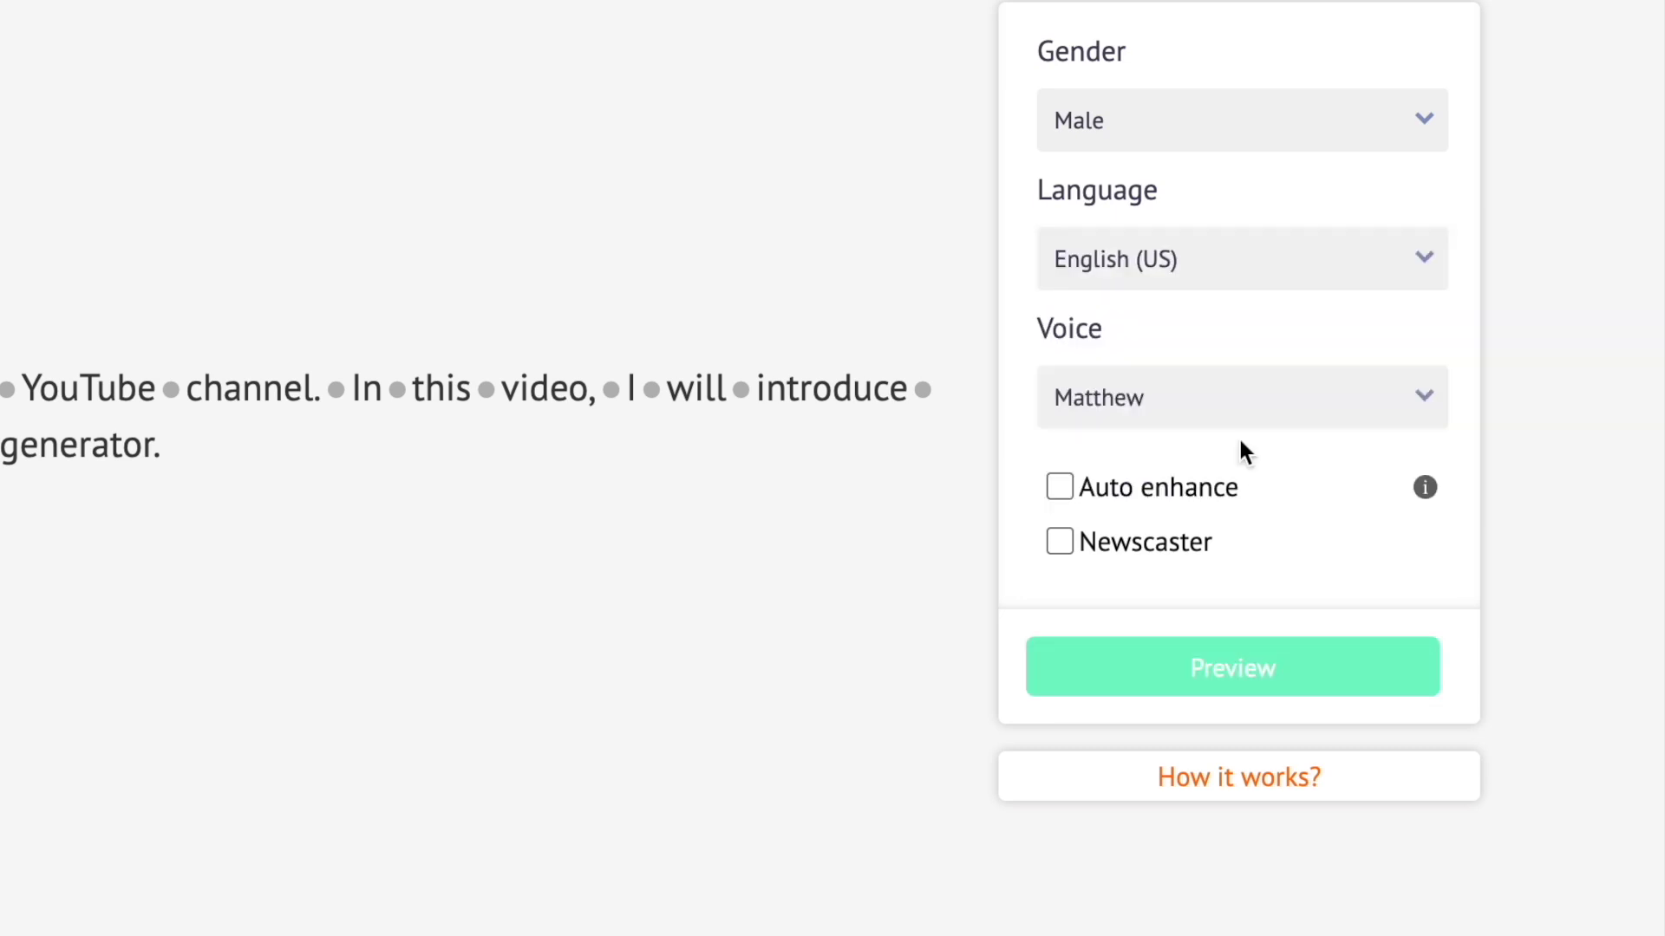
Choose Kyle as the voice after trying Justin, and preview the script.
left_click(1264, 417)
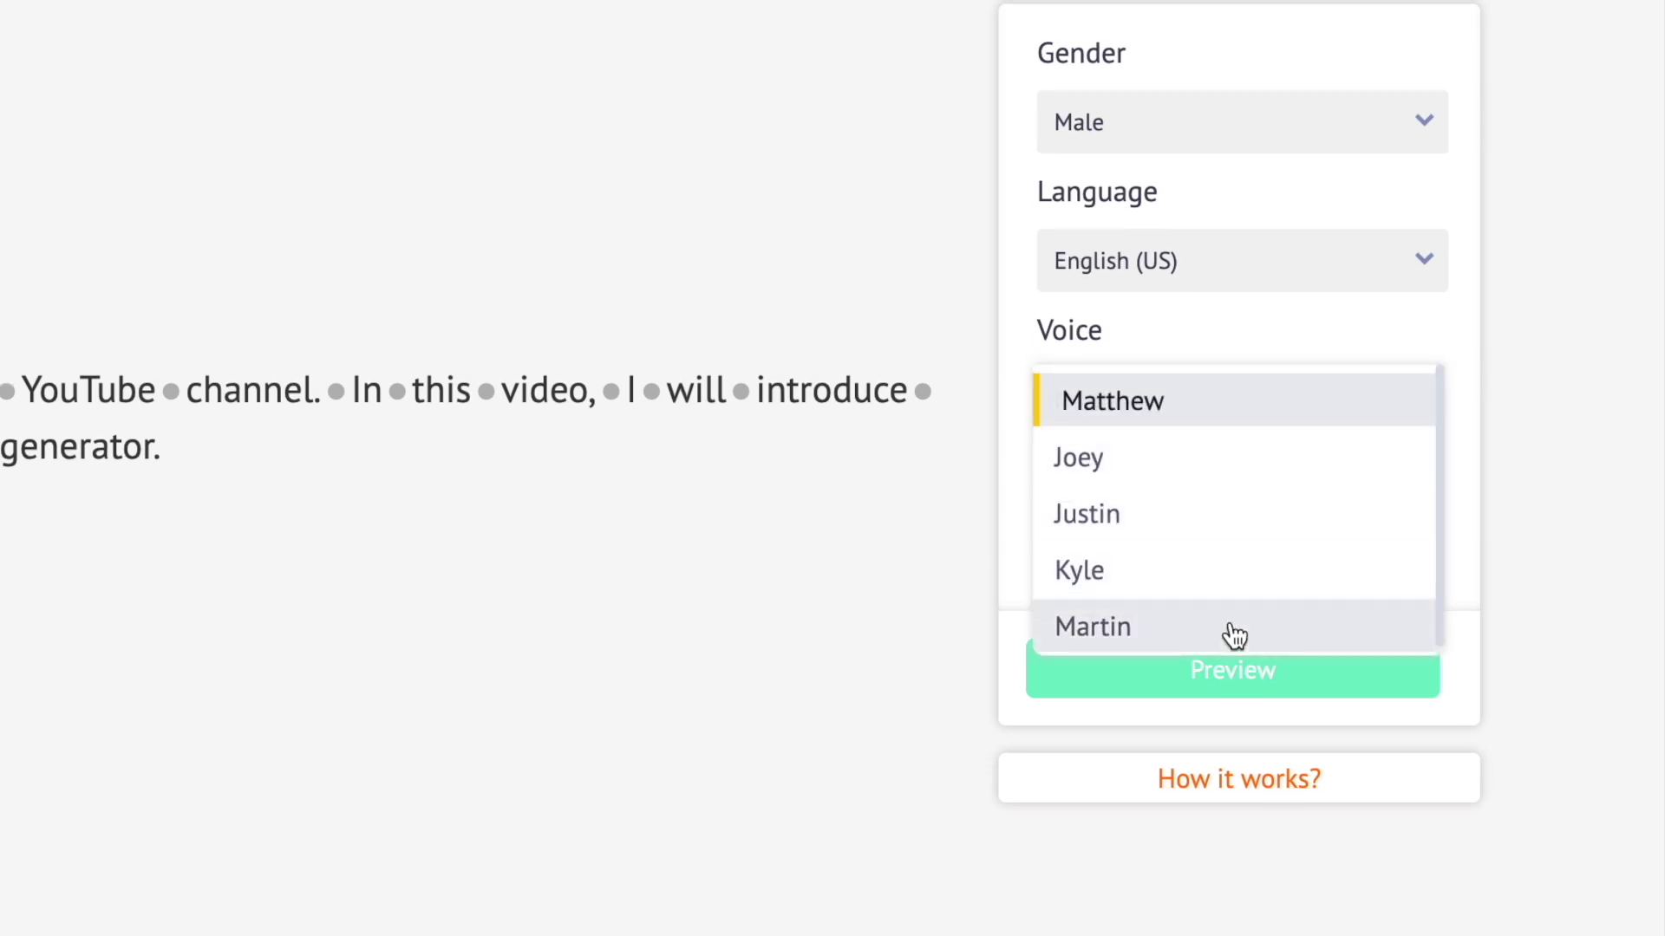
left_click(1118, 517)
left_click(1083, 573)
left_click(1152, 610)
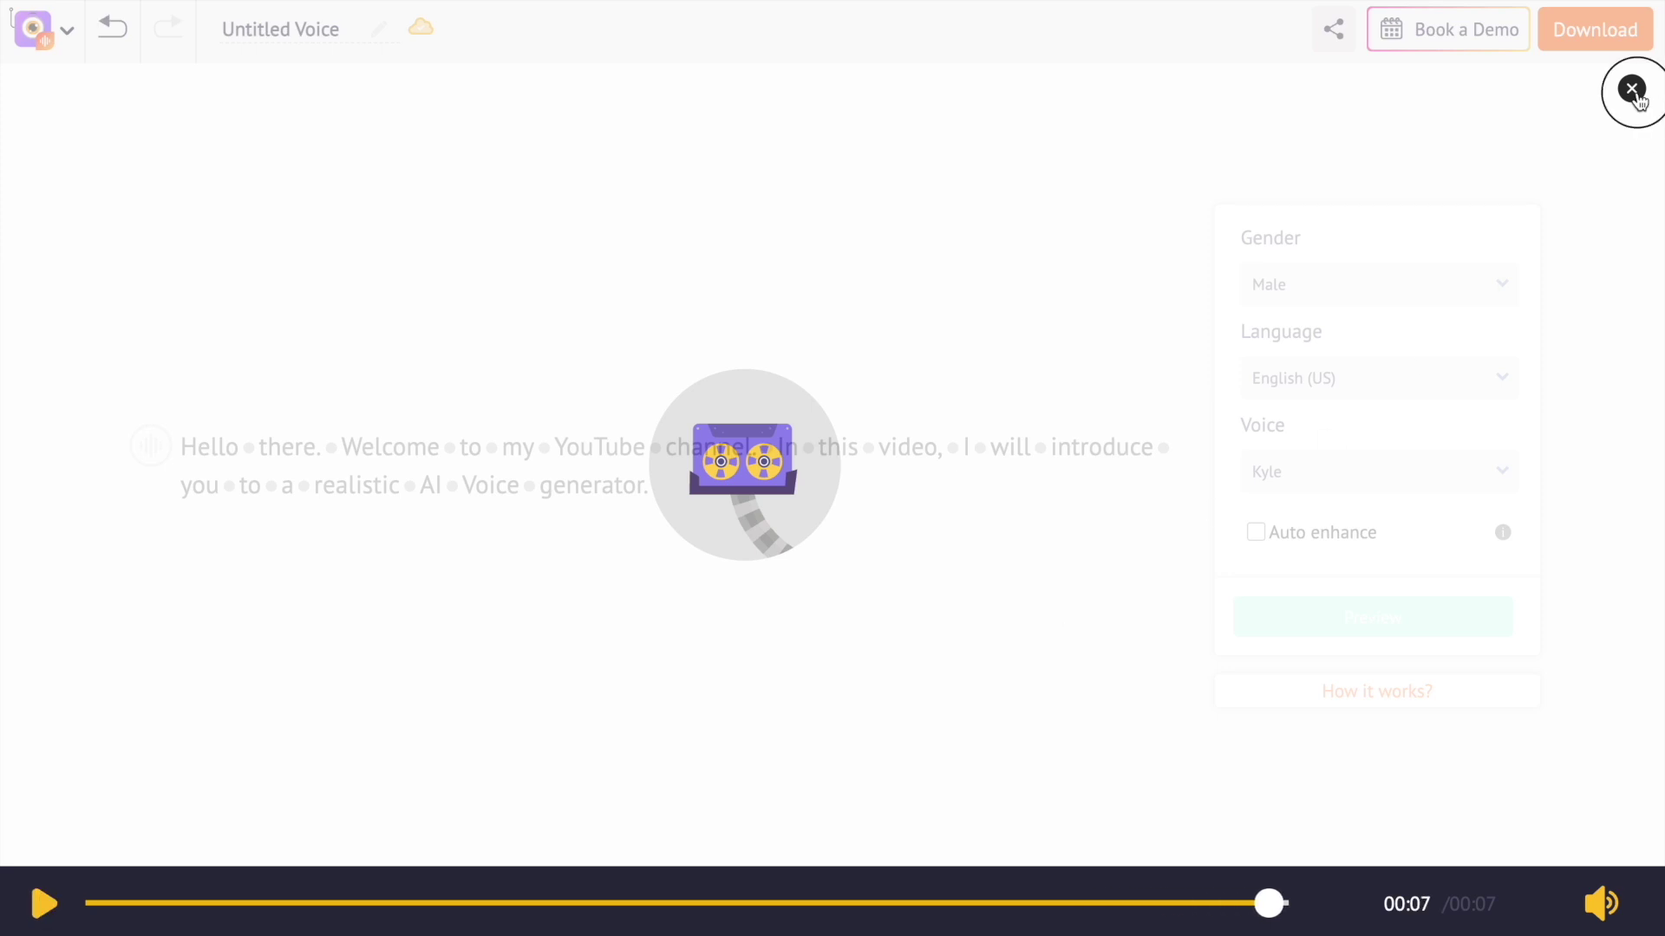
left_click(1637, 96)
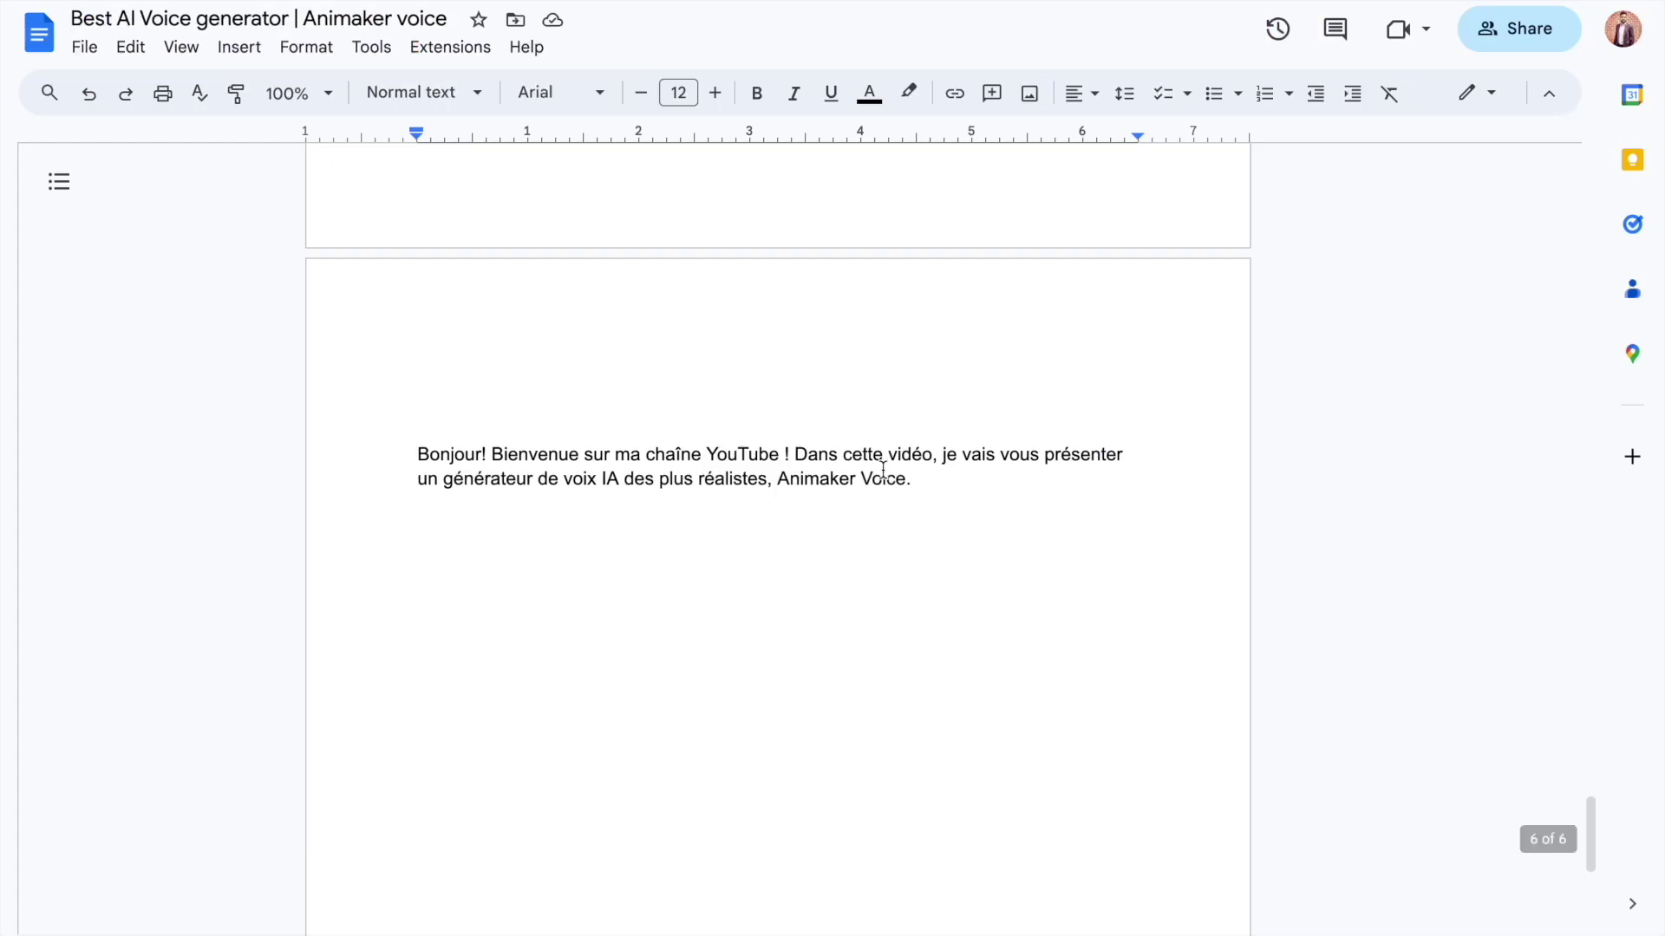
Copy the French intro paragraph from Google Docs and select the English script in Animaker.
left_click_drag(917, 479, 394, 449)
key("ctrl+c")
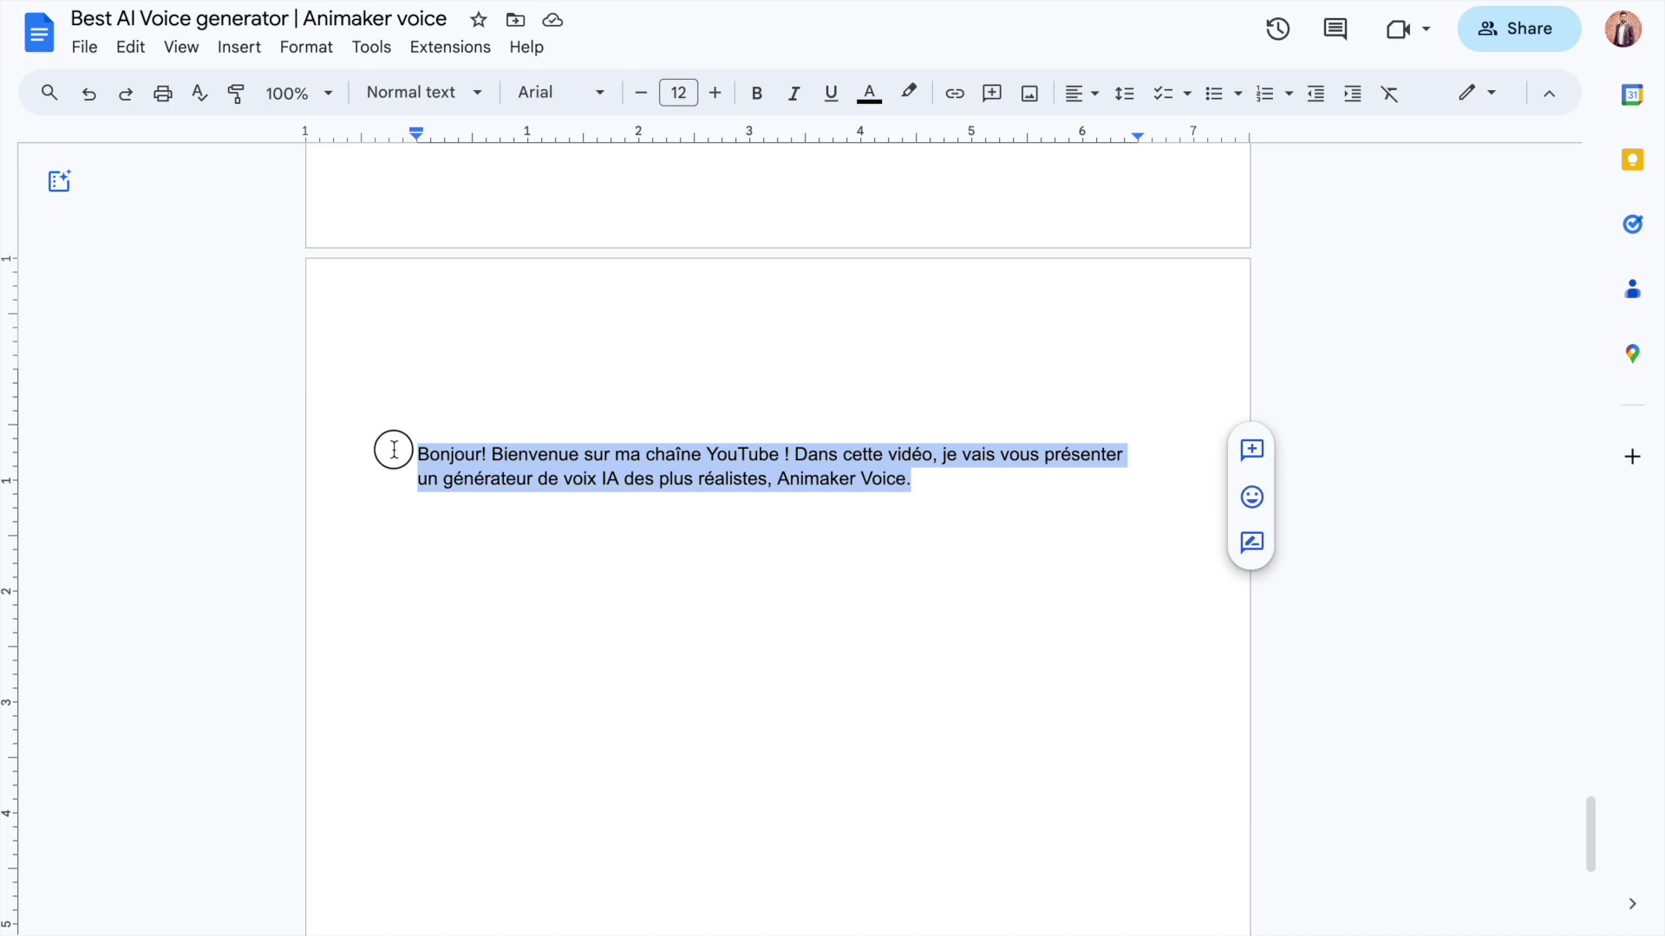
left_click_drag(650, 485, 179, 445)
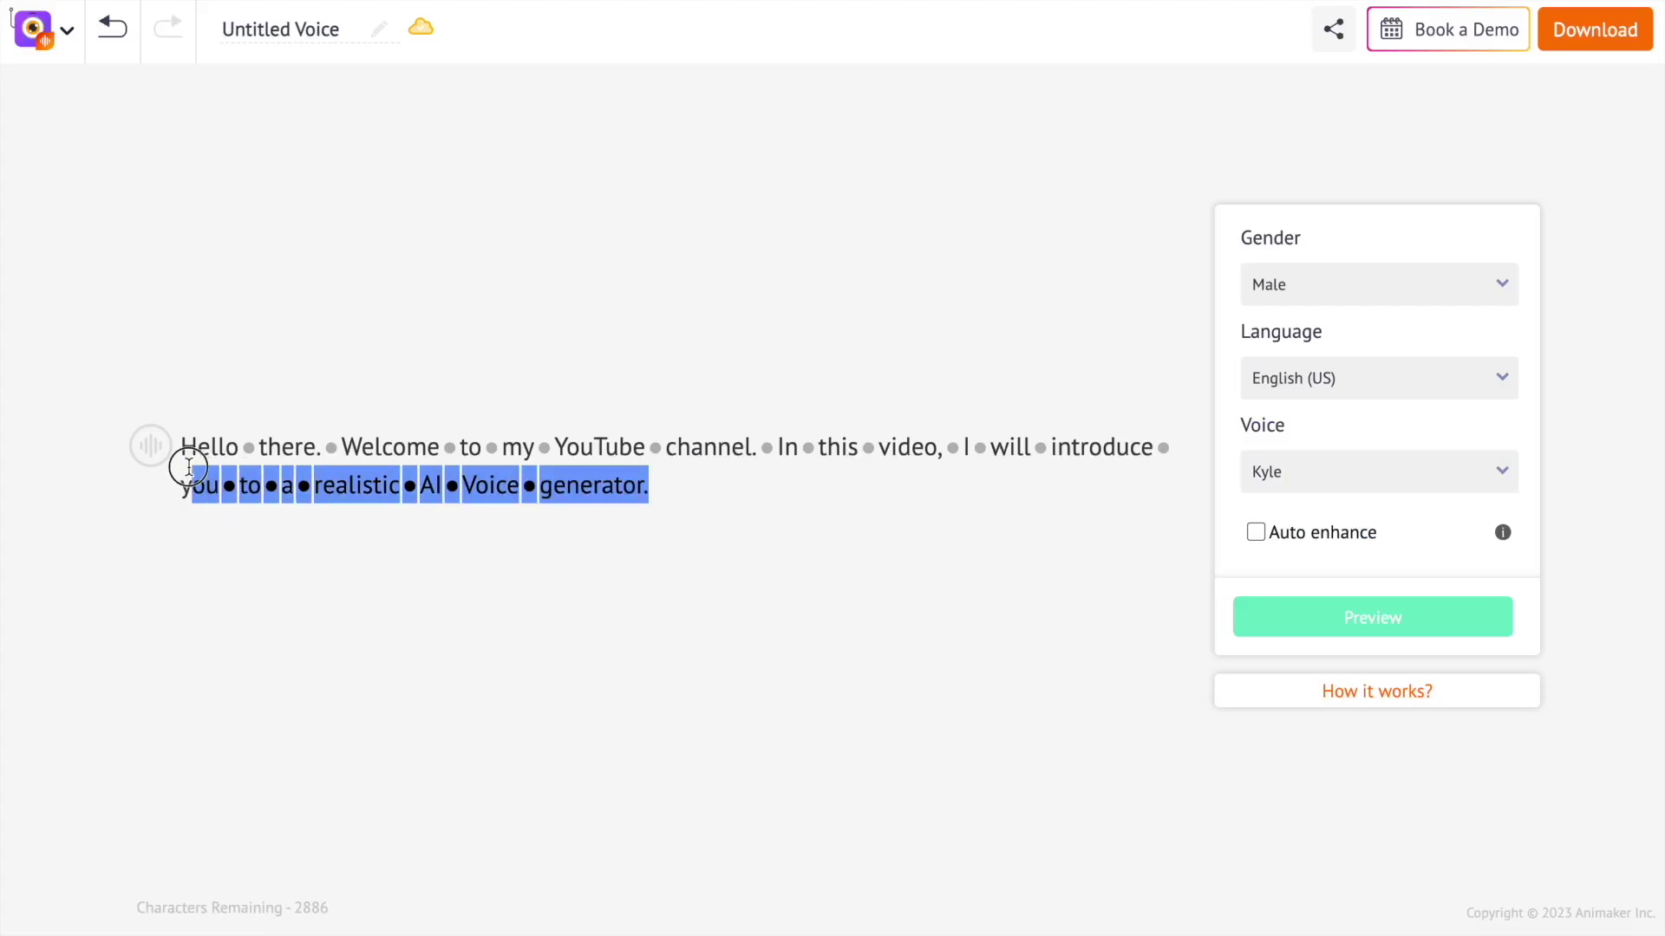
Paste the French paragraph as the script and set the language to French (France).
key("ctrl+v")
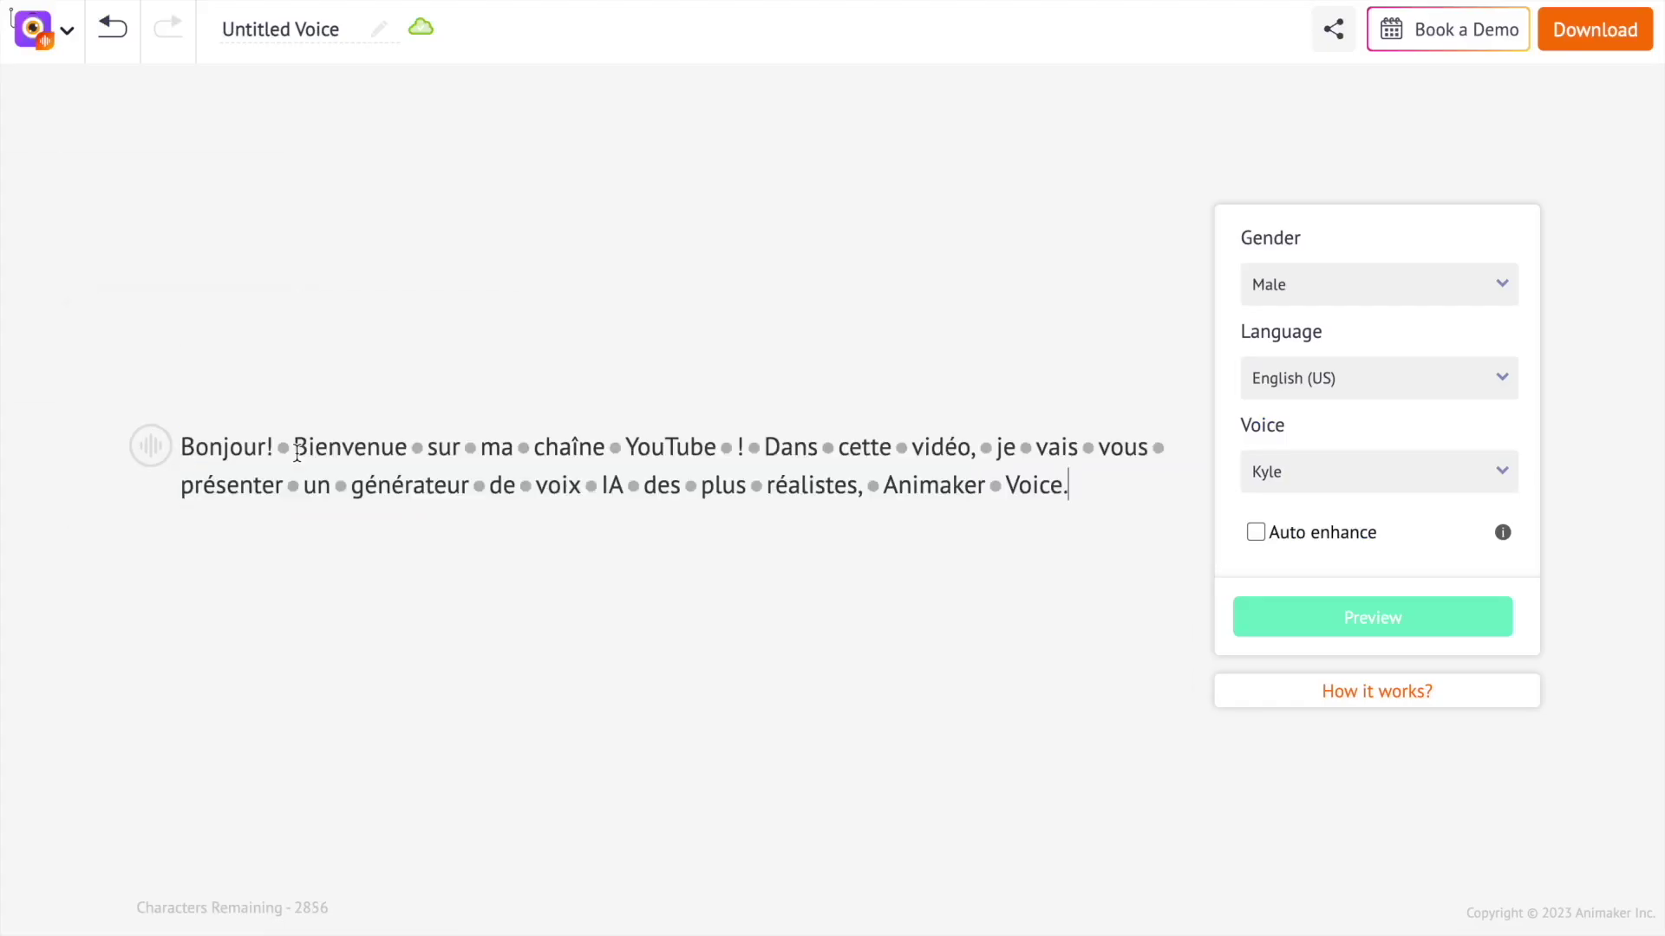
left_click(1327, 390)
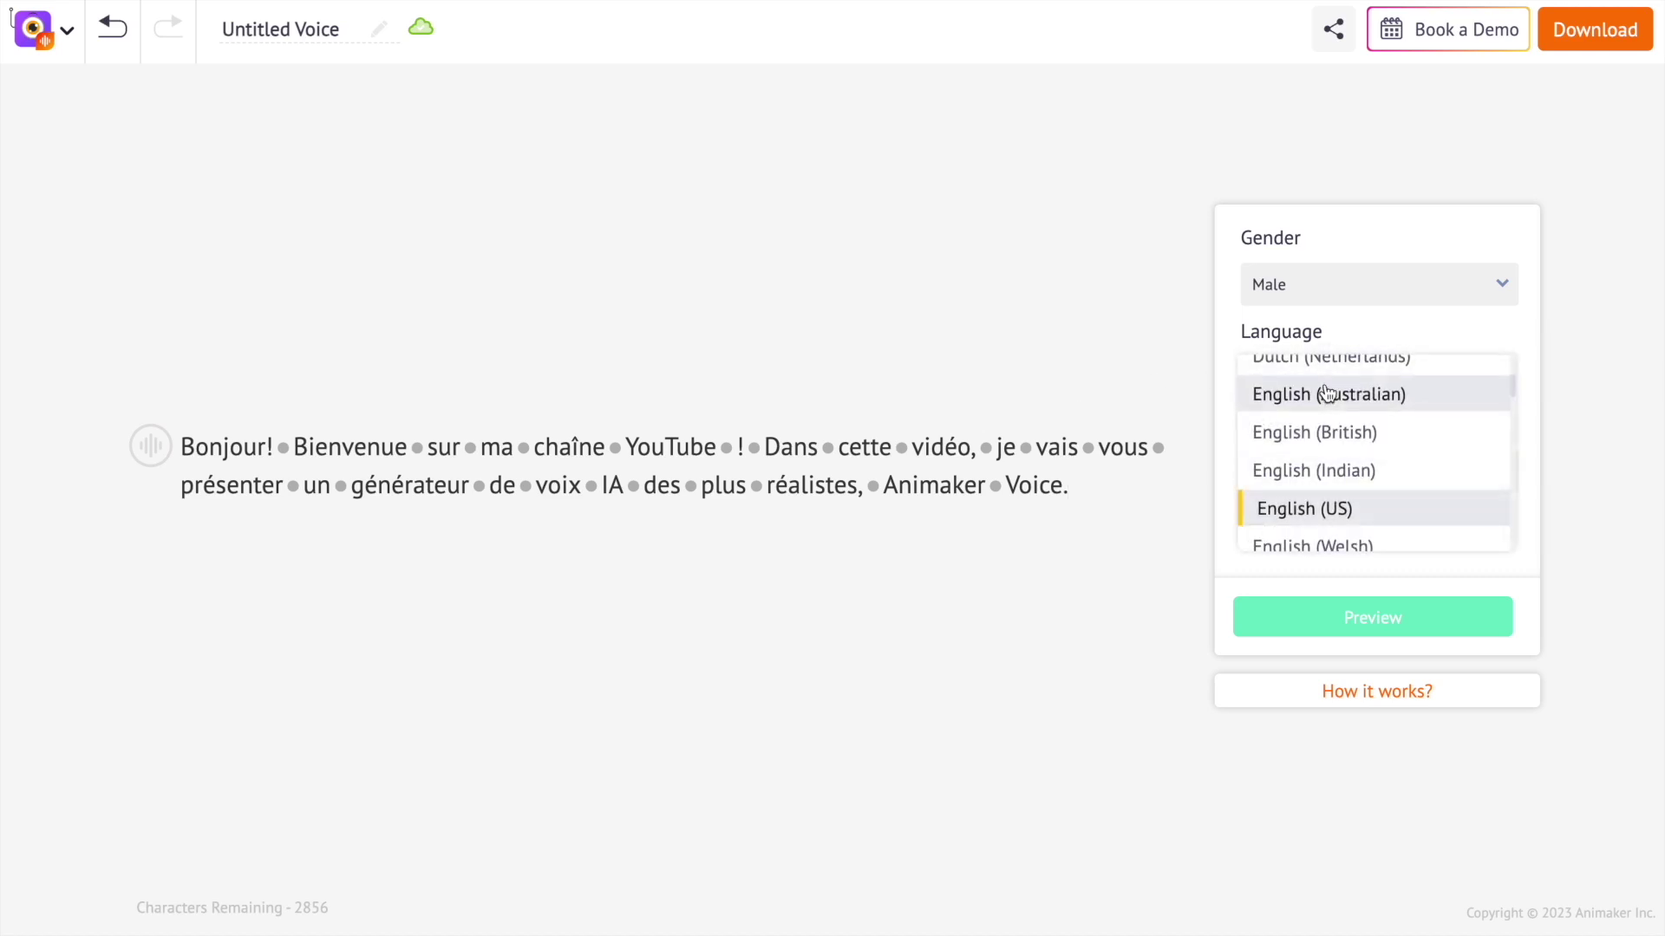
scroll(1333, 460, "down", 3)
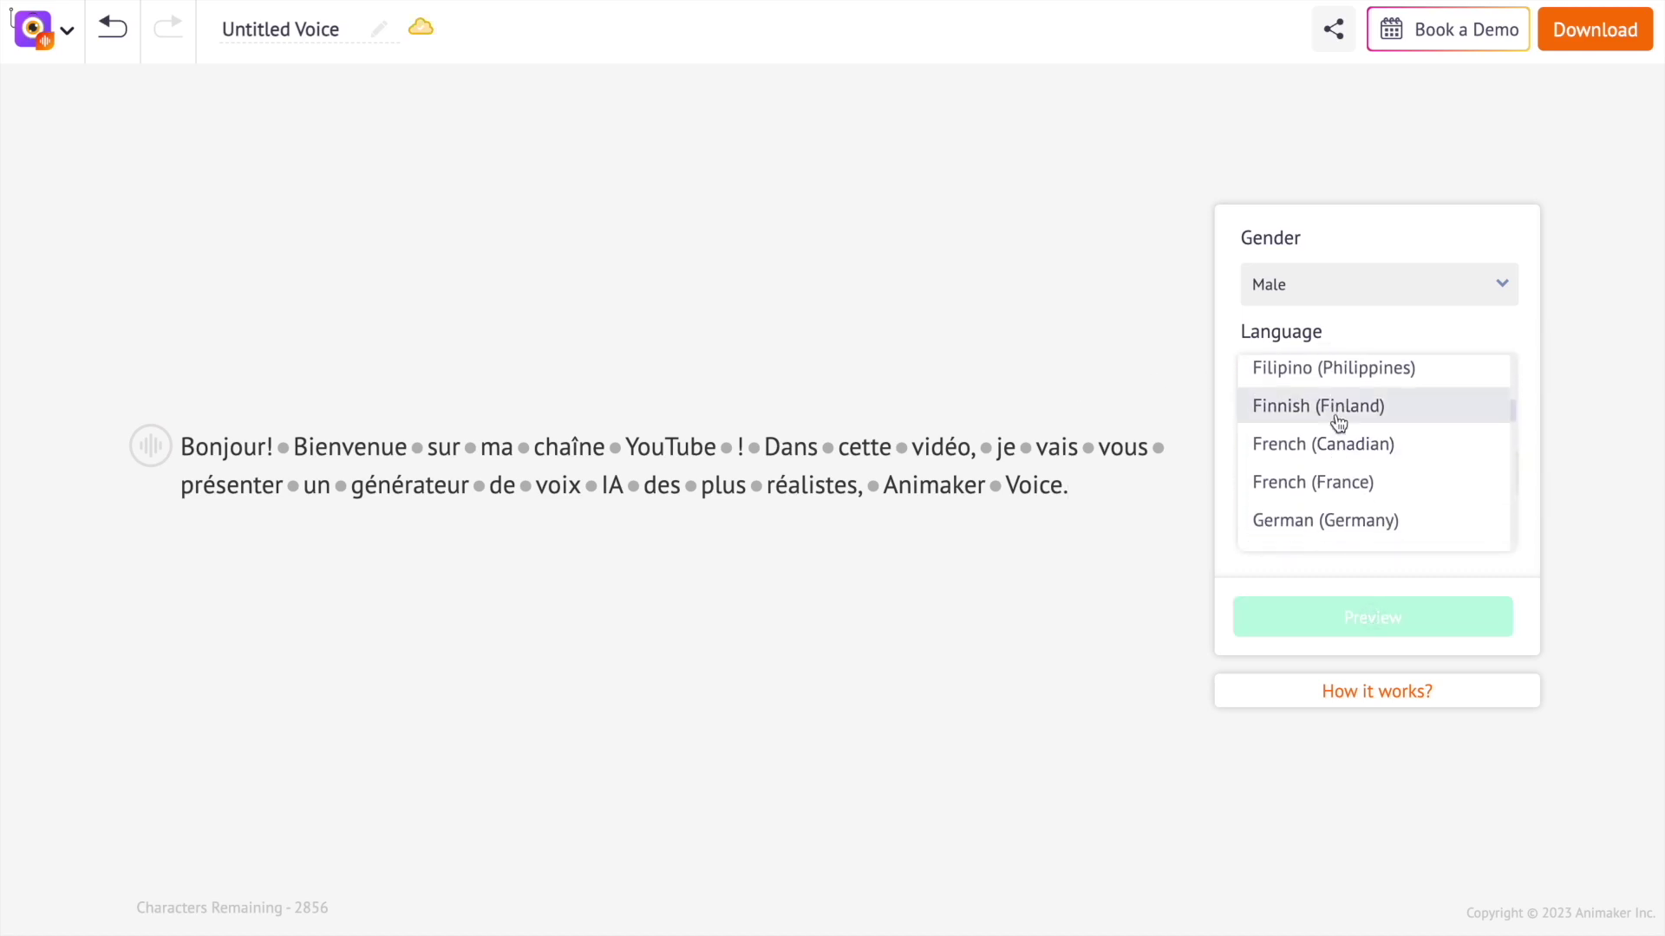
scroll(1339, 431, "down", 1)
left_click(1333, 418)
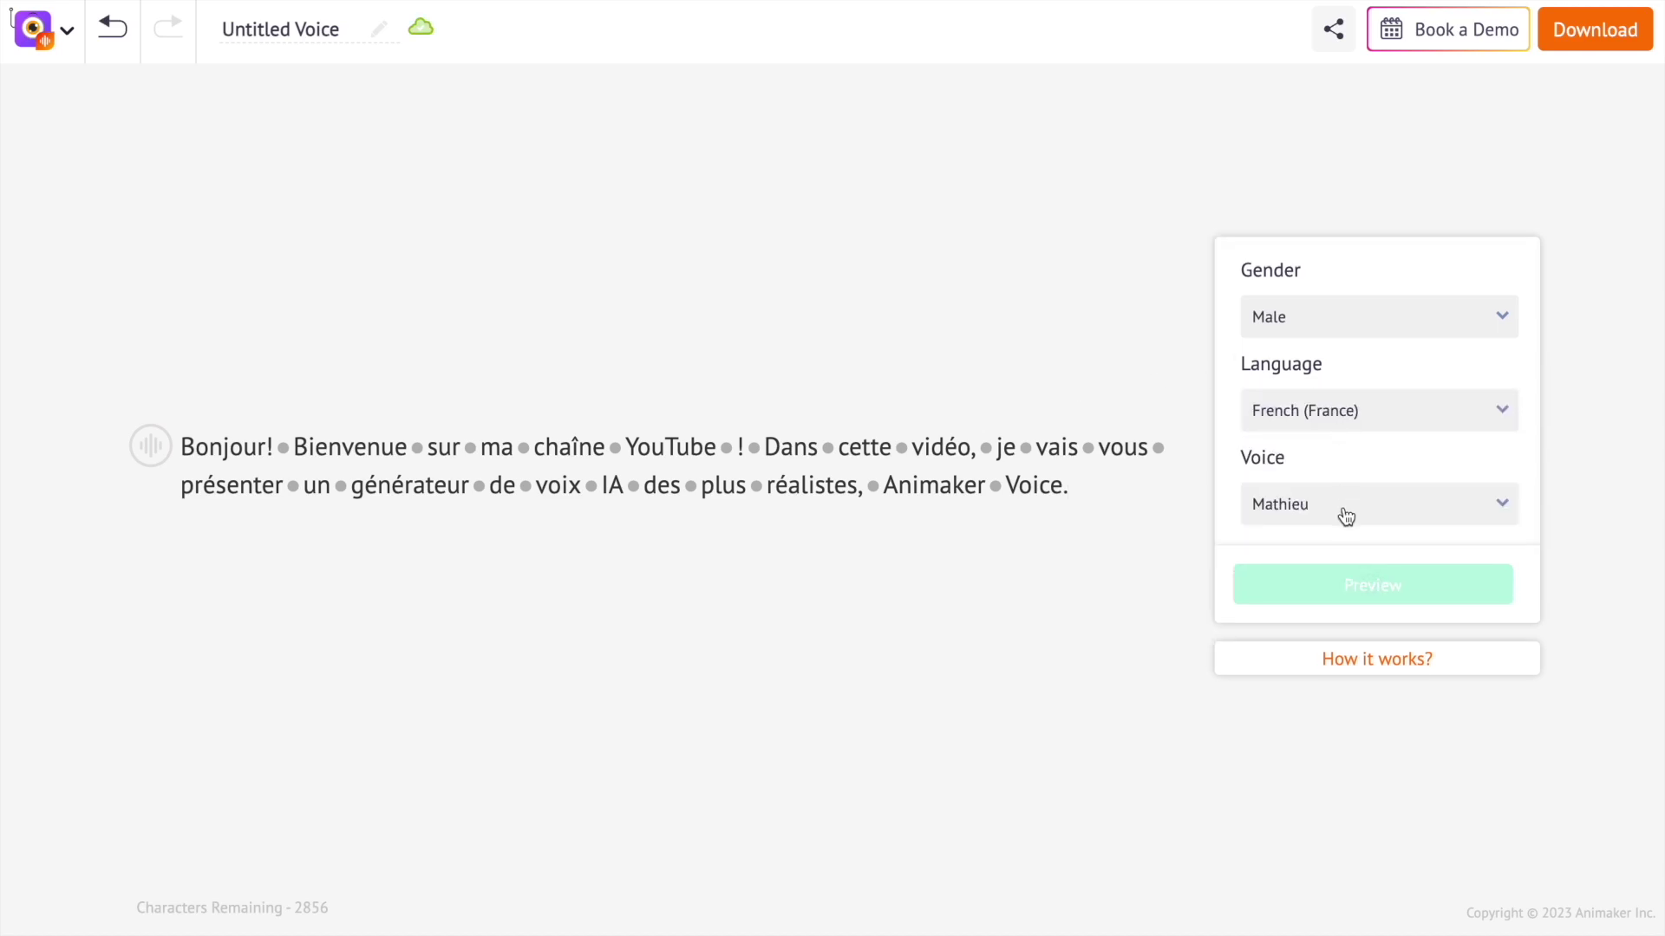
Preview the French voiceover by Nicholas, then select the whole French script.
left_click(1360, 587)
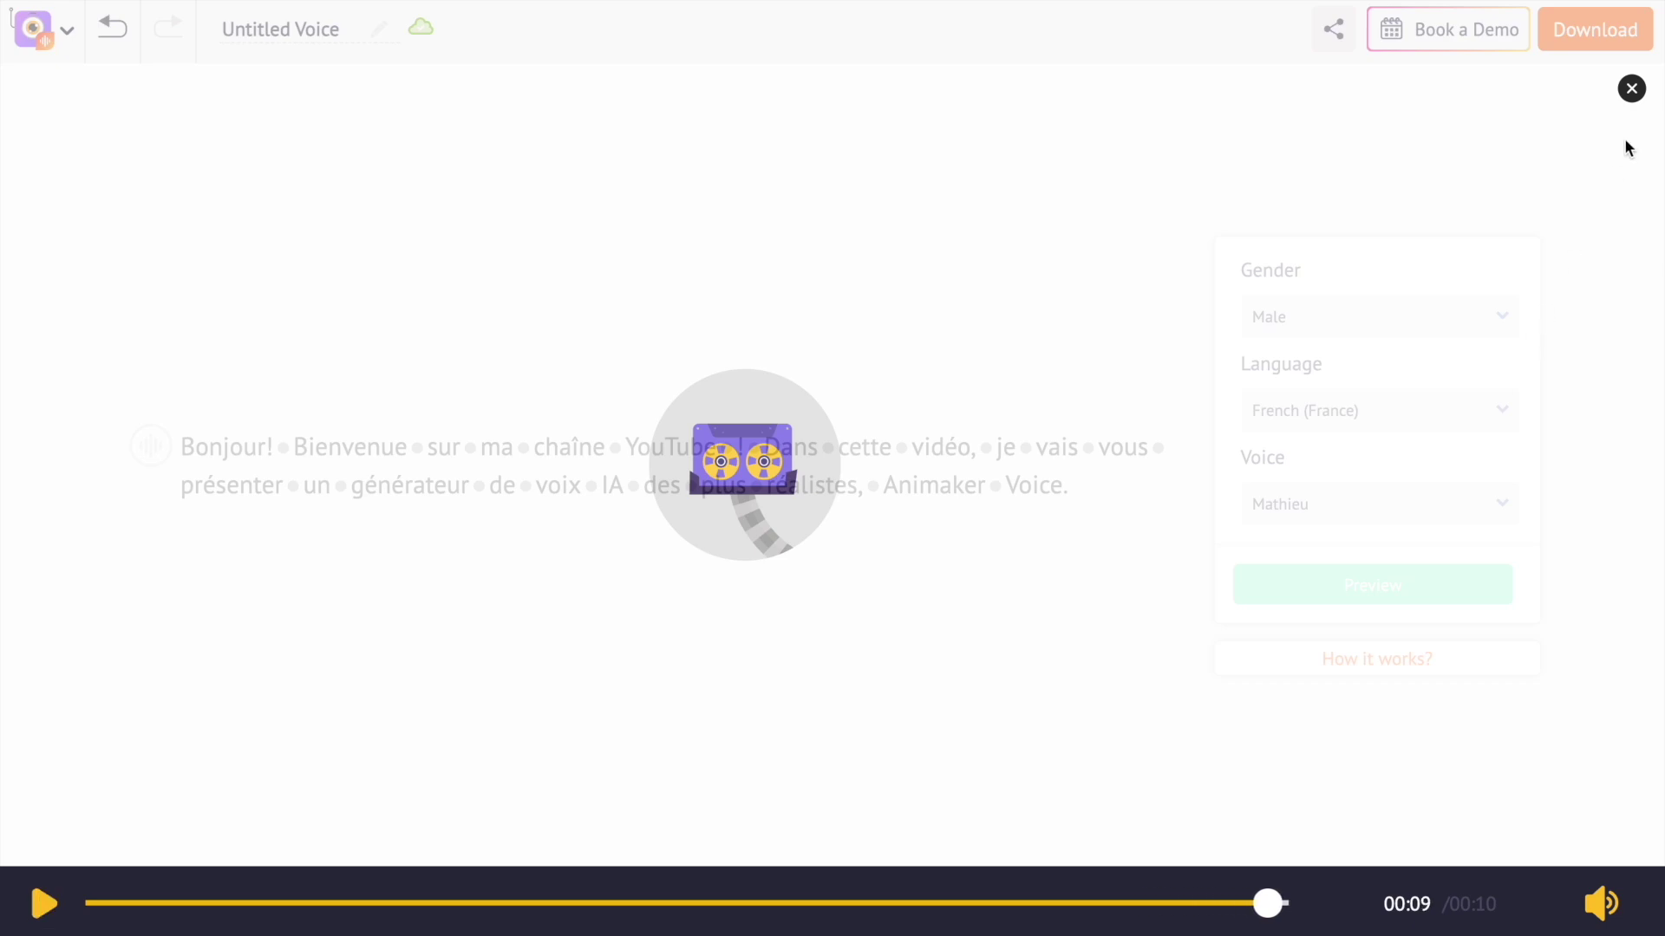
left_click(1632, 89)
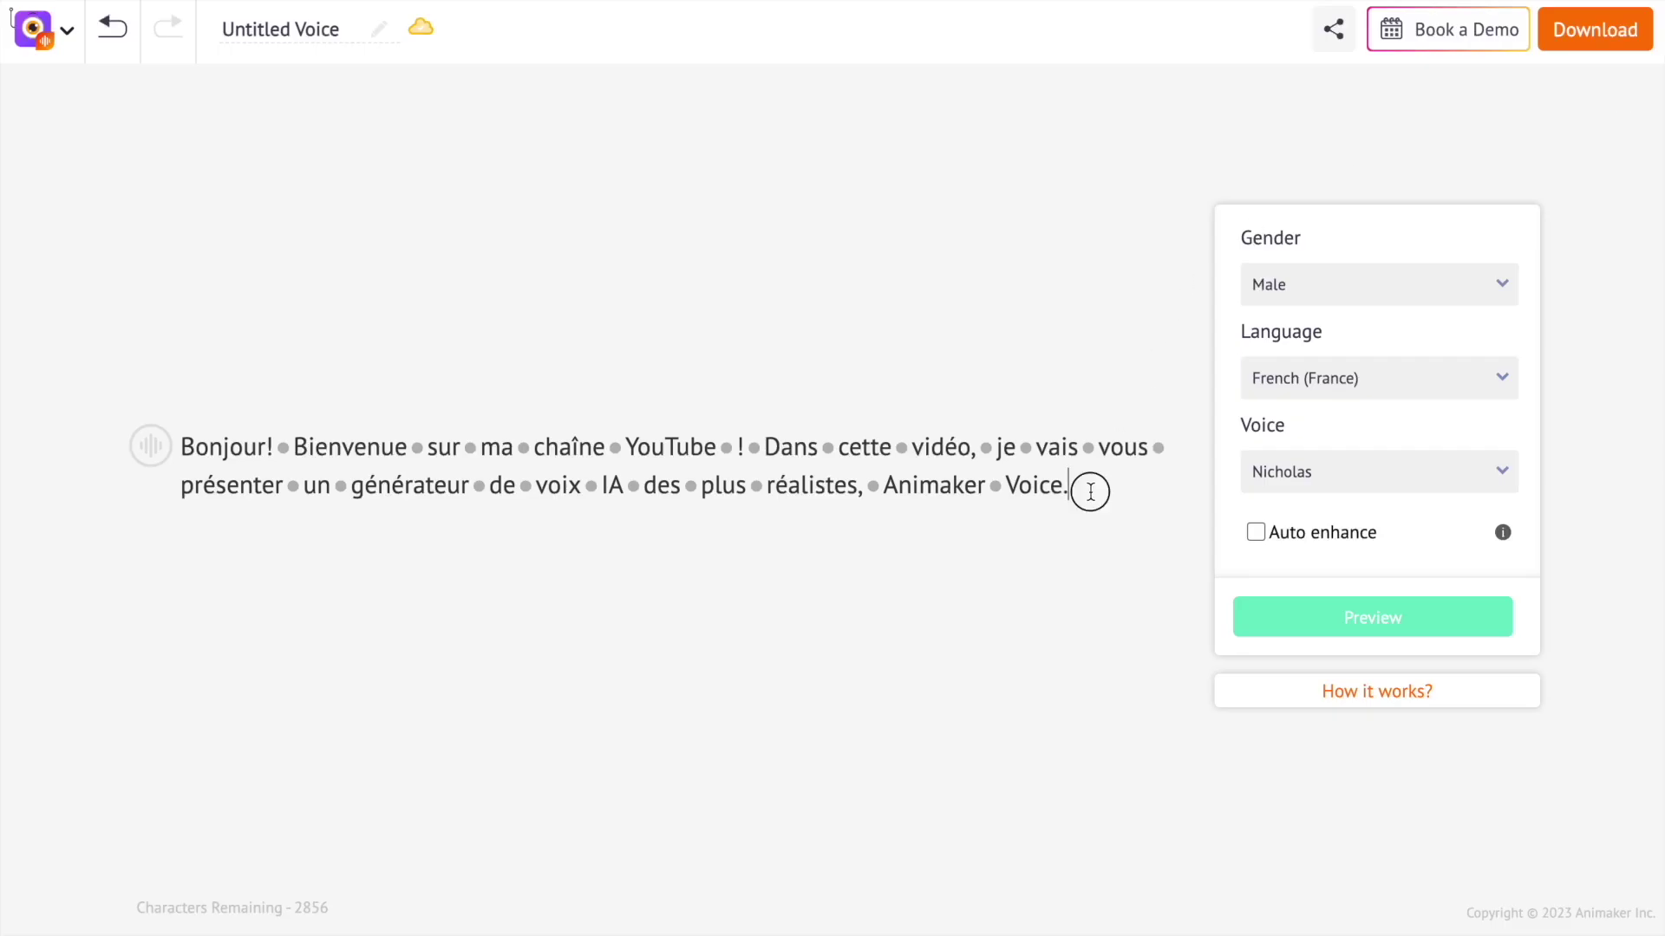
left_click_drag(1090, 492, 179, 439)
Replace the French script with 'oh?' and switch the language back to English (US).
key("BackSpace")
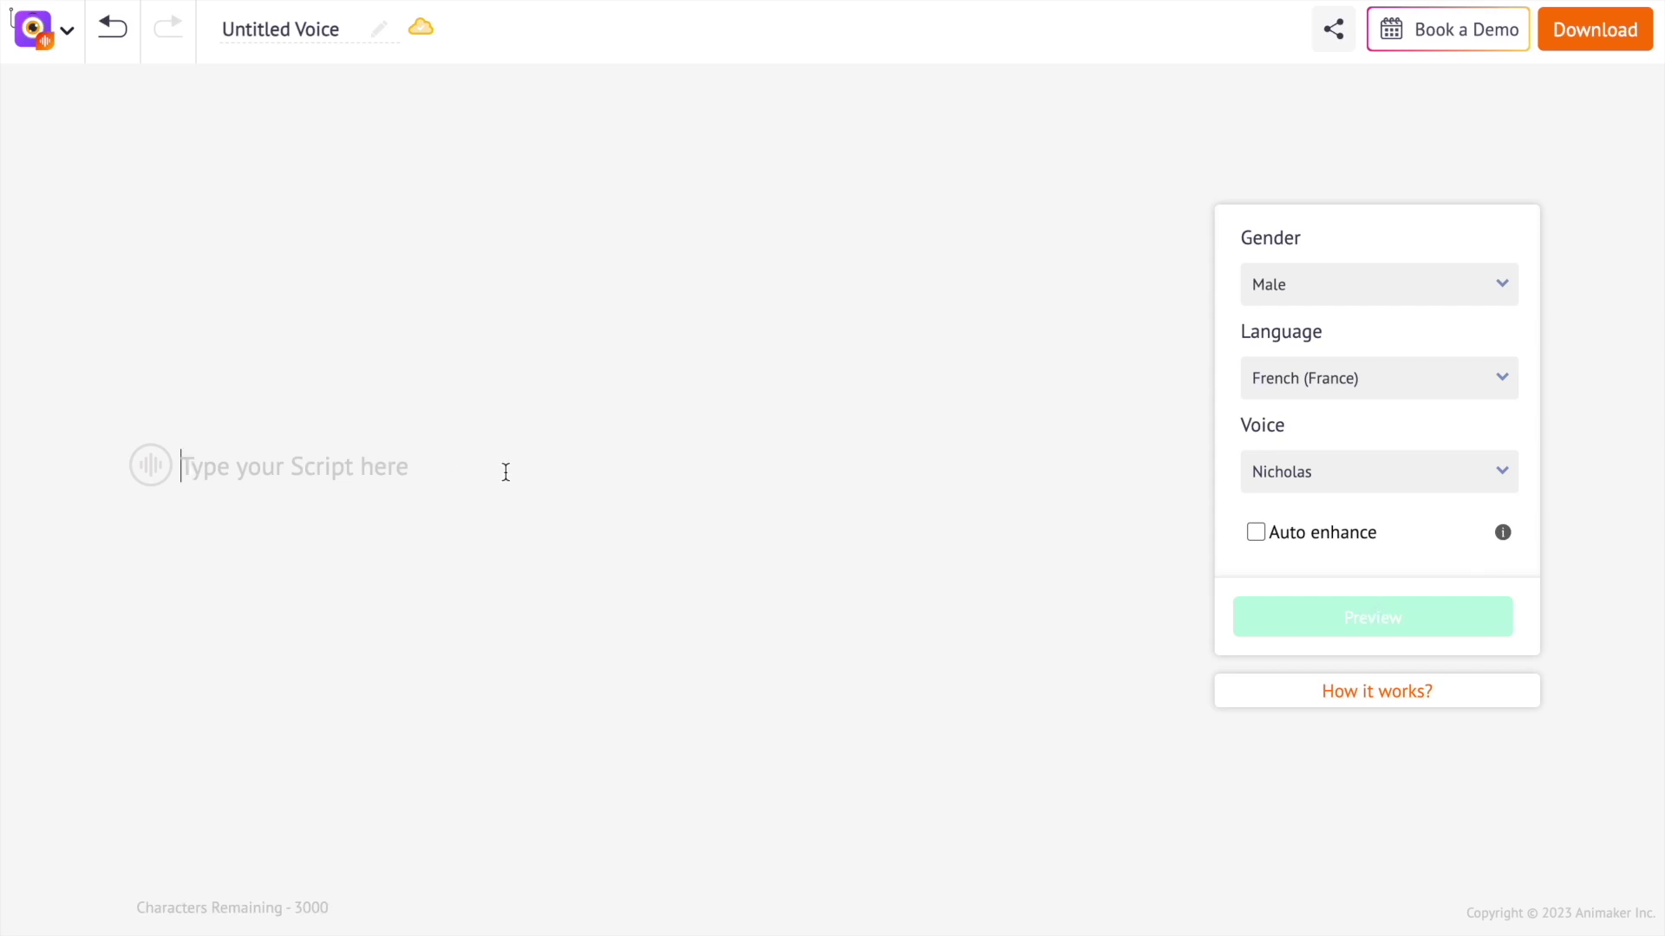
type("oh")
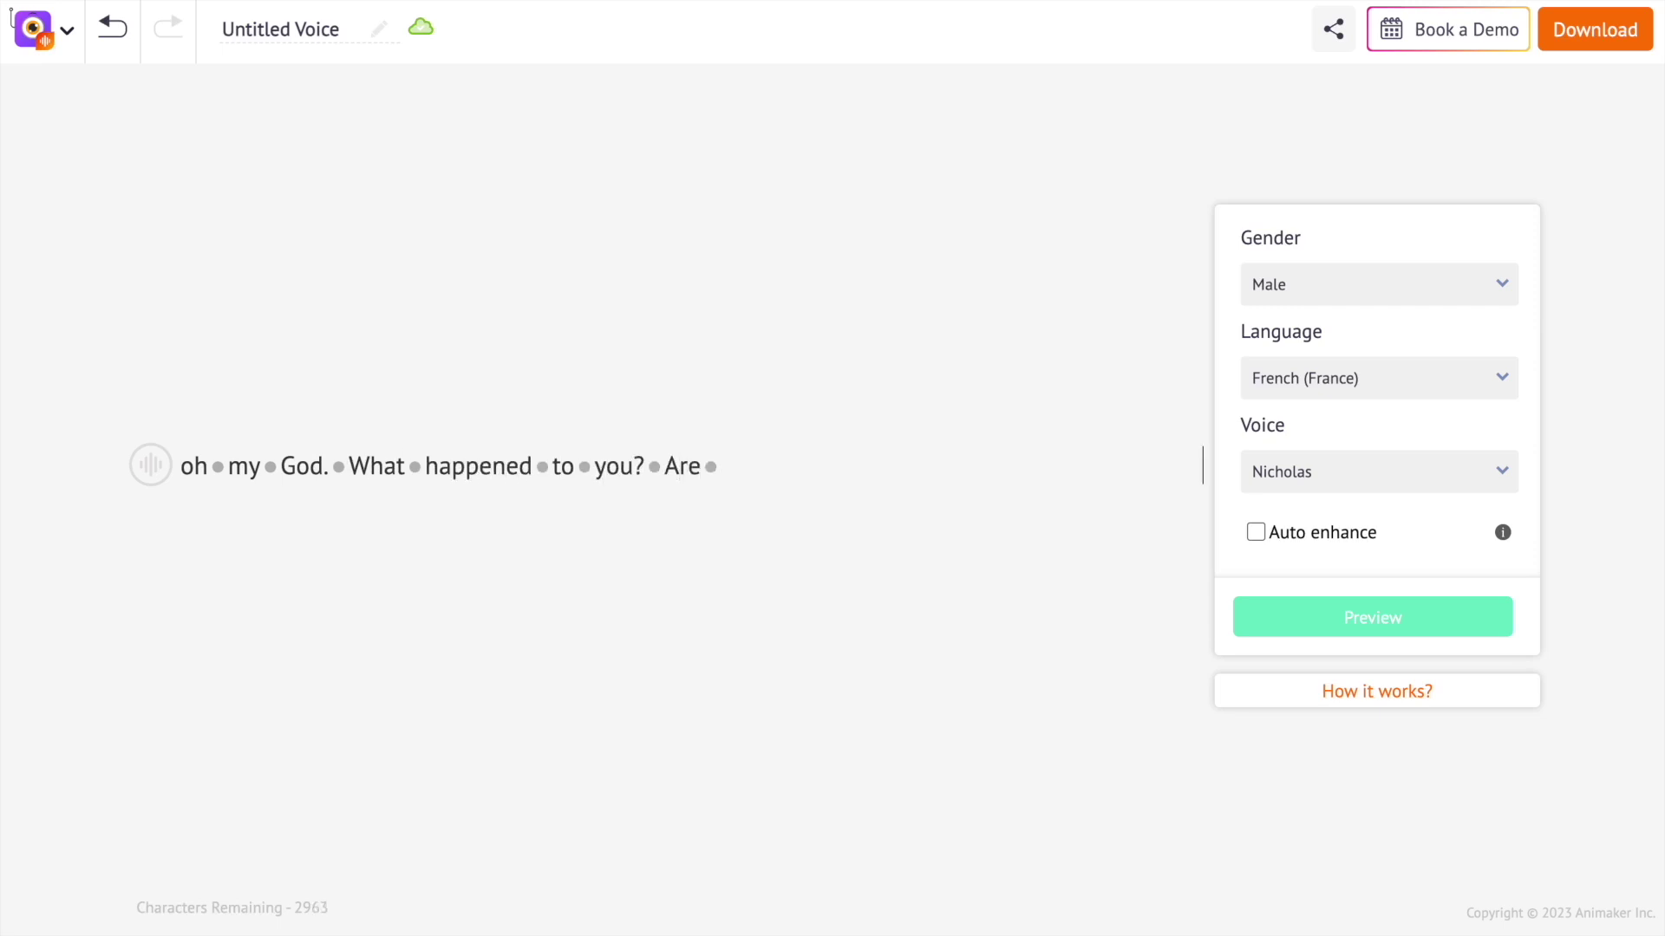
type("?")
left_click(1374, 385)
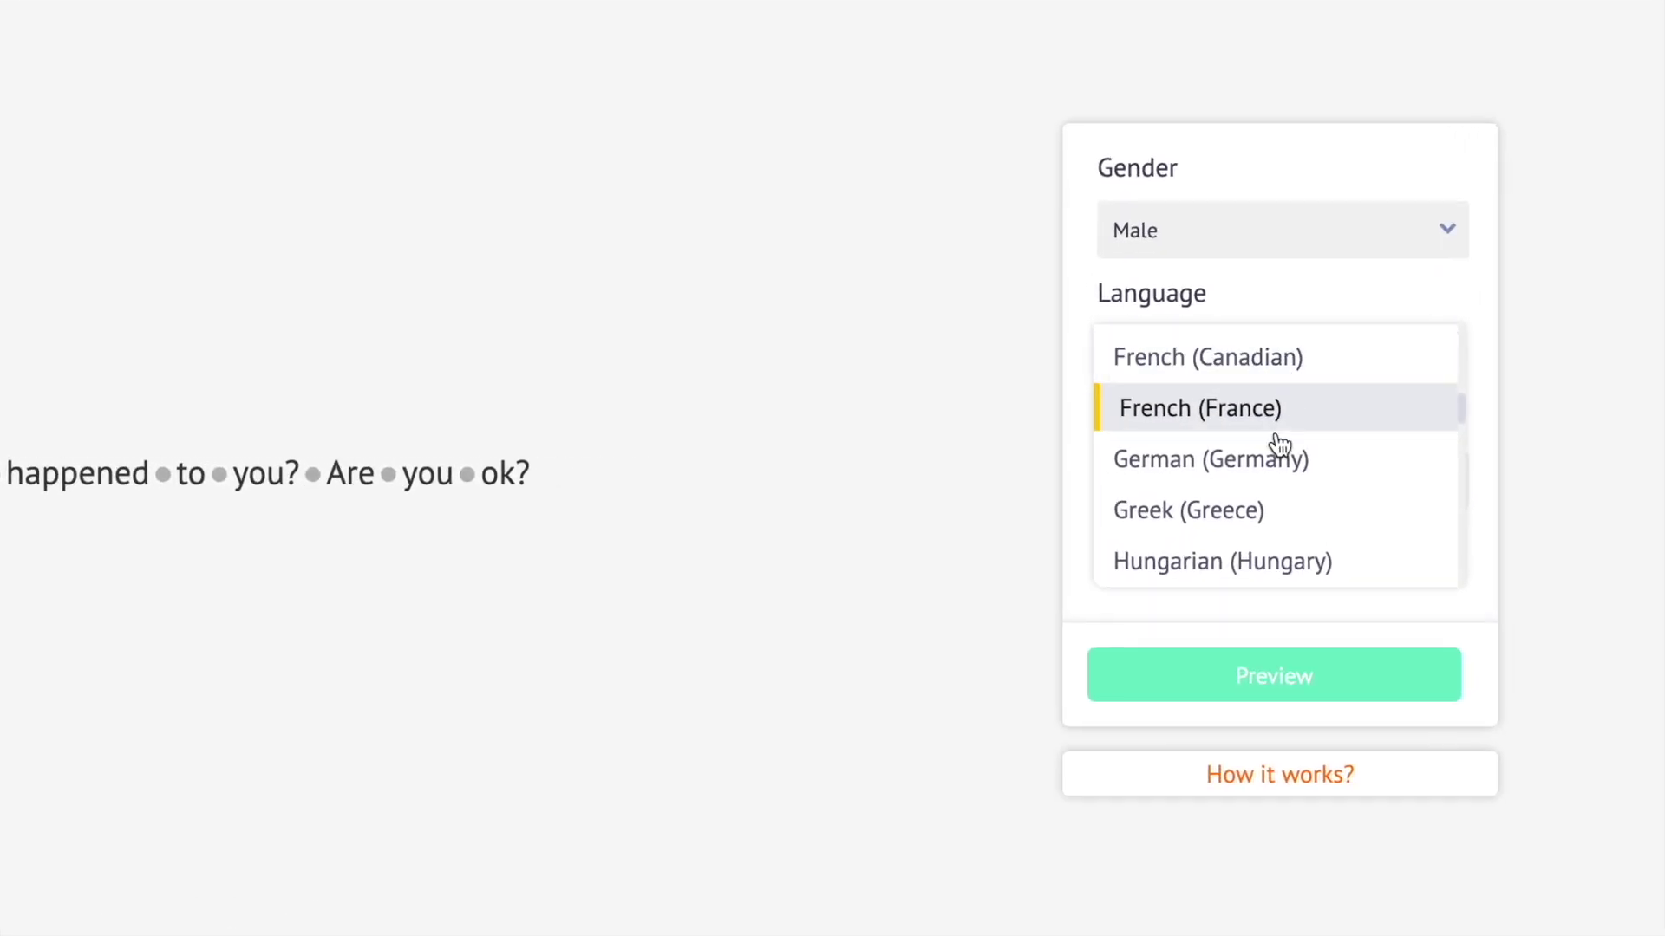
scroll(1280, 446, "up", 4)
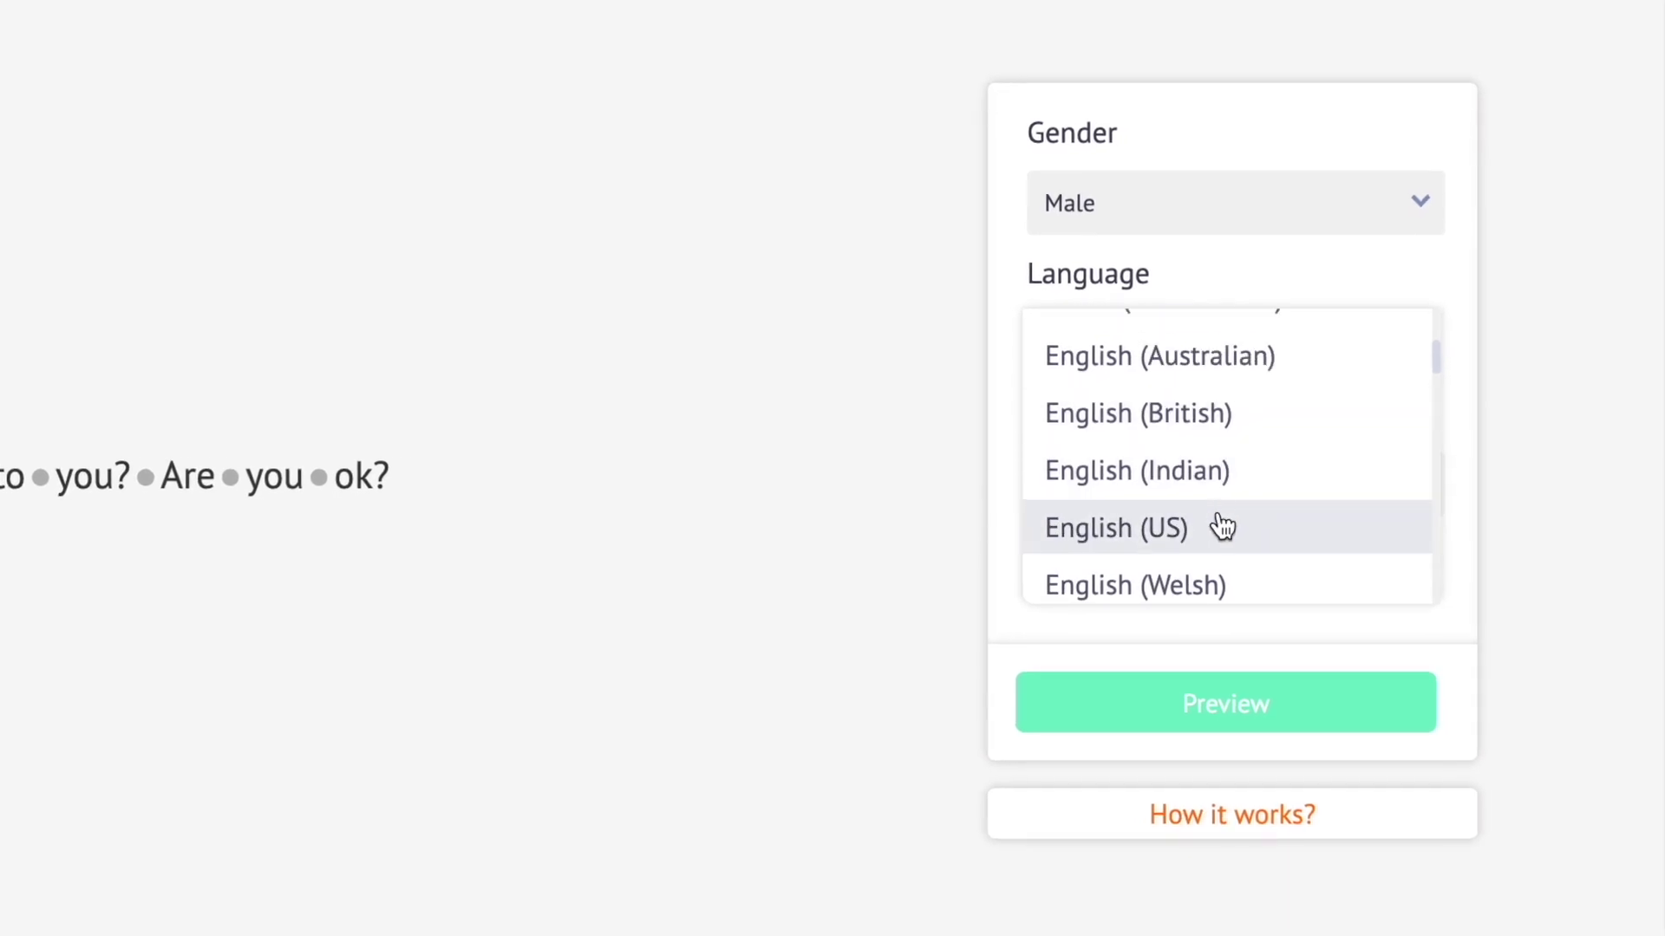
left_click(1269, 520)
Choose Kyle as the voice and play a preview of the voiceover.
left_click(1236, 469)
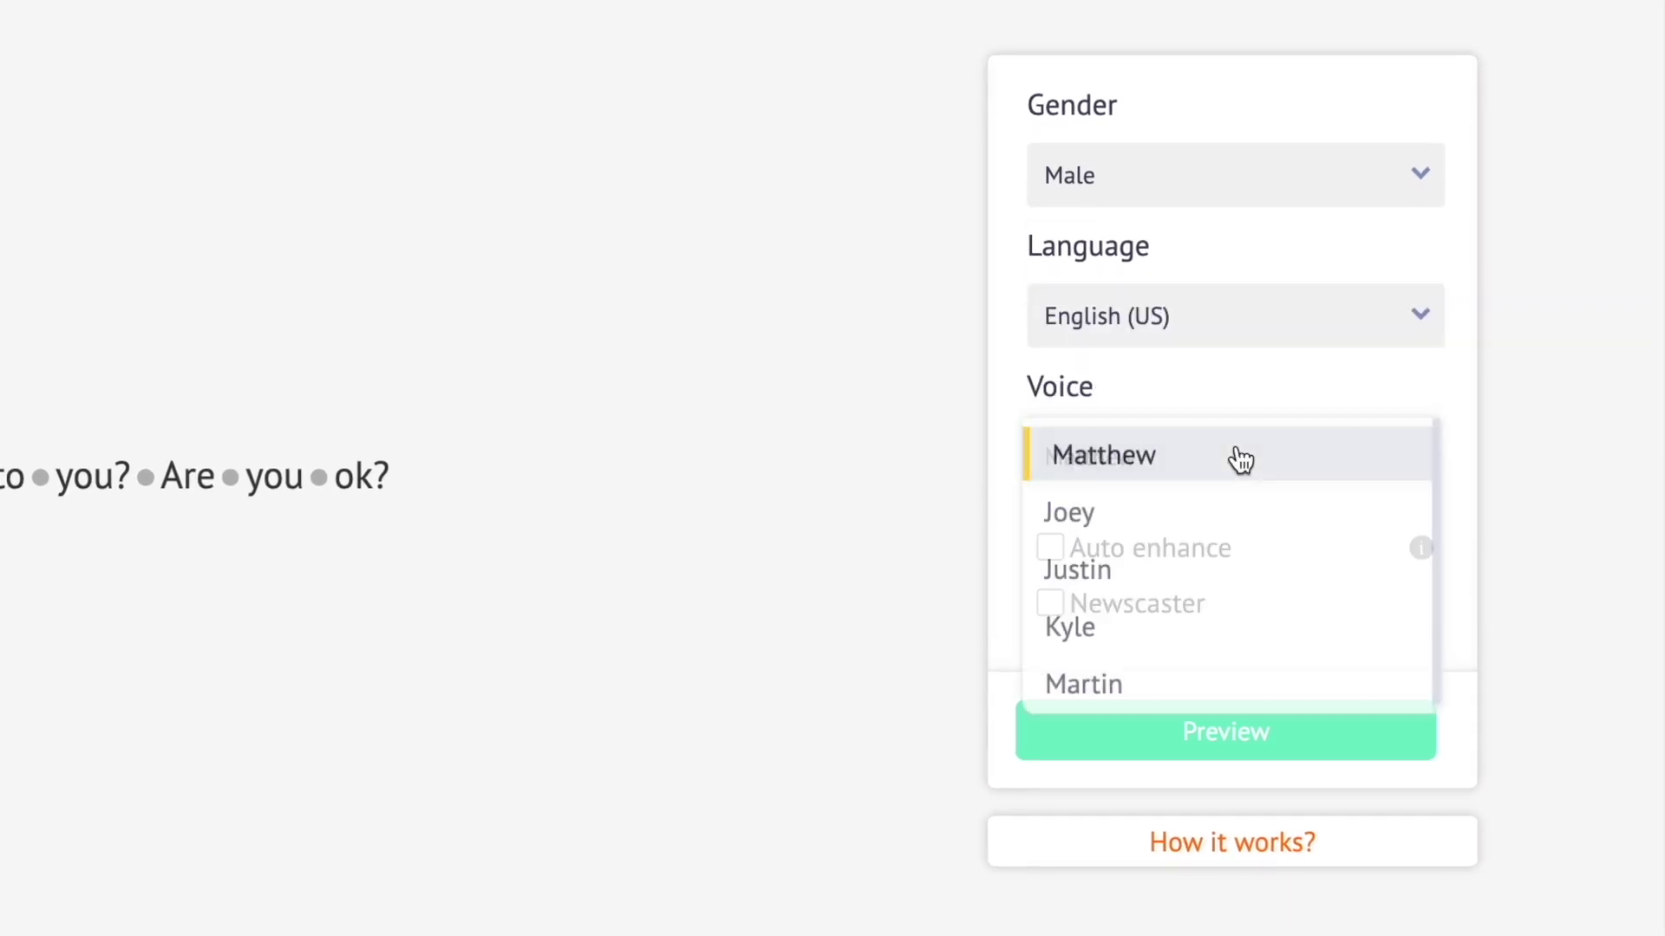
left_click(1186, 635)
left_click(1159, 716)
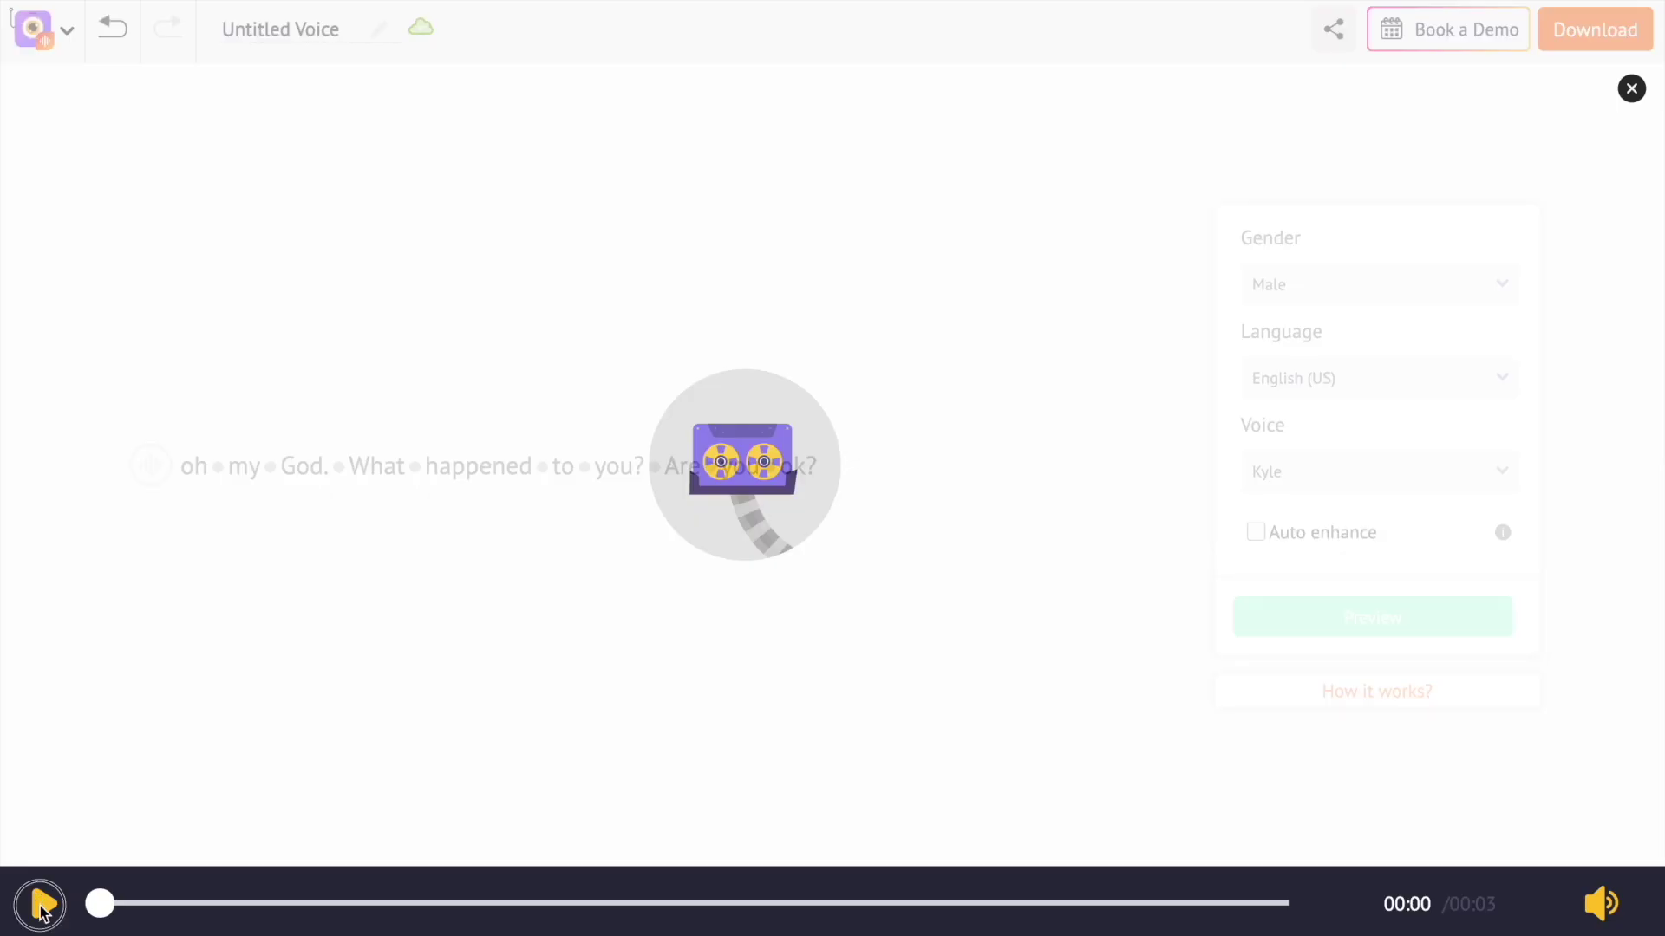
left_click(40, 905)
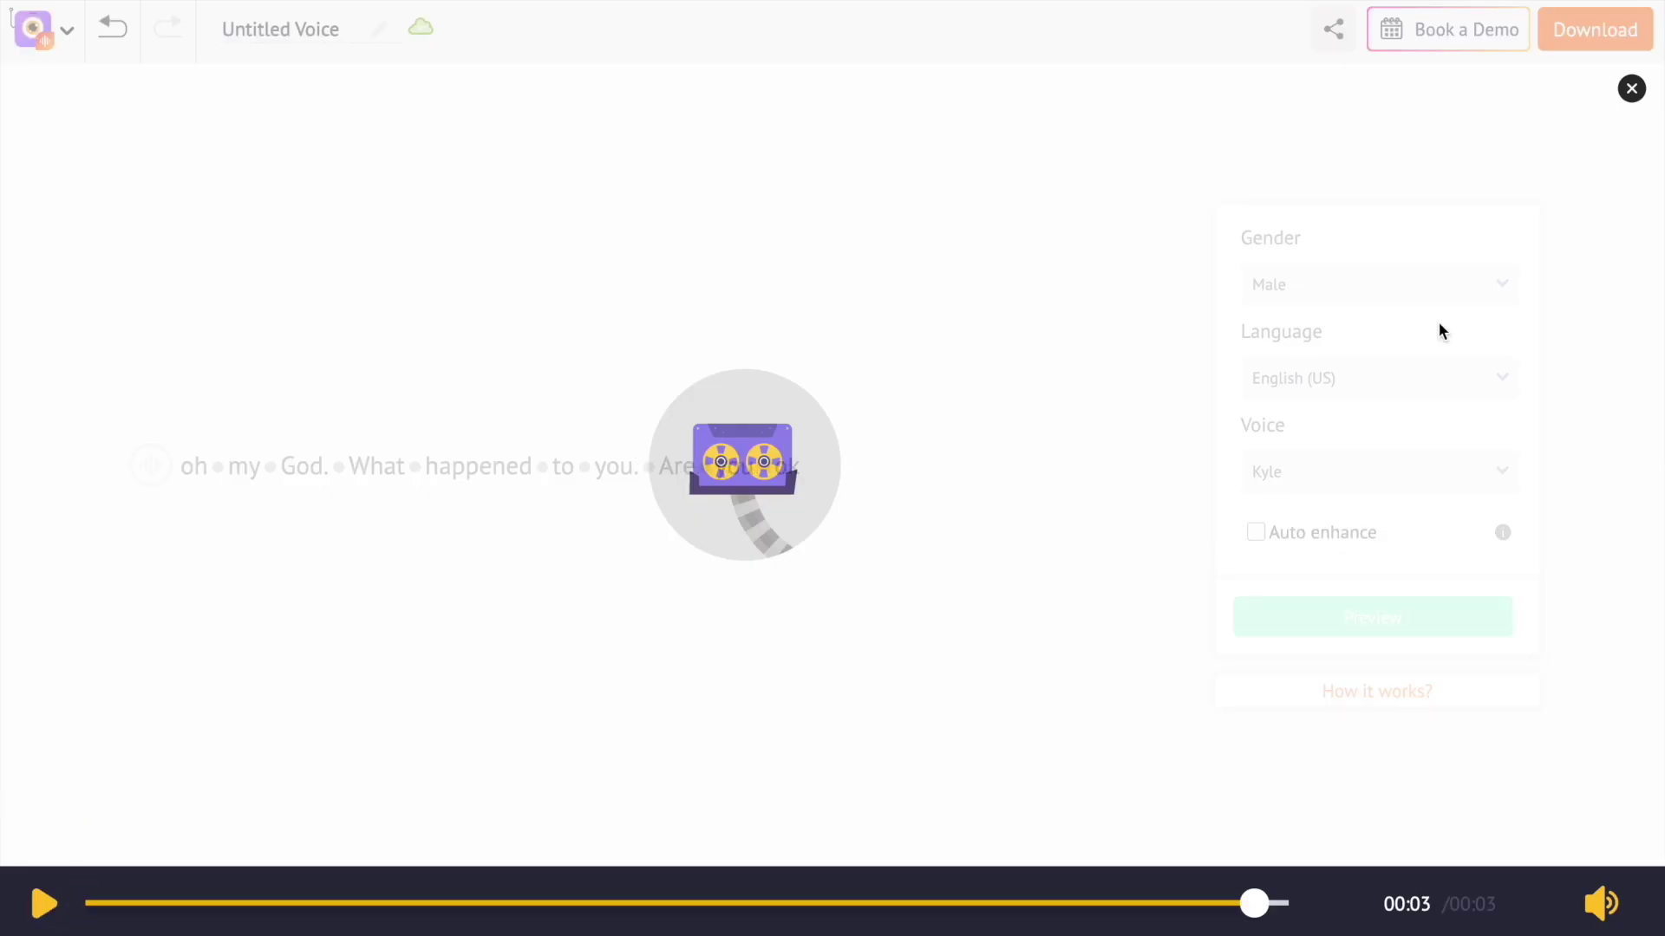
left_click(1631, 87)
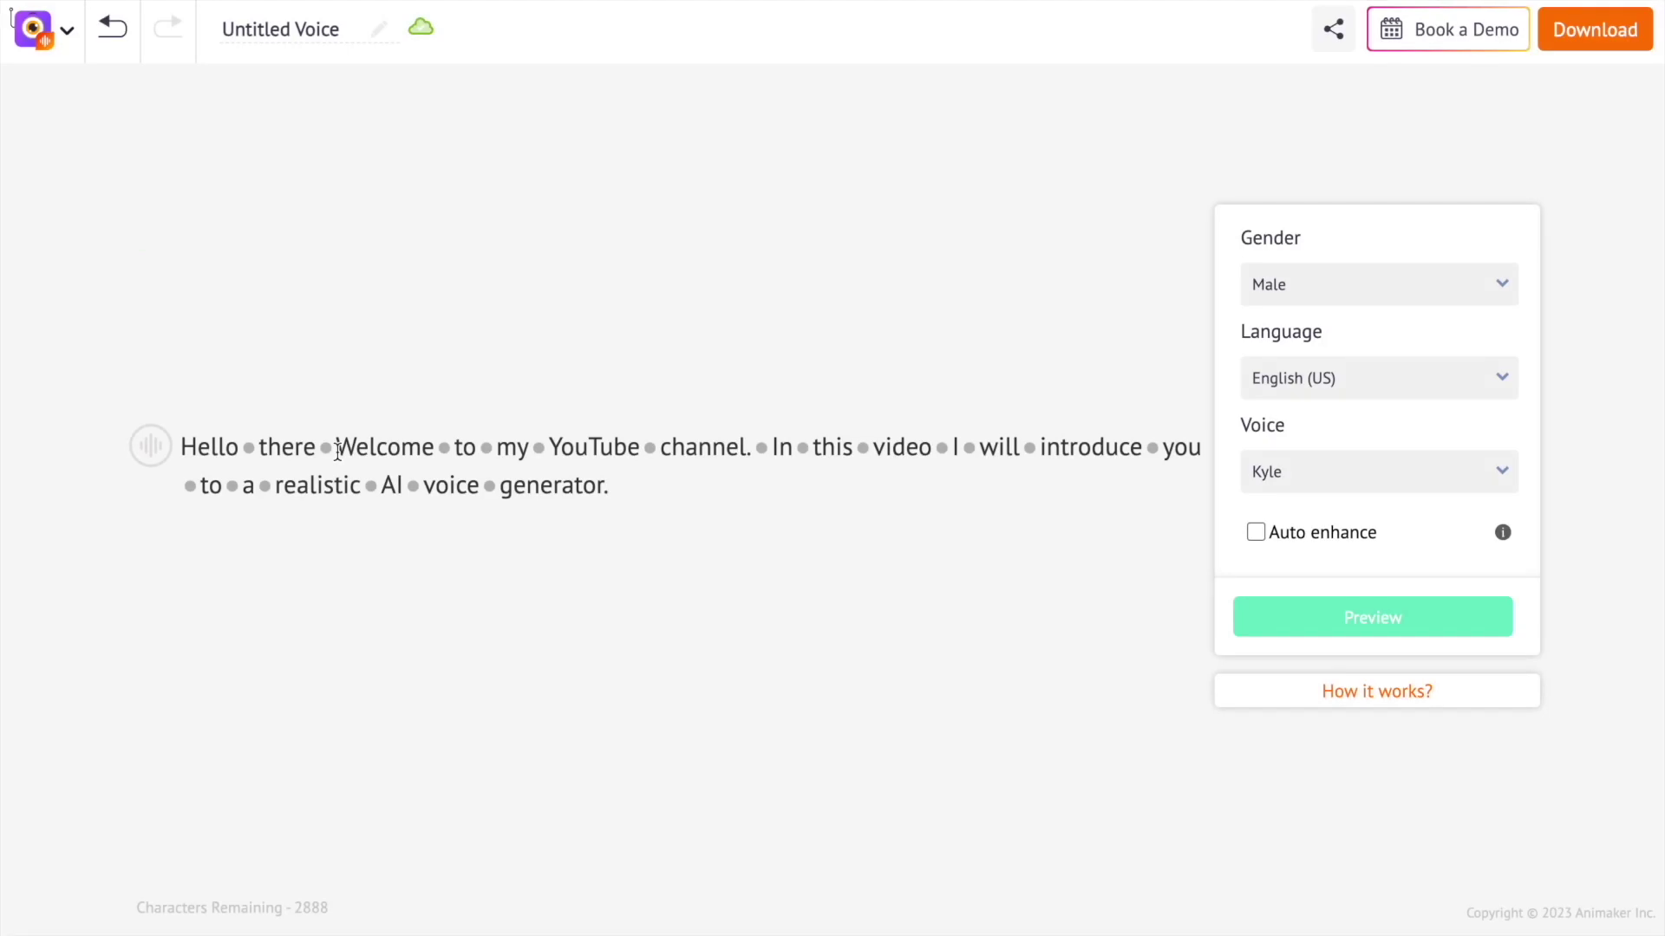
Check the pause options after 'there' and preview the intro ending 'realistic AI voice generator!'.
left_click(325, 448)
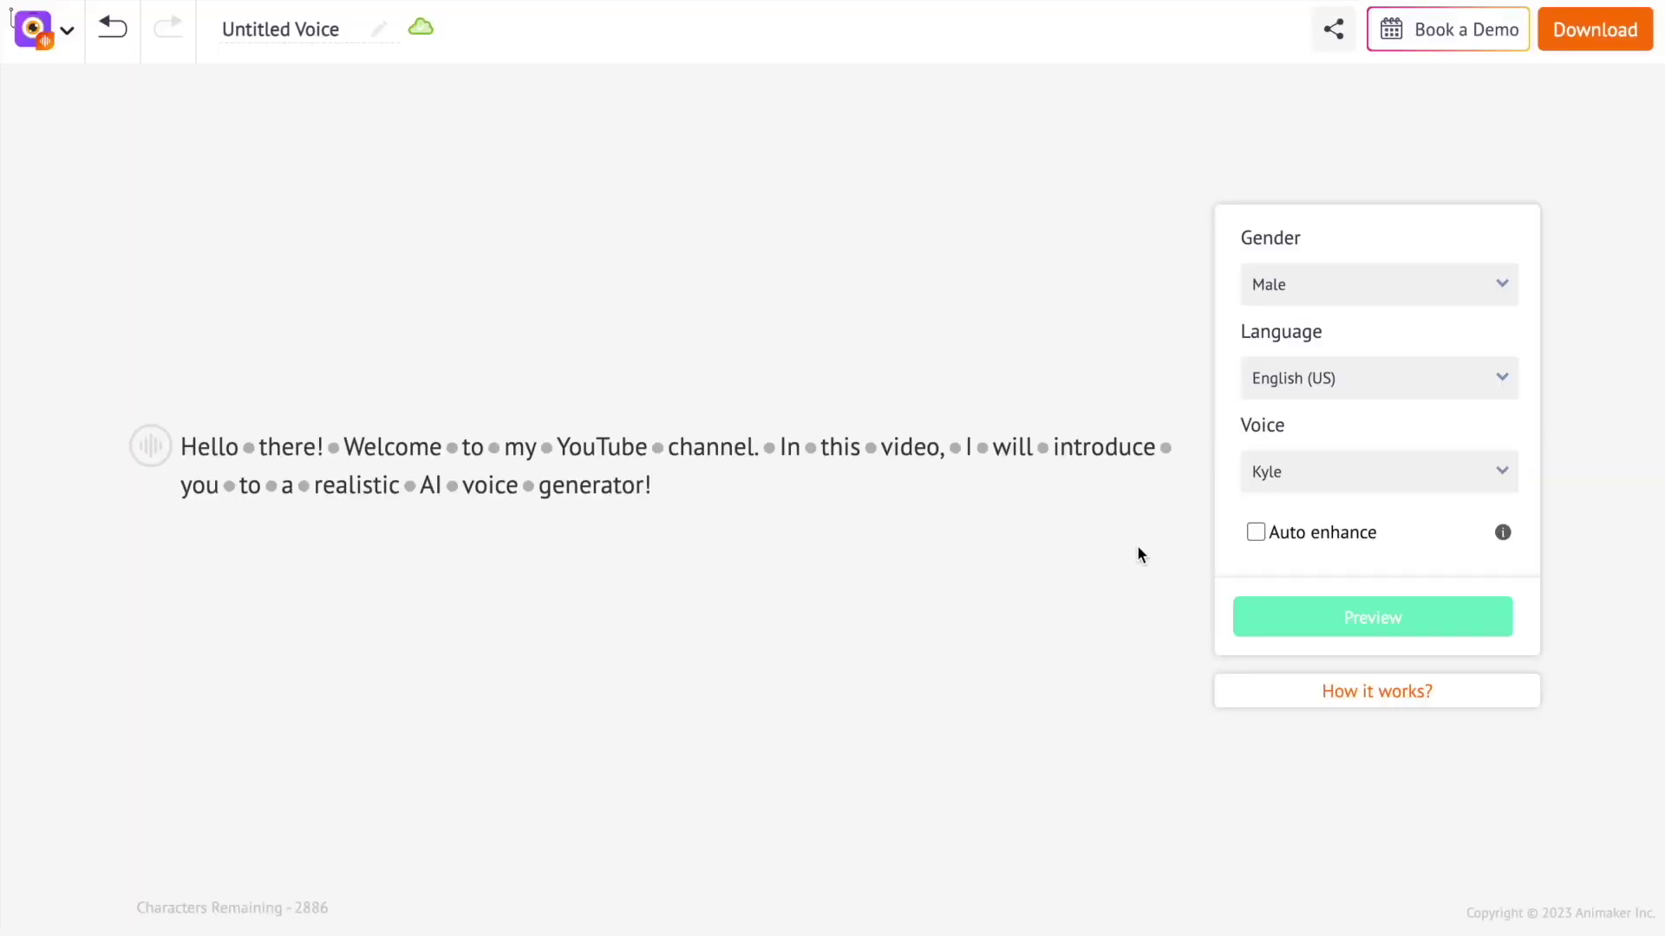
left_click(1259, 617)
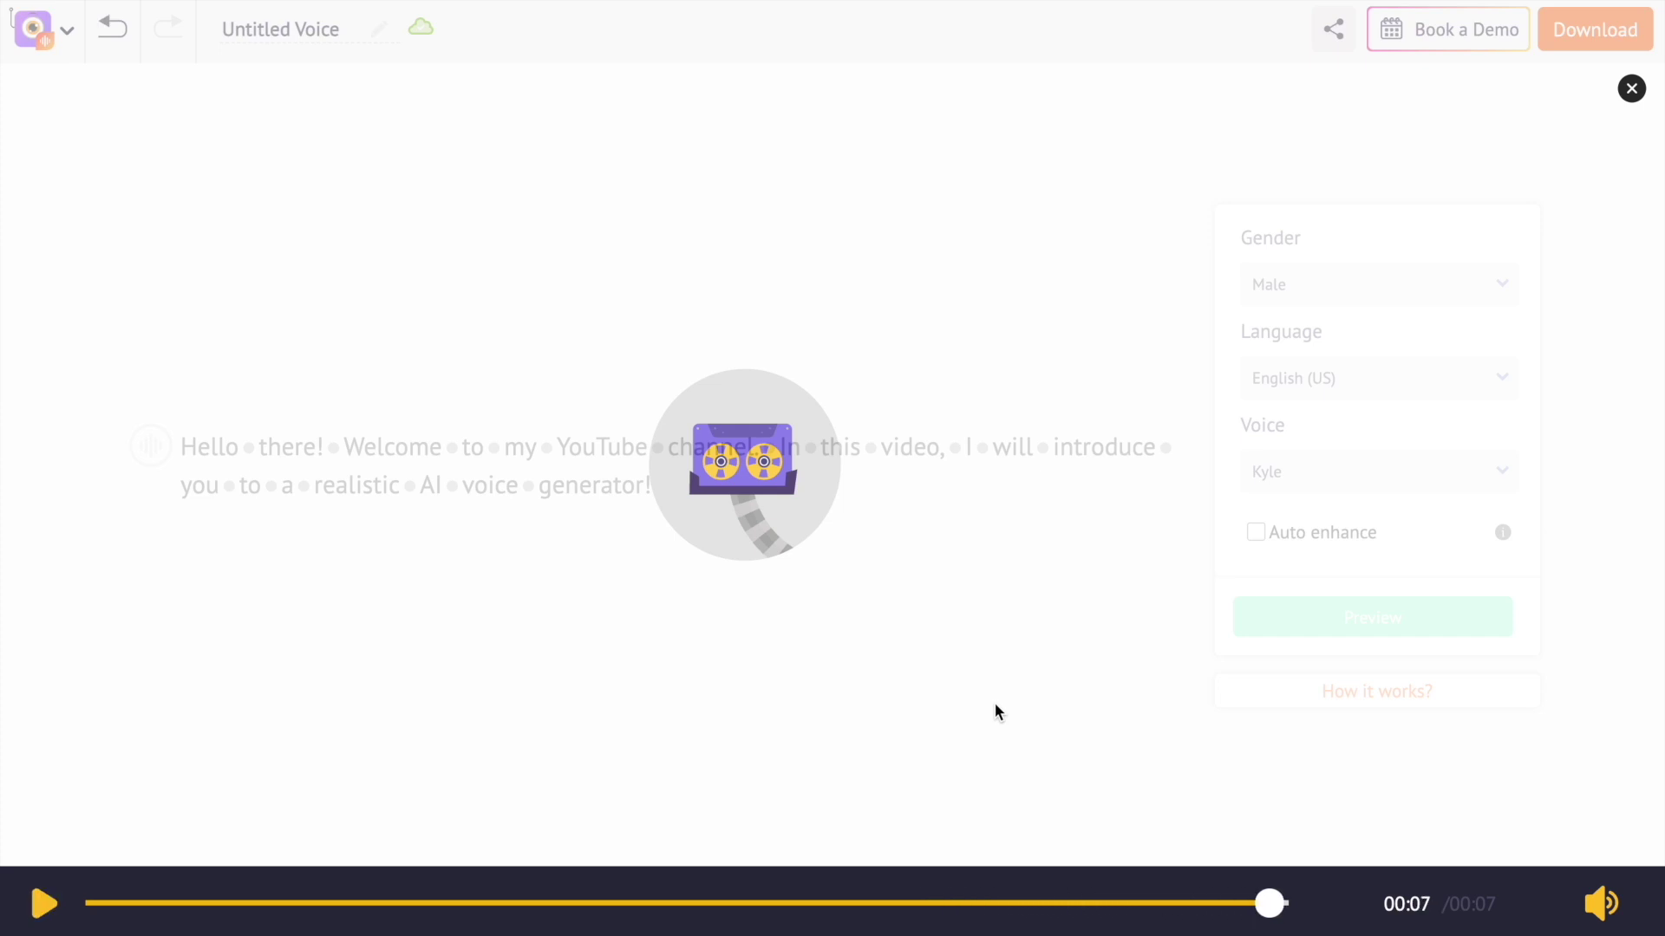
left_click(1632, 89)
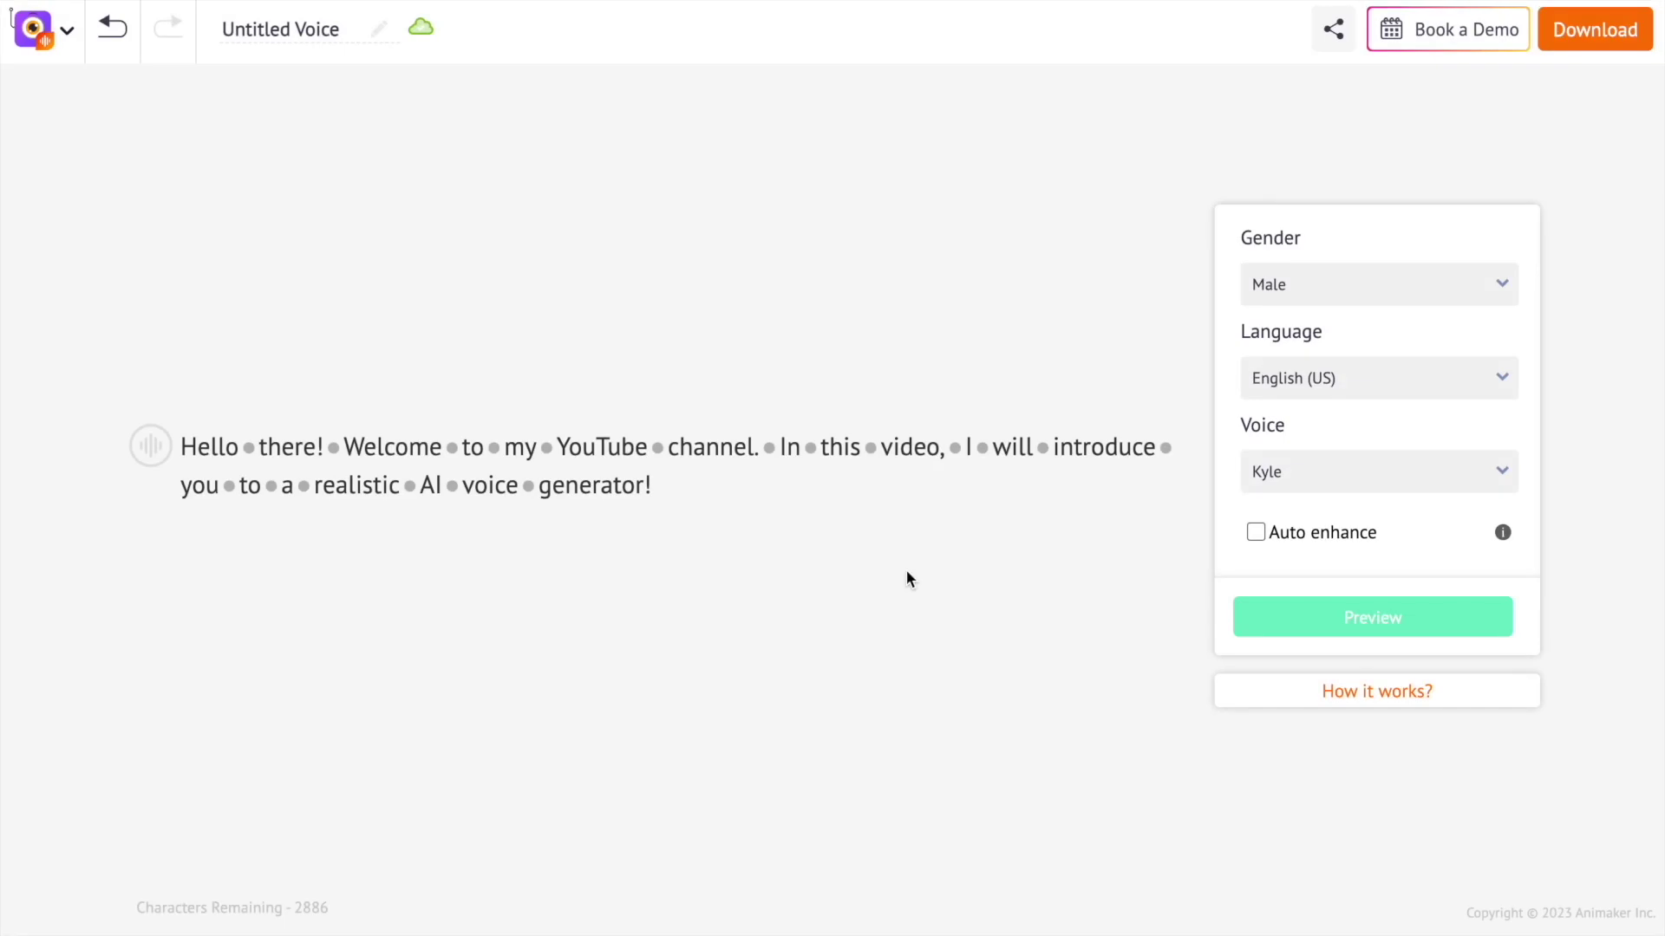
Speed up the intro sentence and preview the faster voiceover.
left_click(135, 338)
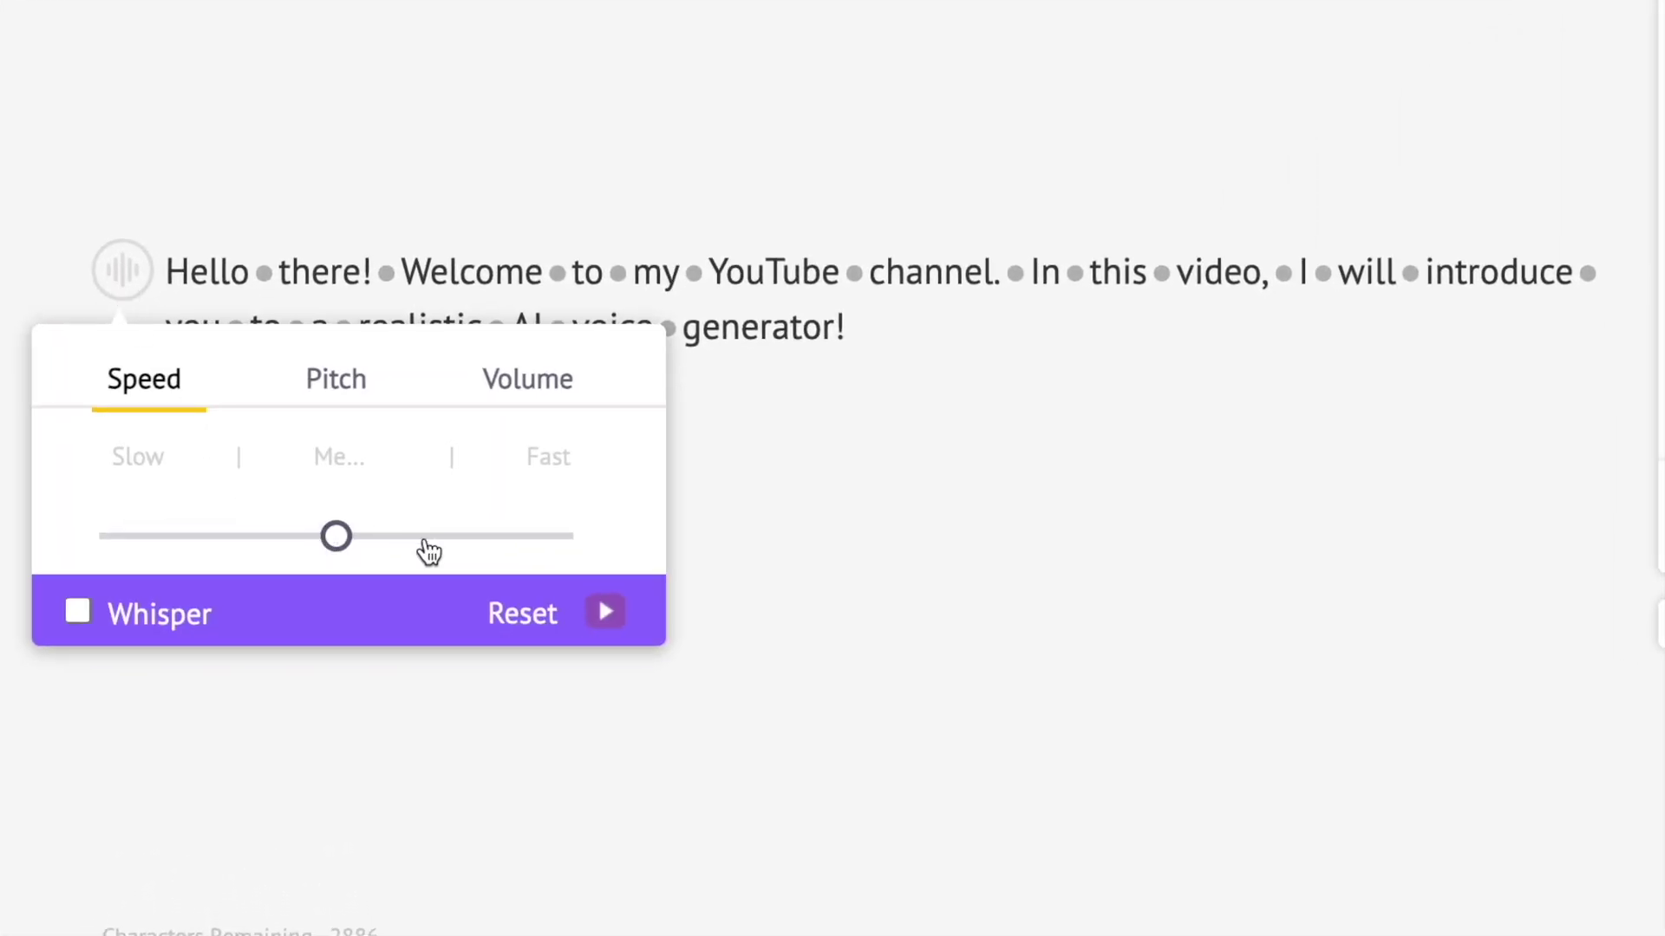
left_click(439, 541)
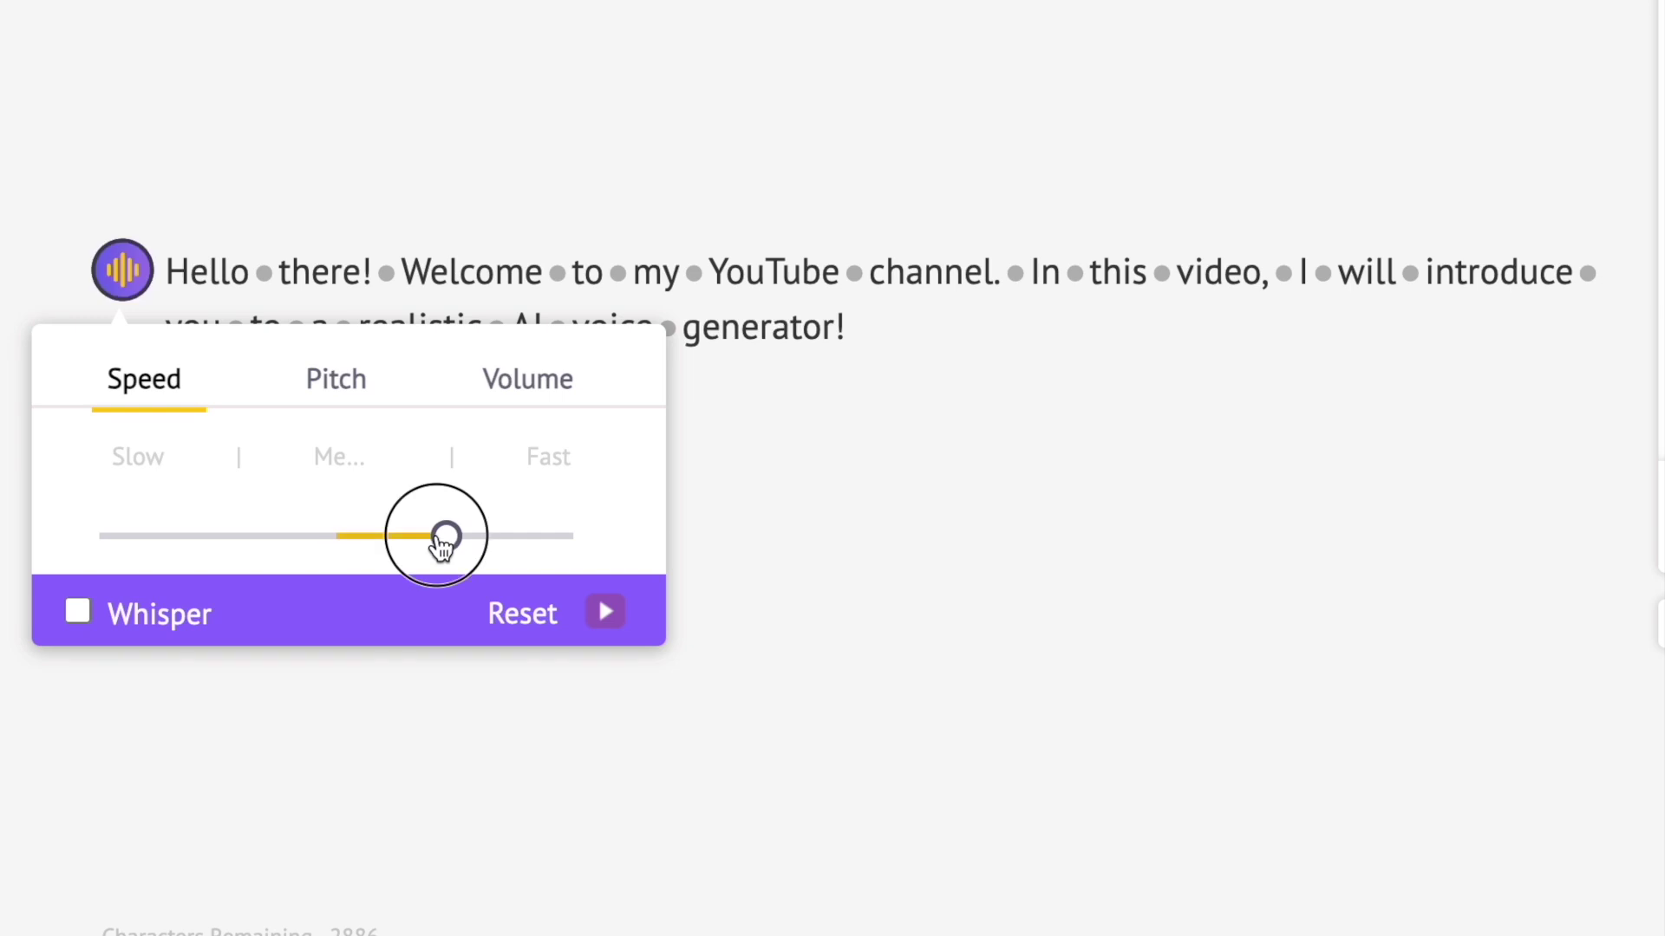
left_click(968, 559)
left_click(1265, 621)
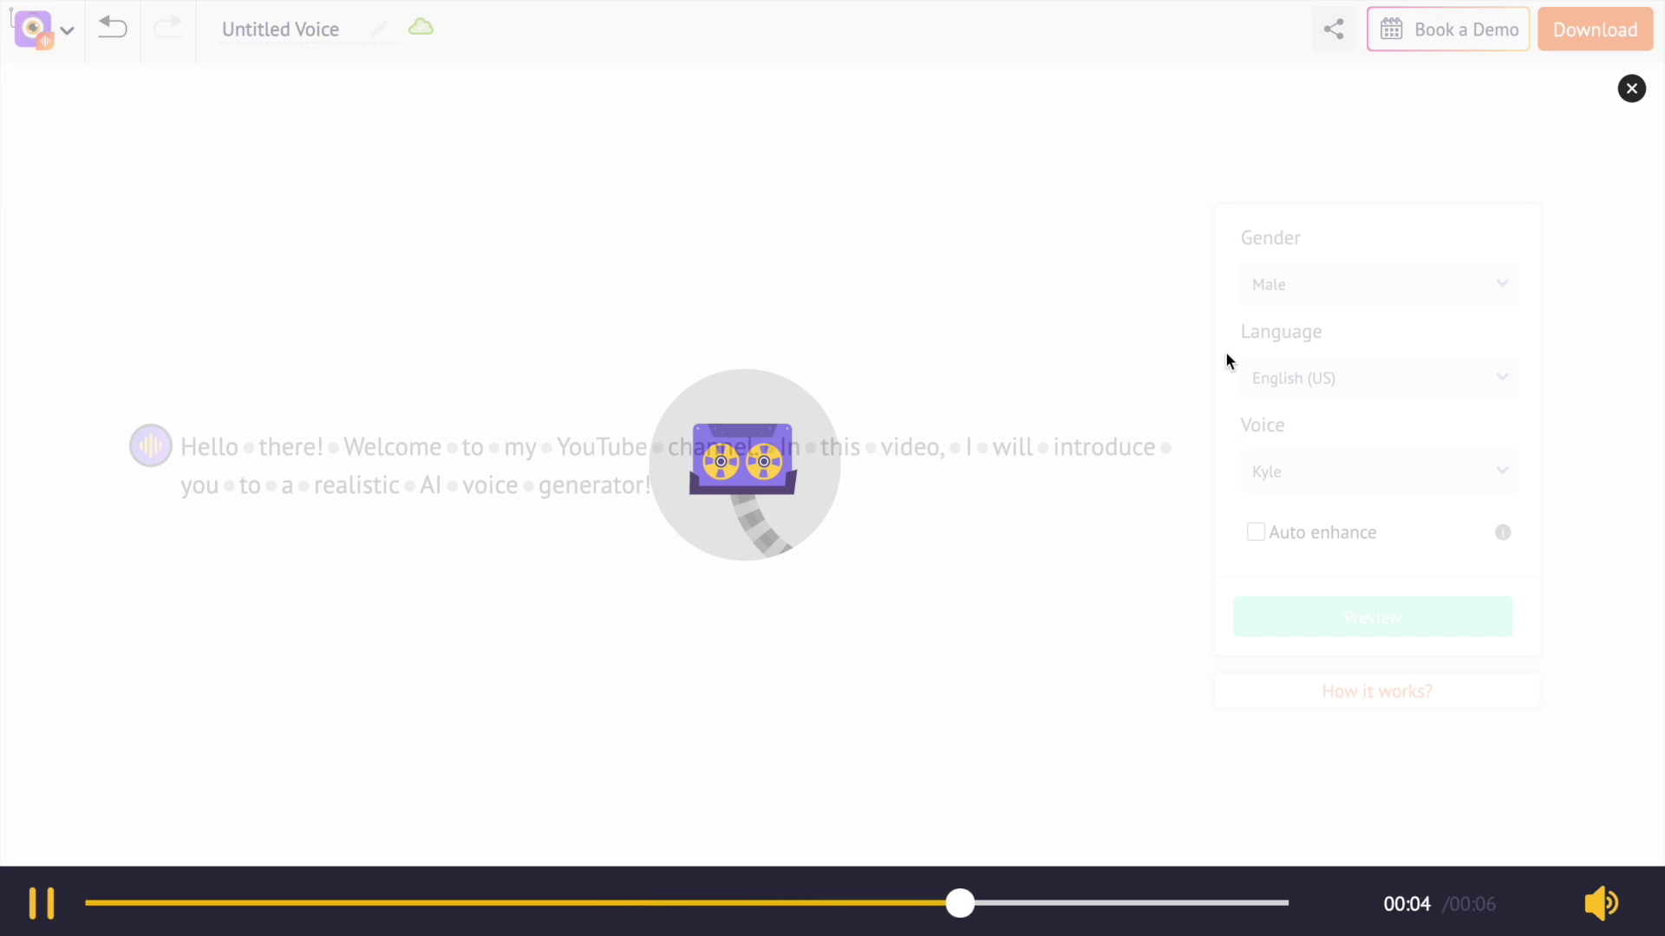
left_click(1634, 89)
Lower the intro sentence's pitch and preview the result.
left_click(94, 247)
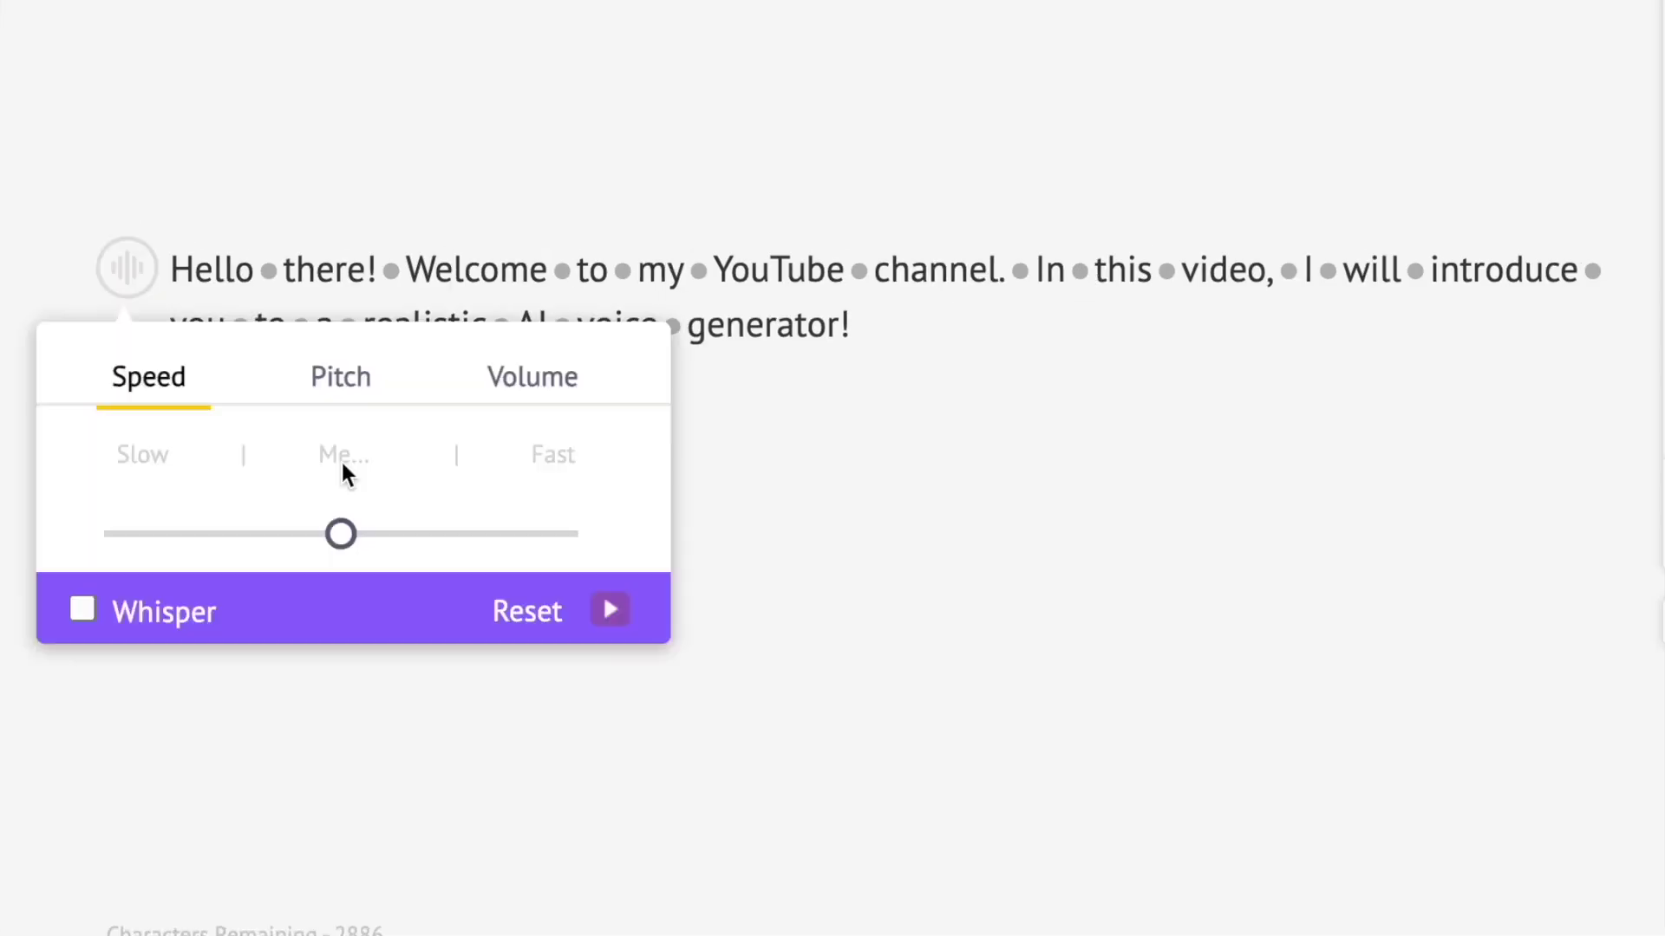
left_click(340, 395)
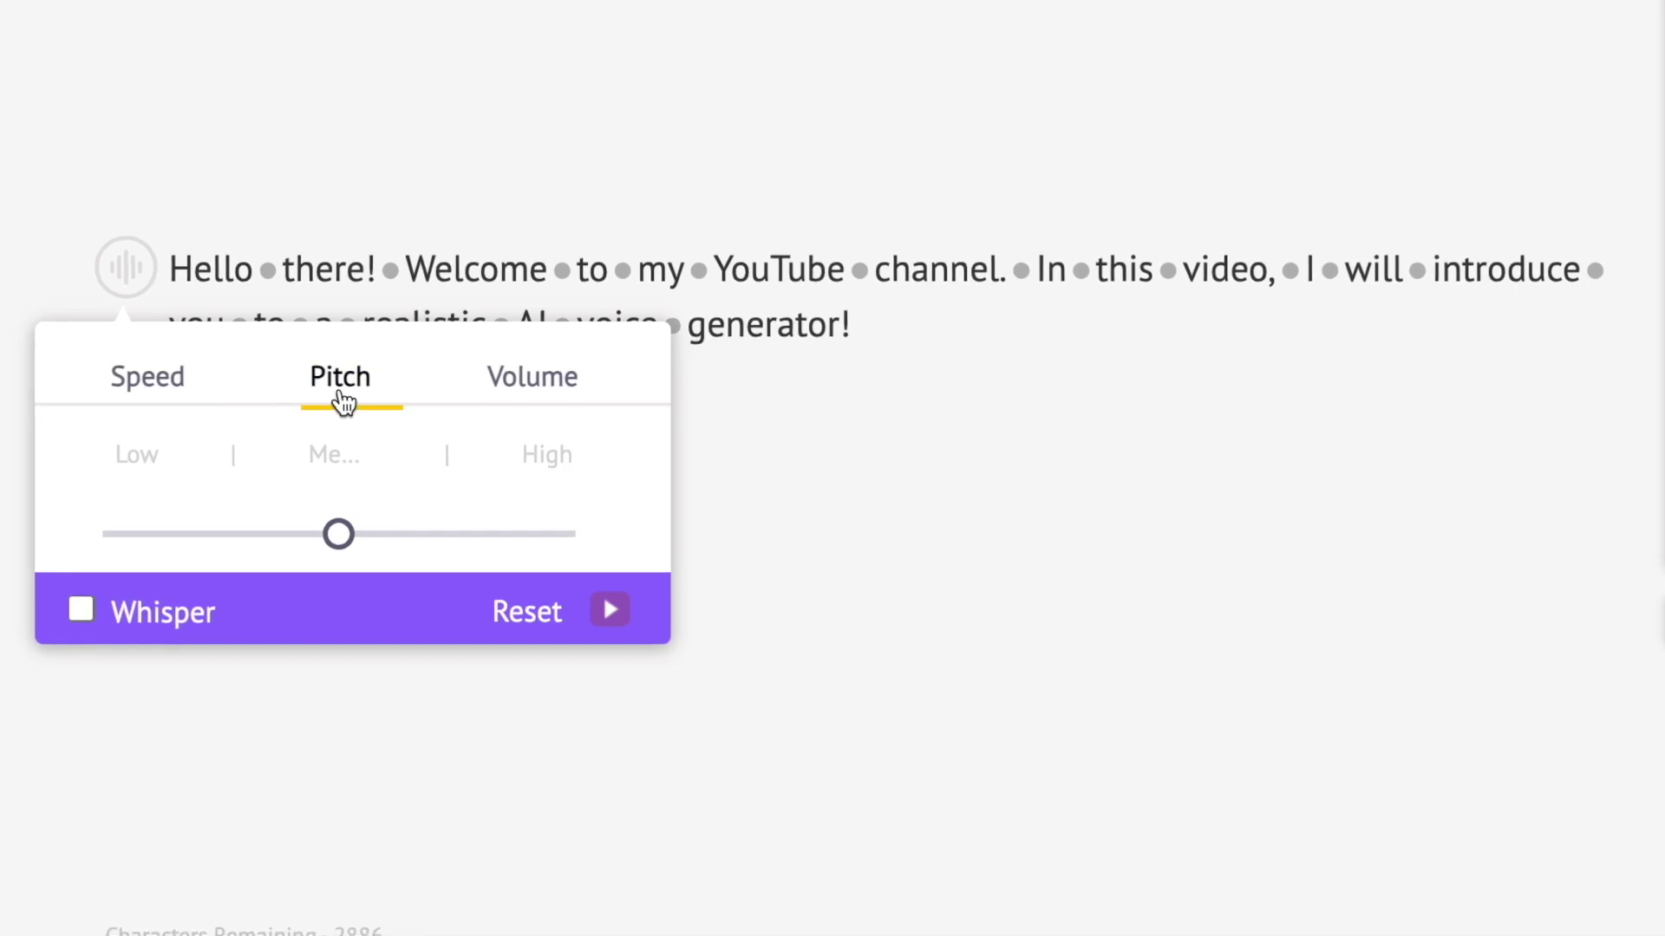
left_click(237, 539)
left_click(872, 548)
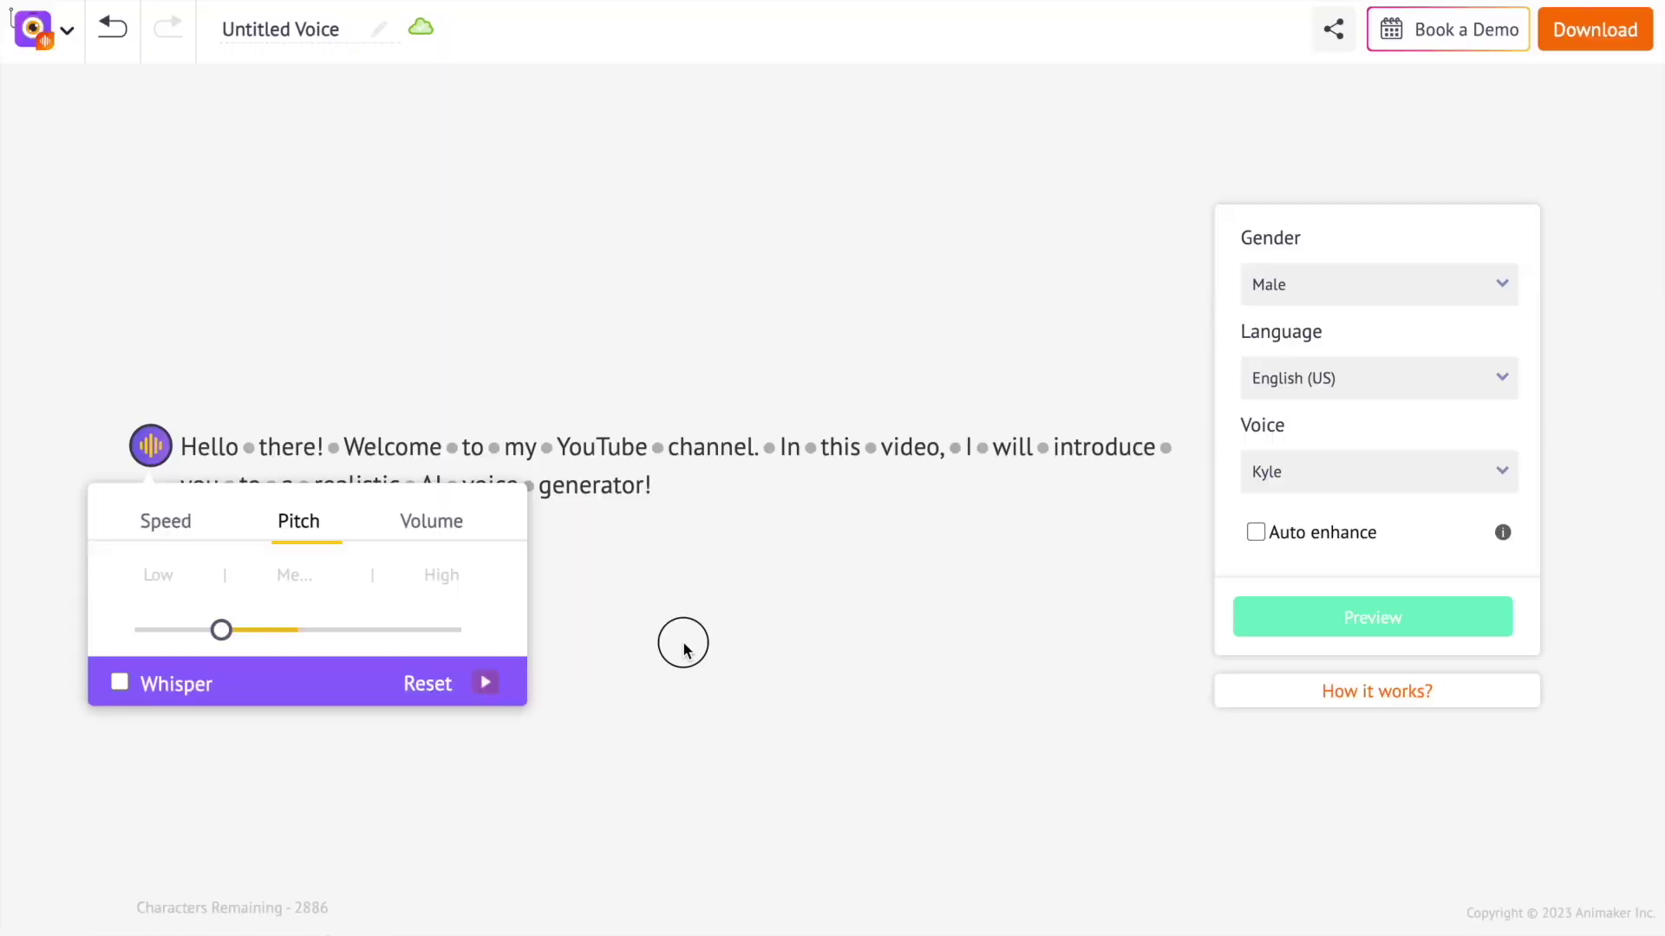
left_click(1283, 621)
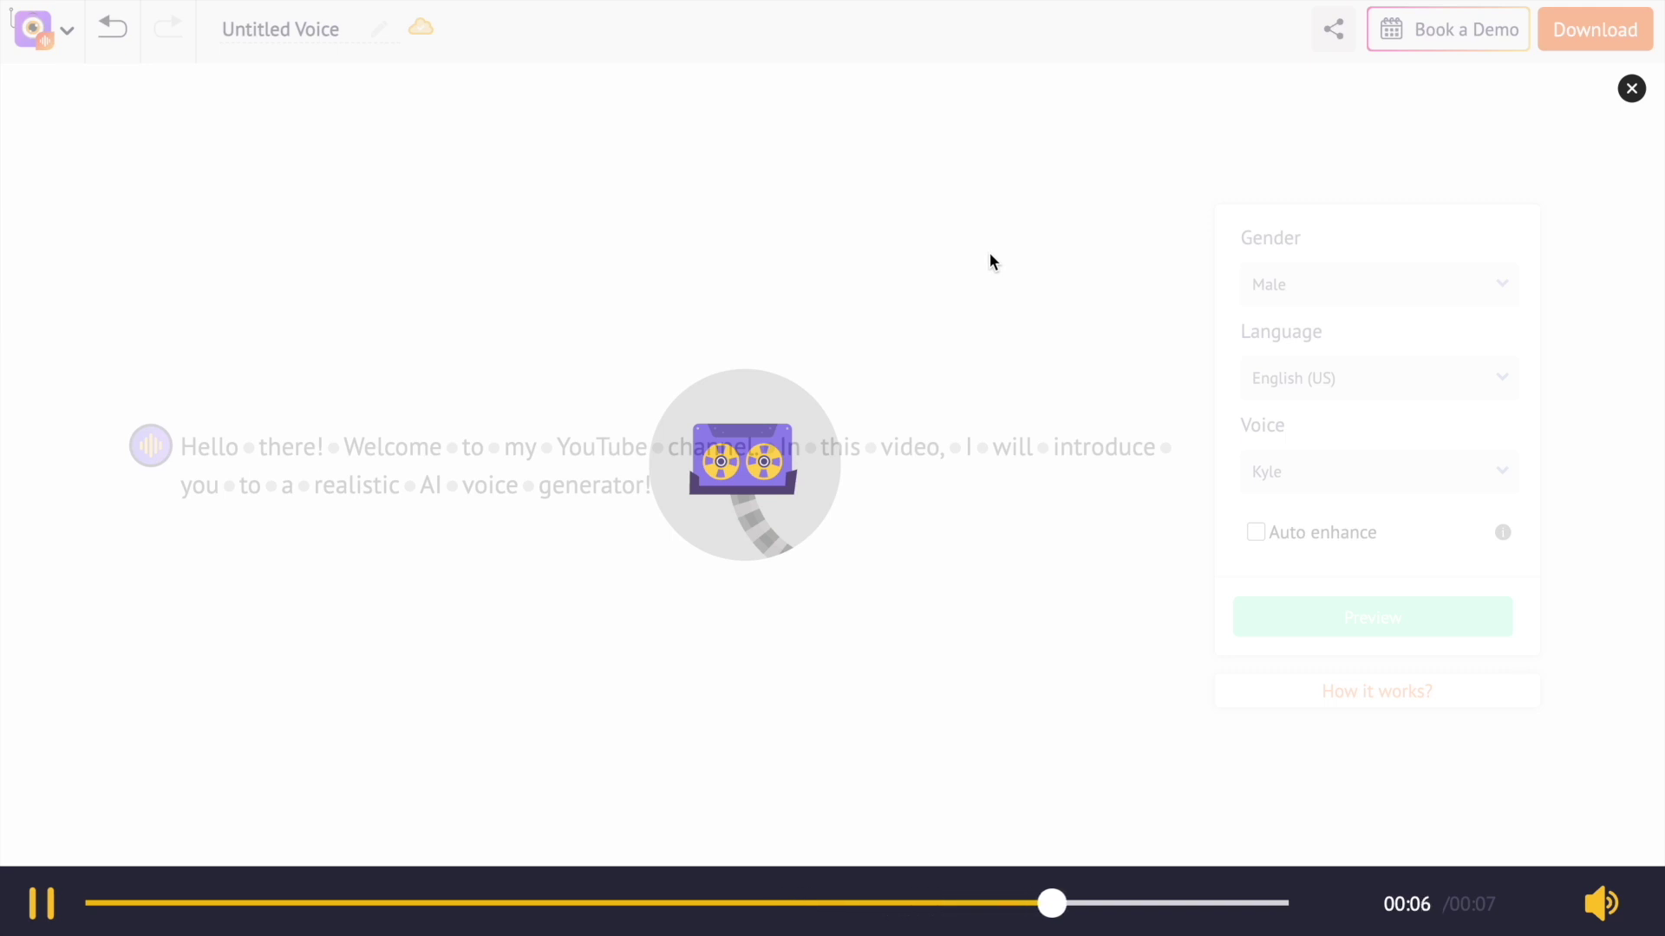
left_click(1632, 89)
Raise the intro sentence's volume and preview it.
left_click(148, 230)
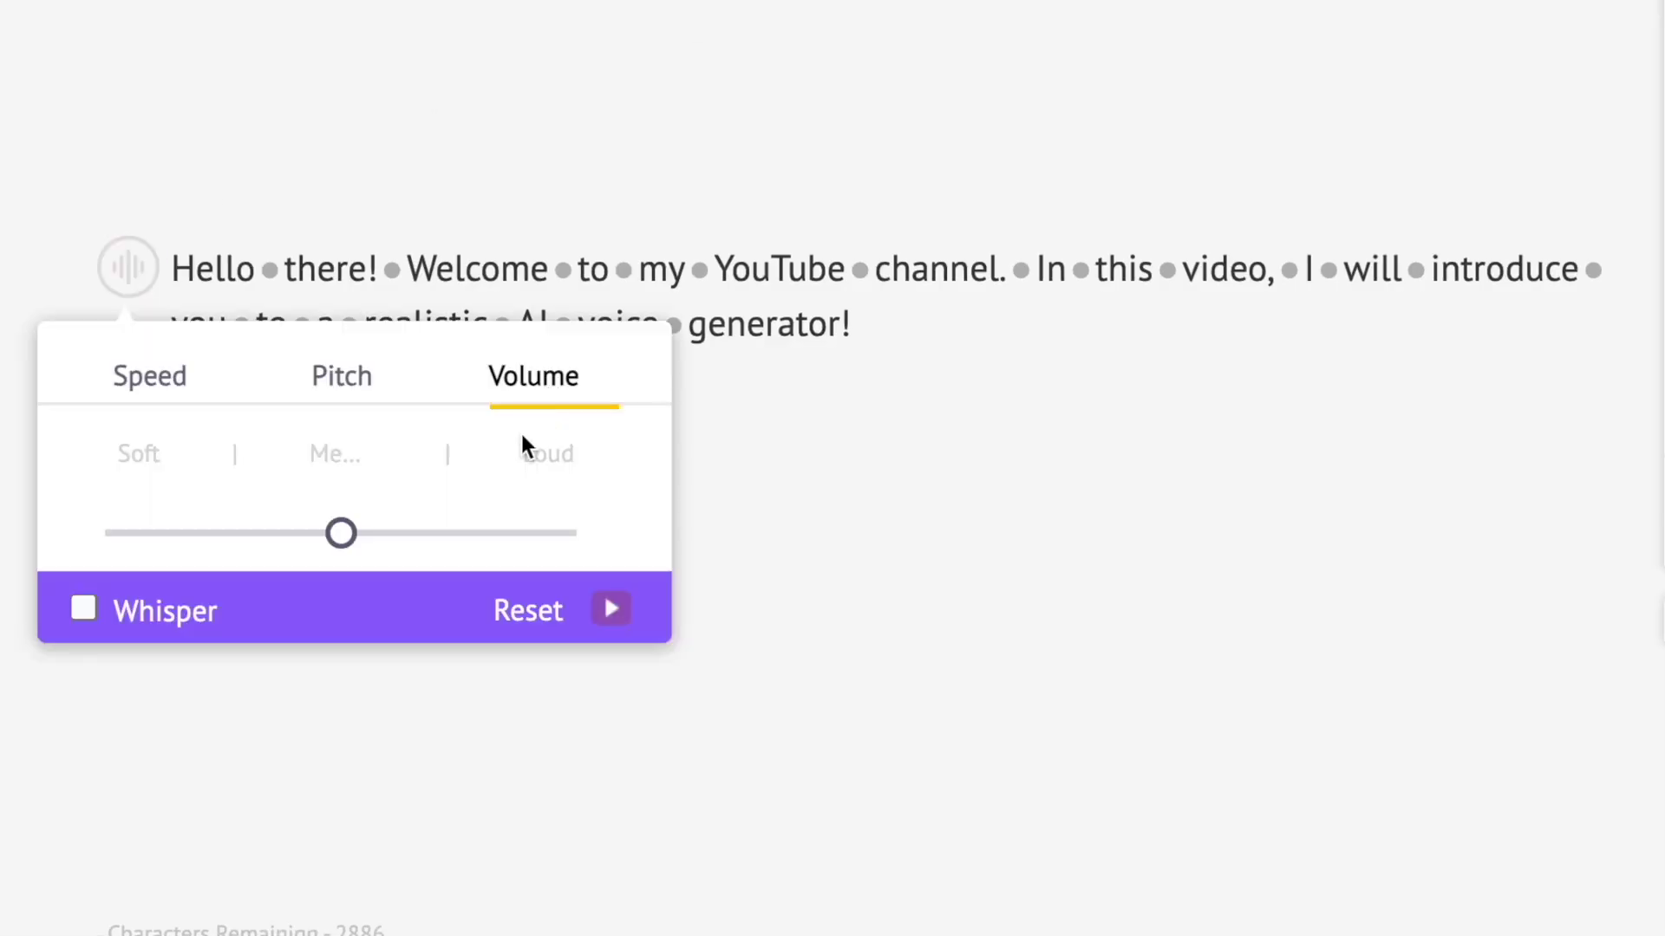
left_click(453, 534)
left_click(1286, 629)
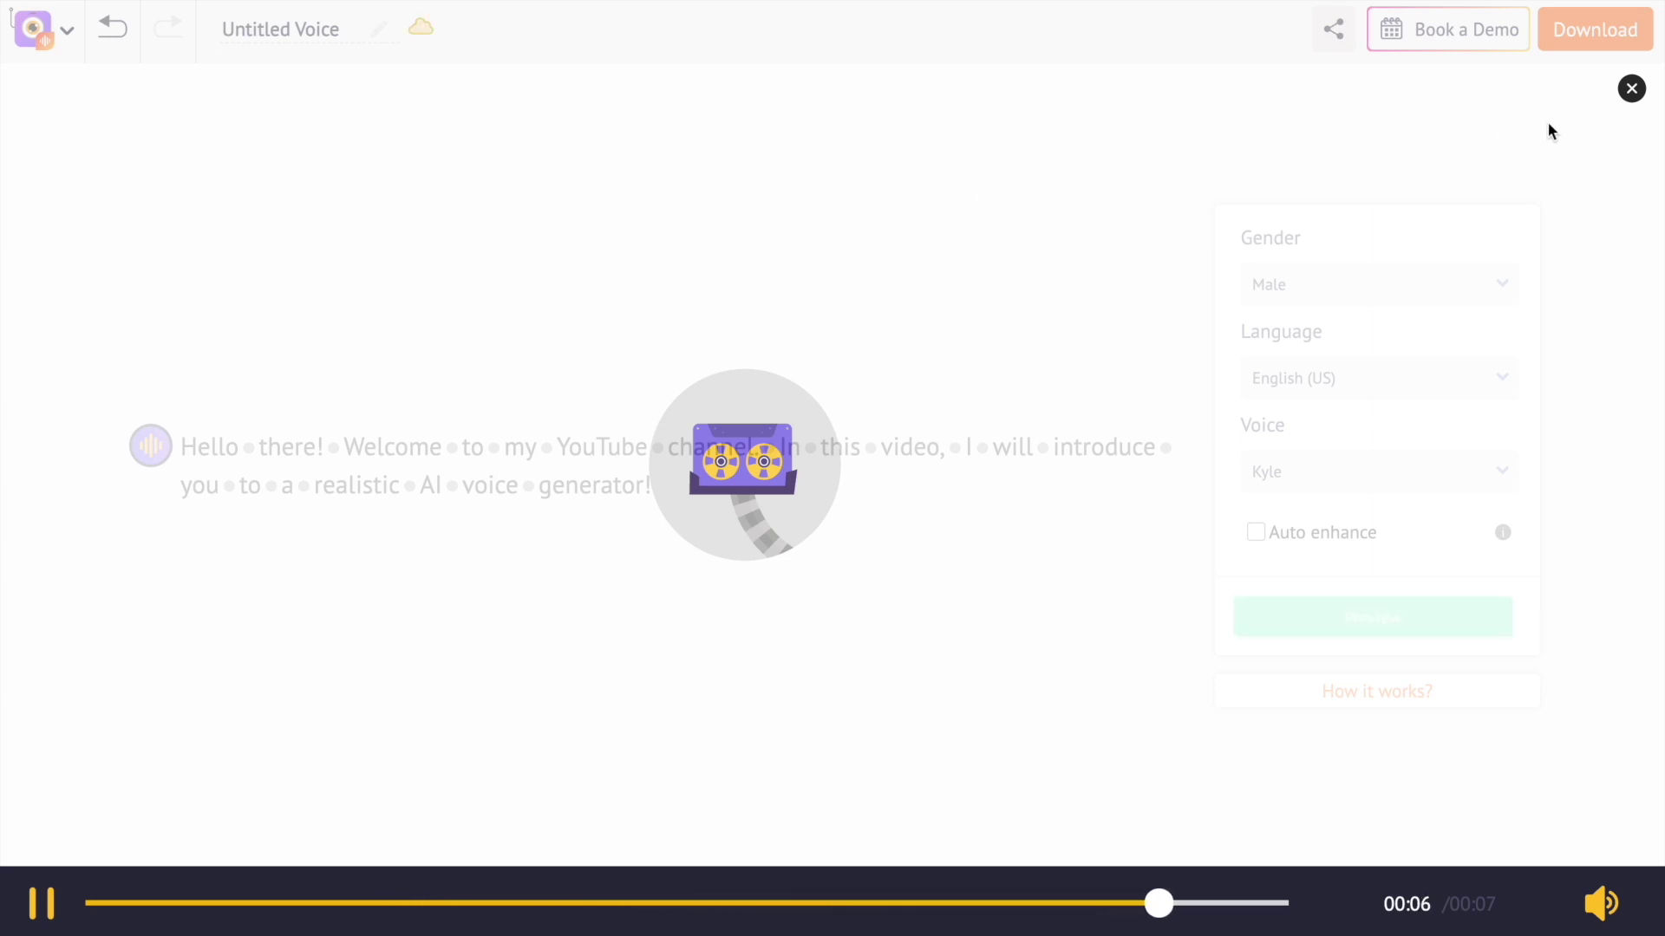
Enable the Whisper effect on the intro sentence and preview the whispered voiceover.
left_click(1630, 97)
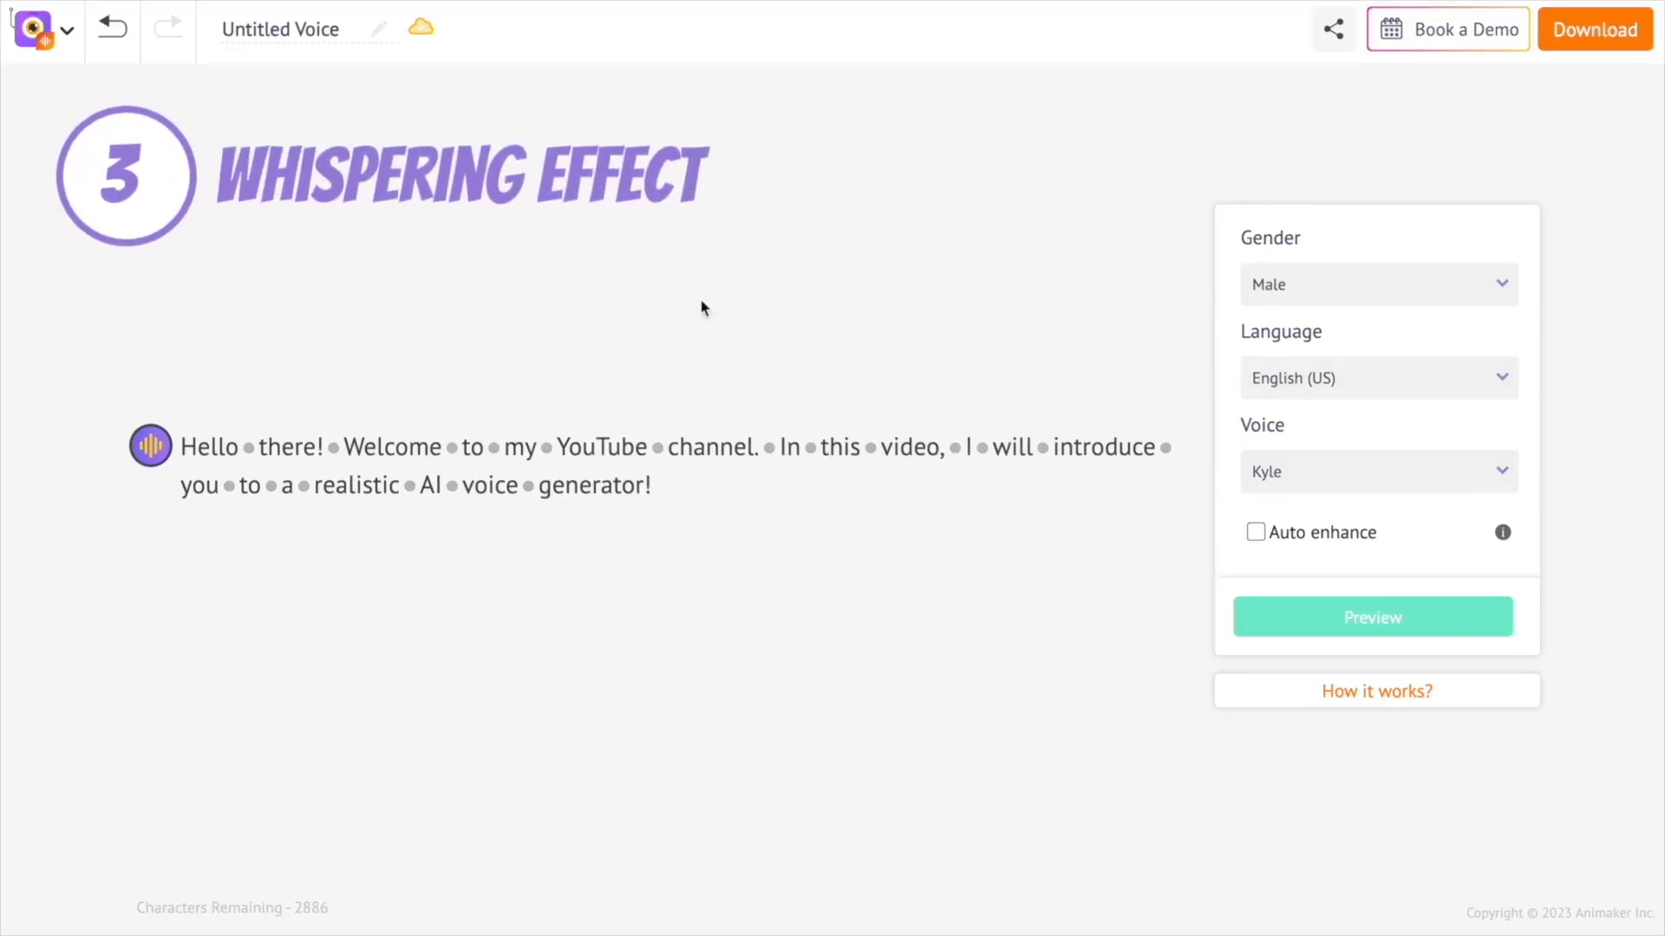
left_click(150, 445)
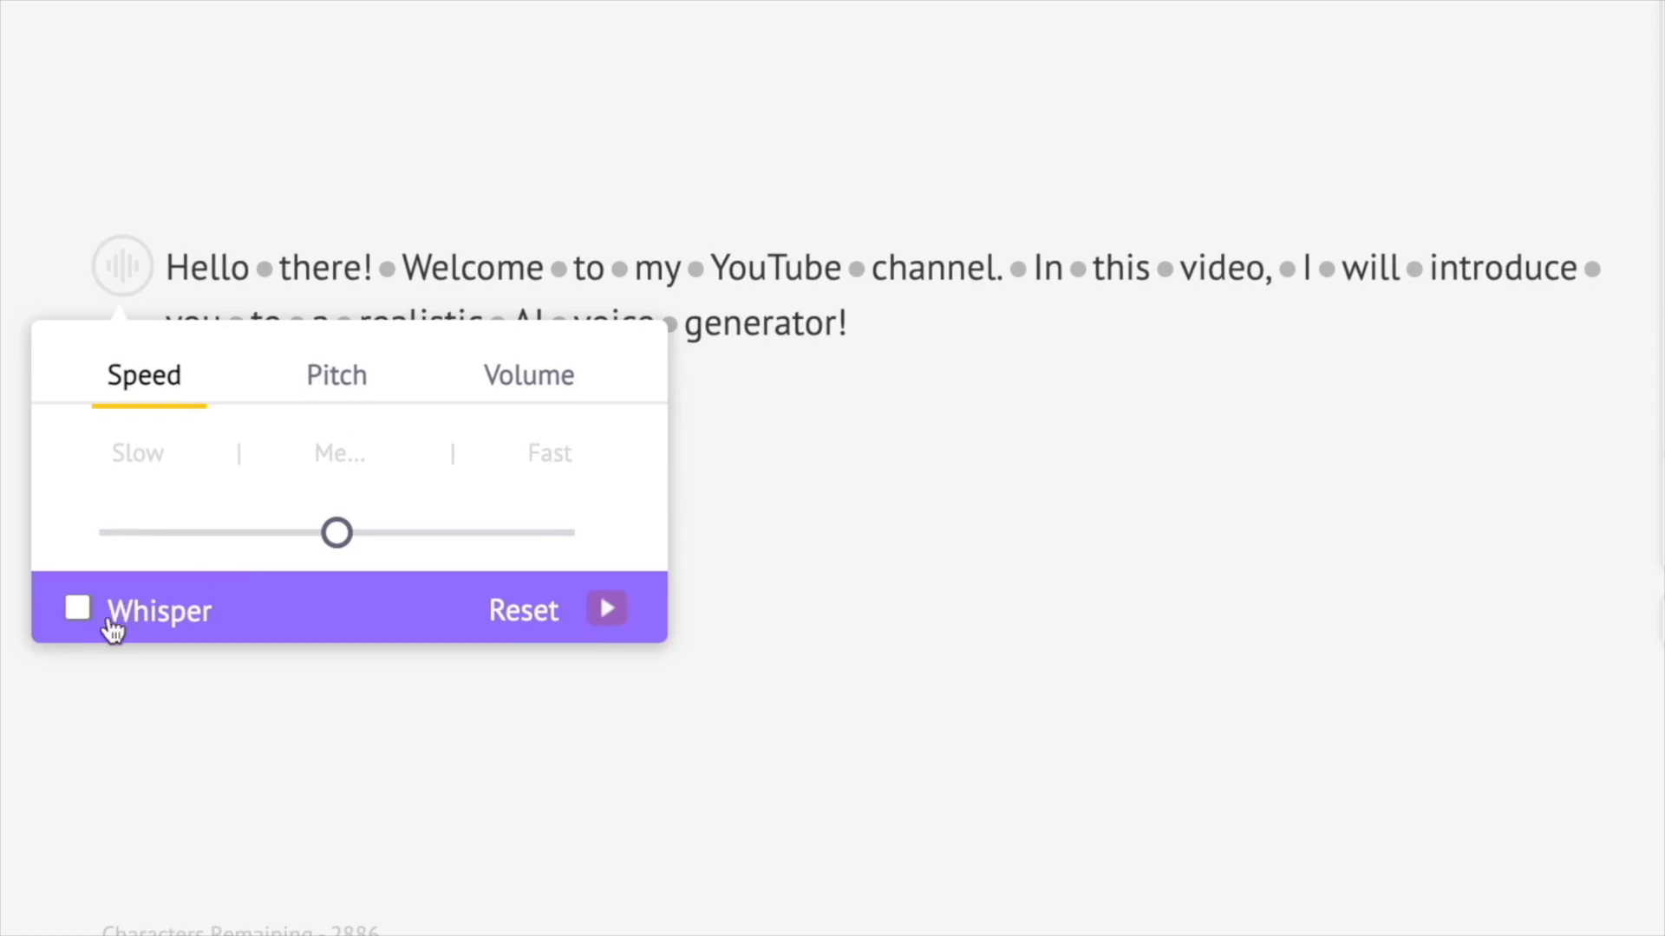
left_click(78, 610)
left_click(1287, 548)
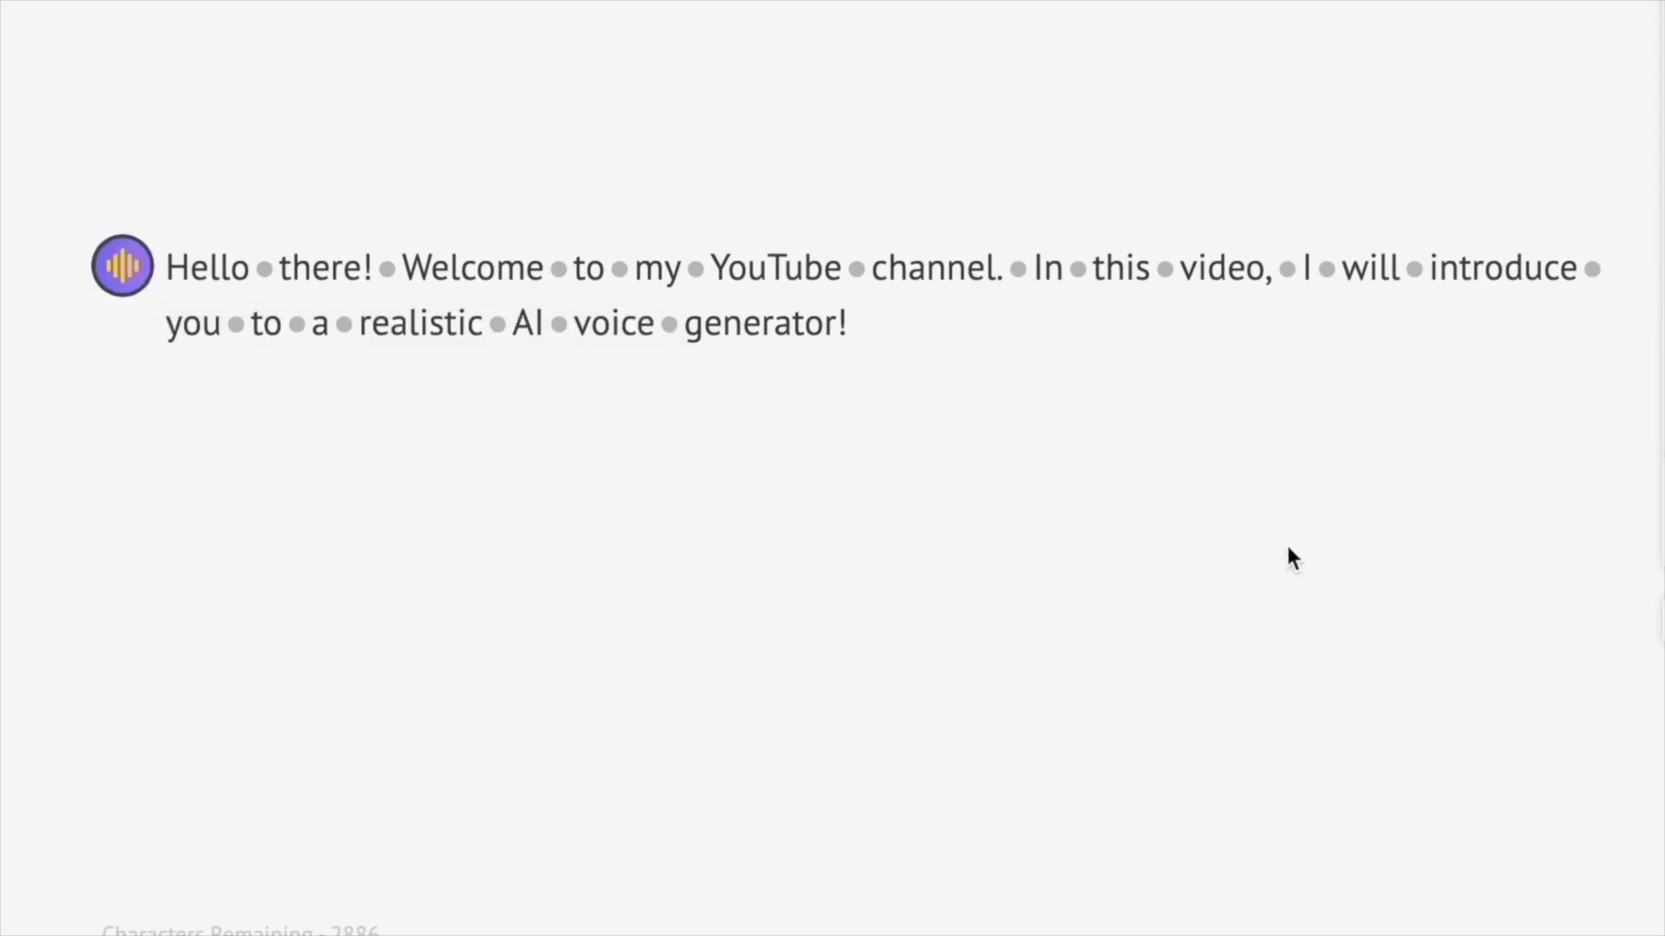
left_click(1298, 622)
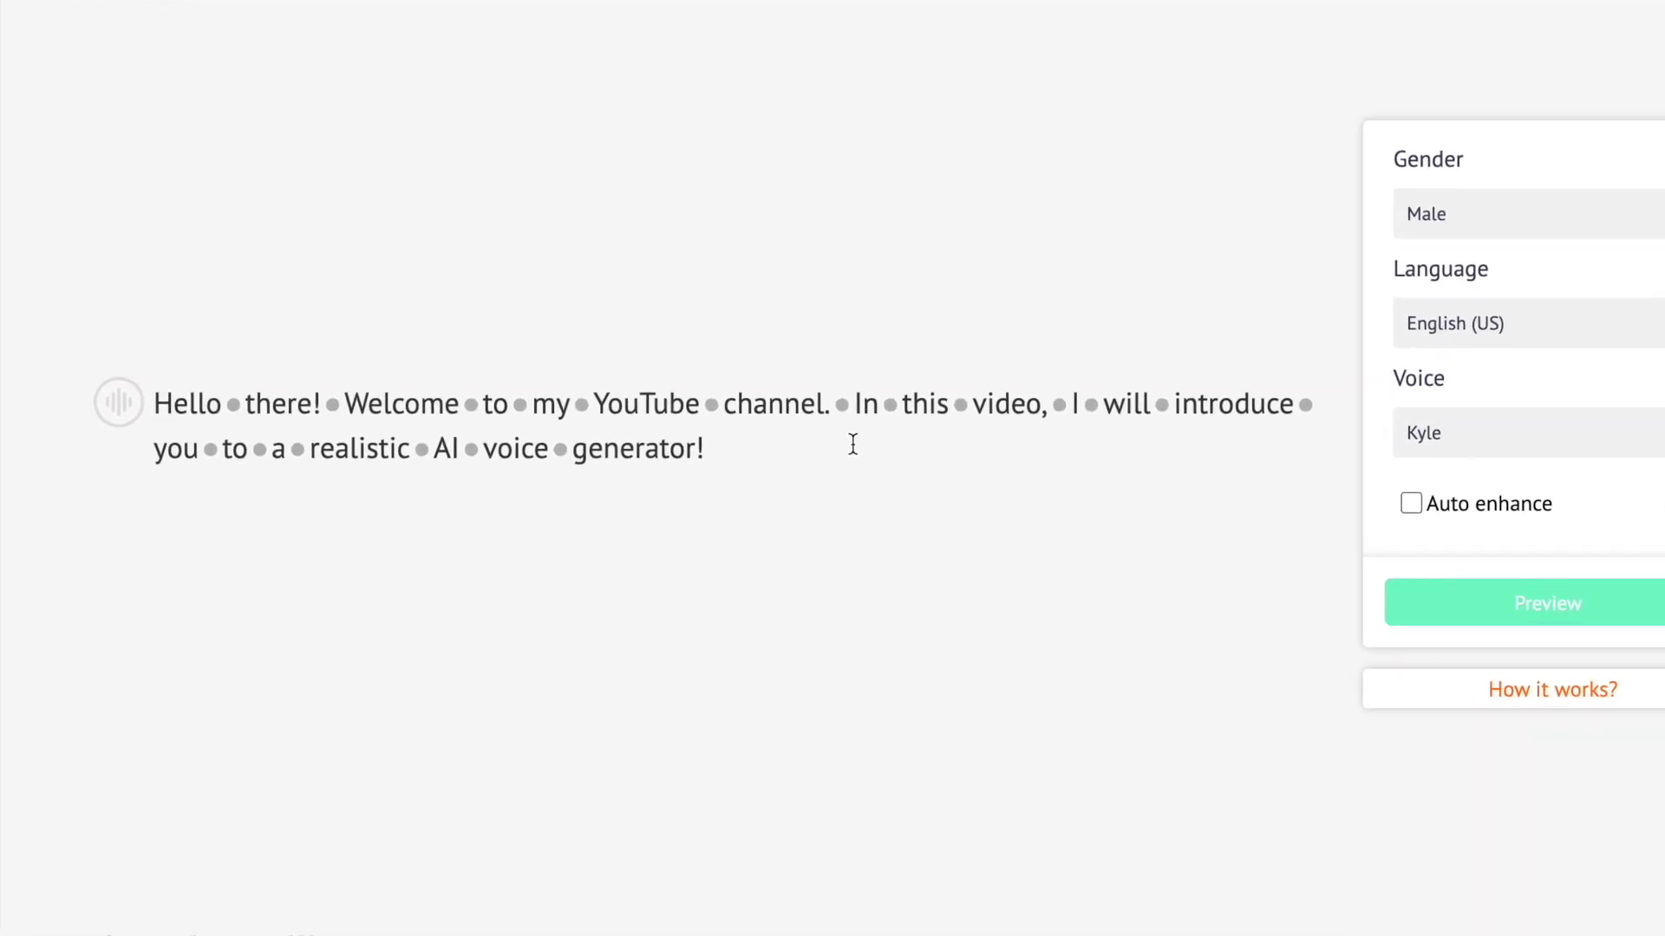
Add a pause of about 1s after 'channel.' and preview it.
left_click(770, 452)
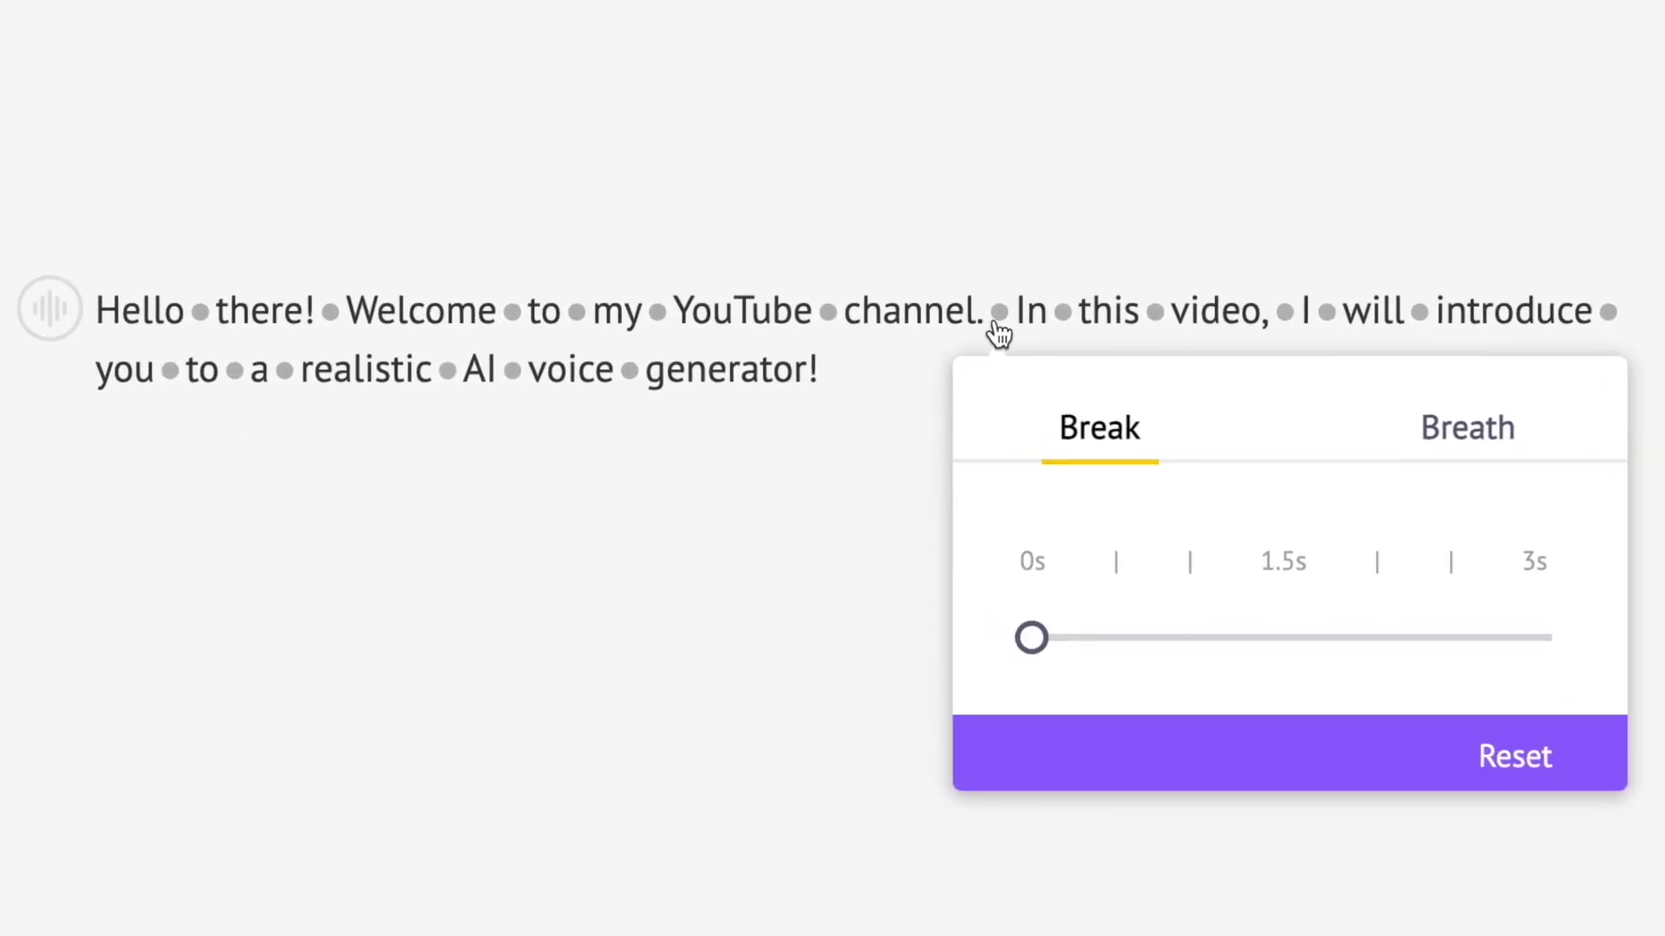
left_click_drag(1031, 638, 1183, 654)
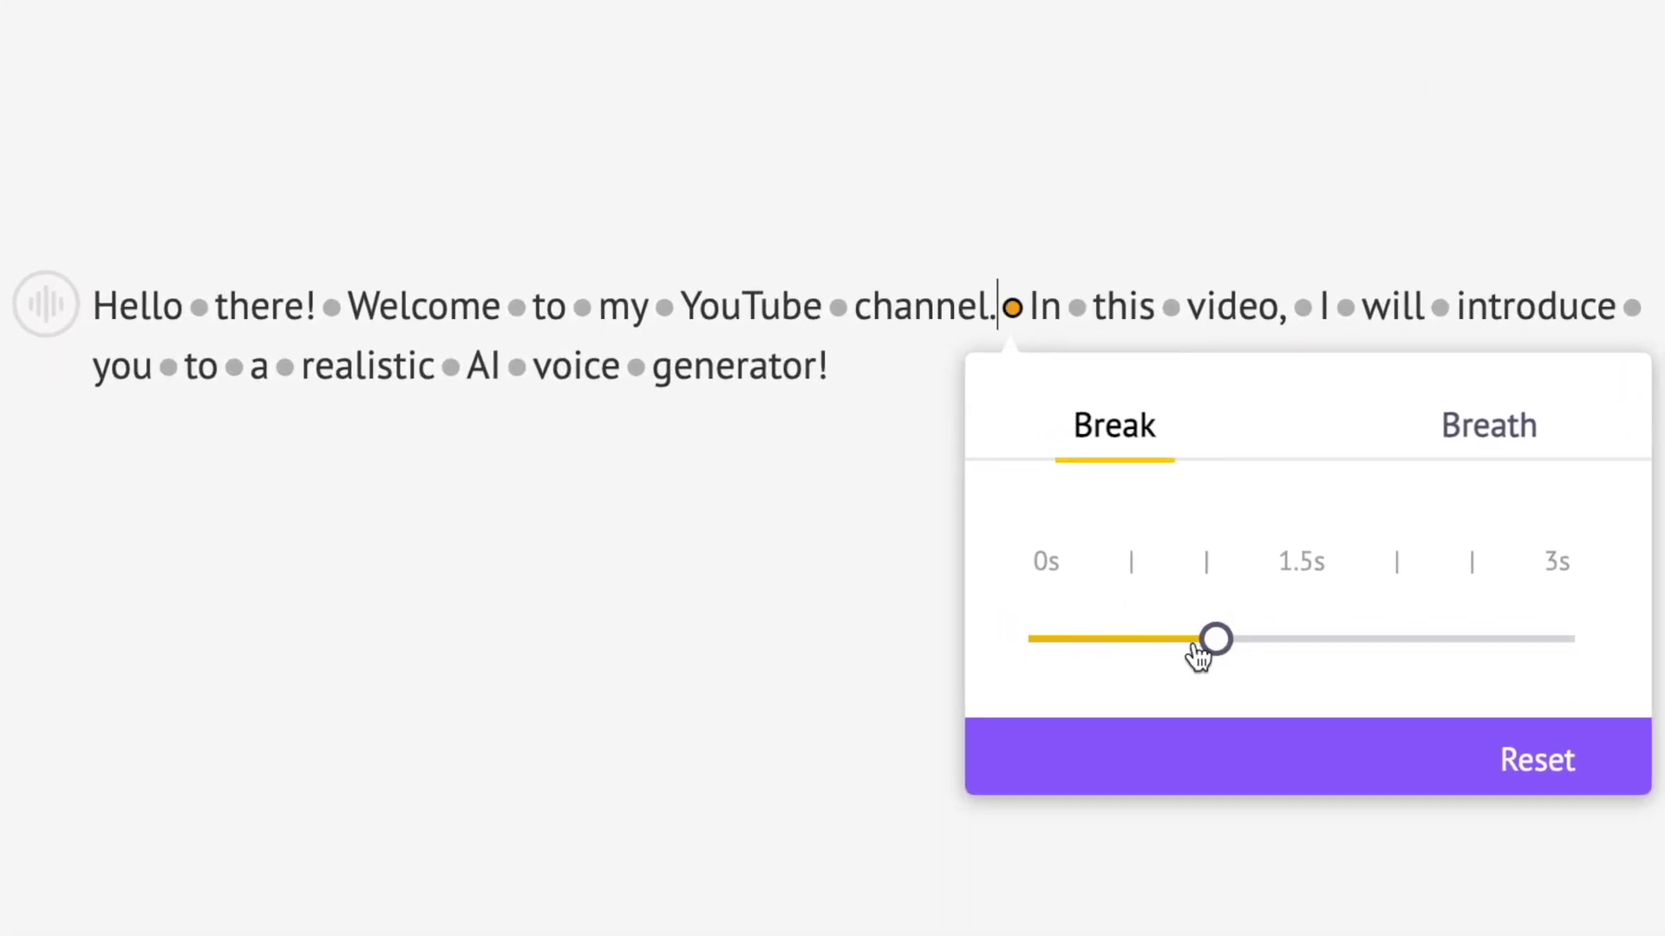
left_click(1210, 832)
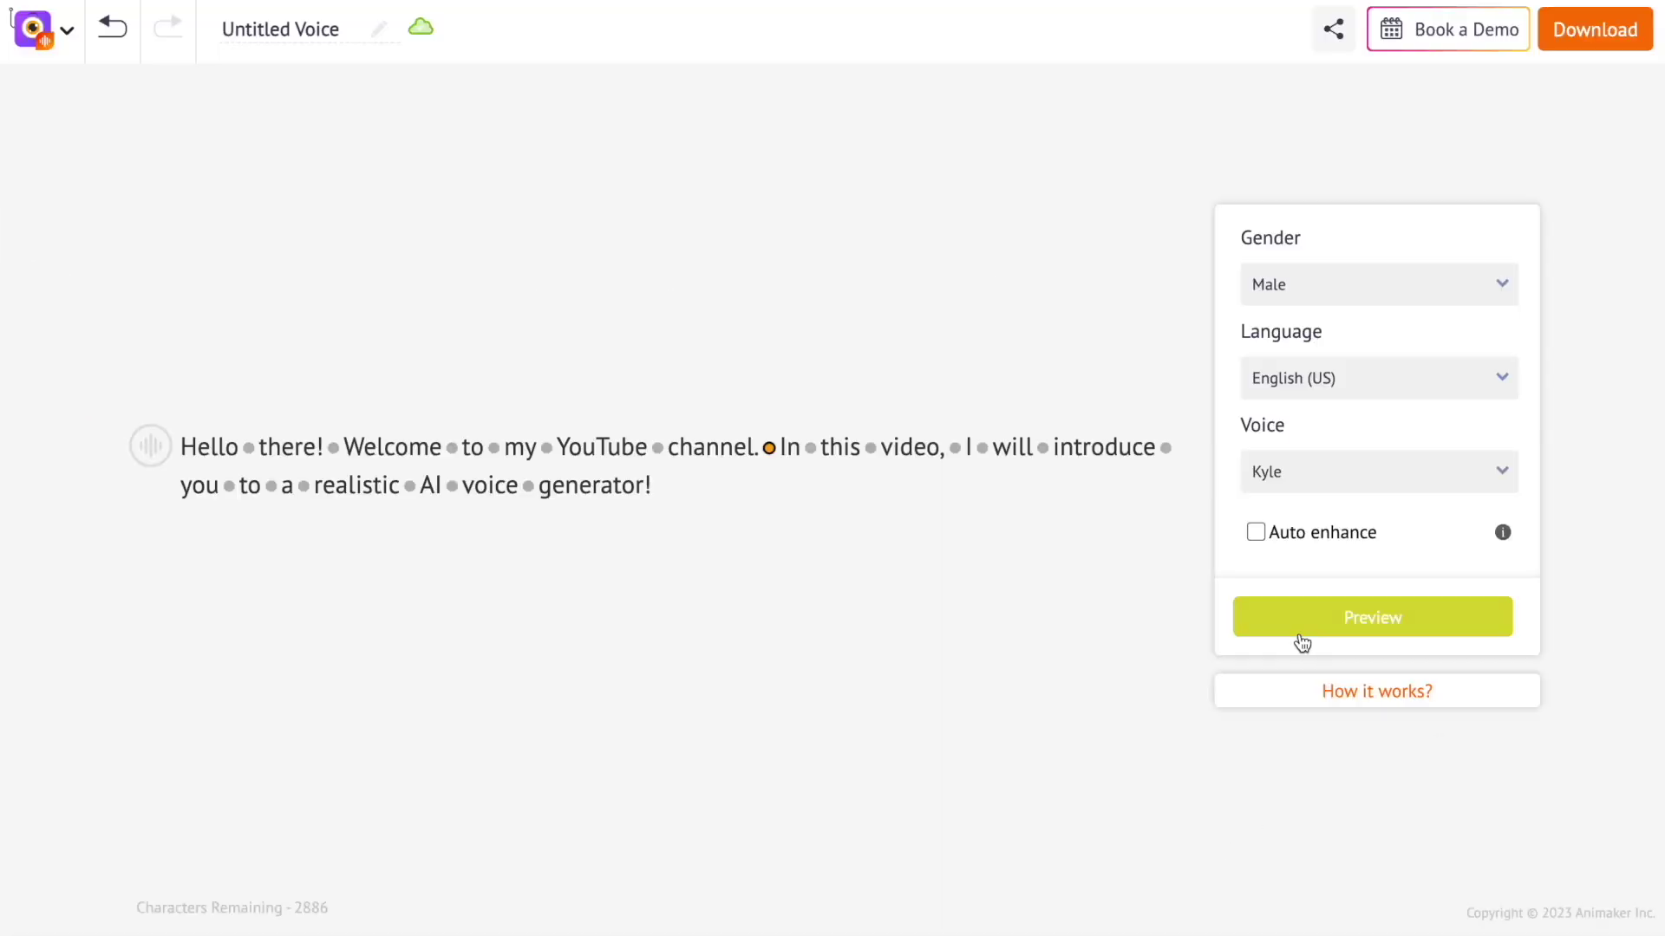
left_click(1301, 636)
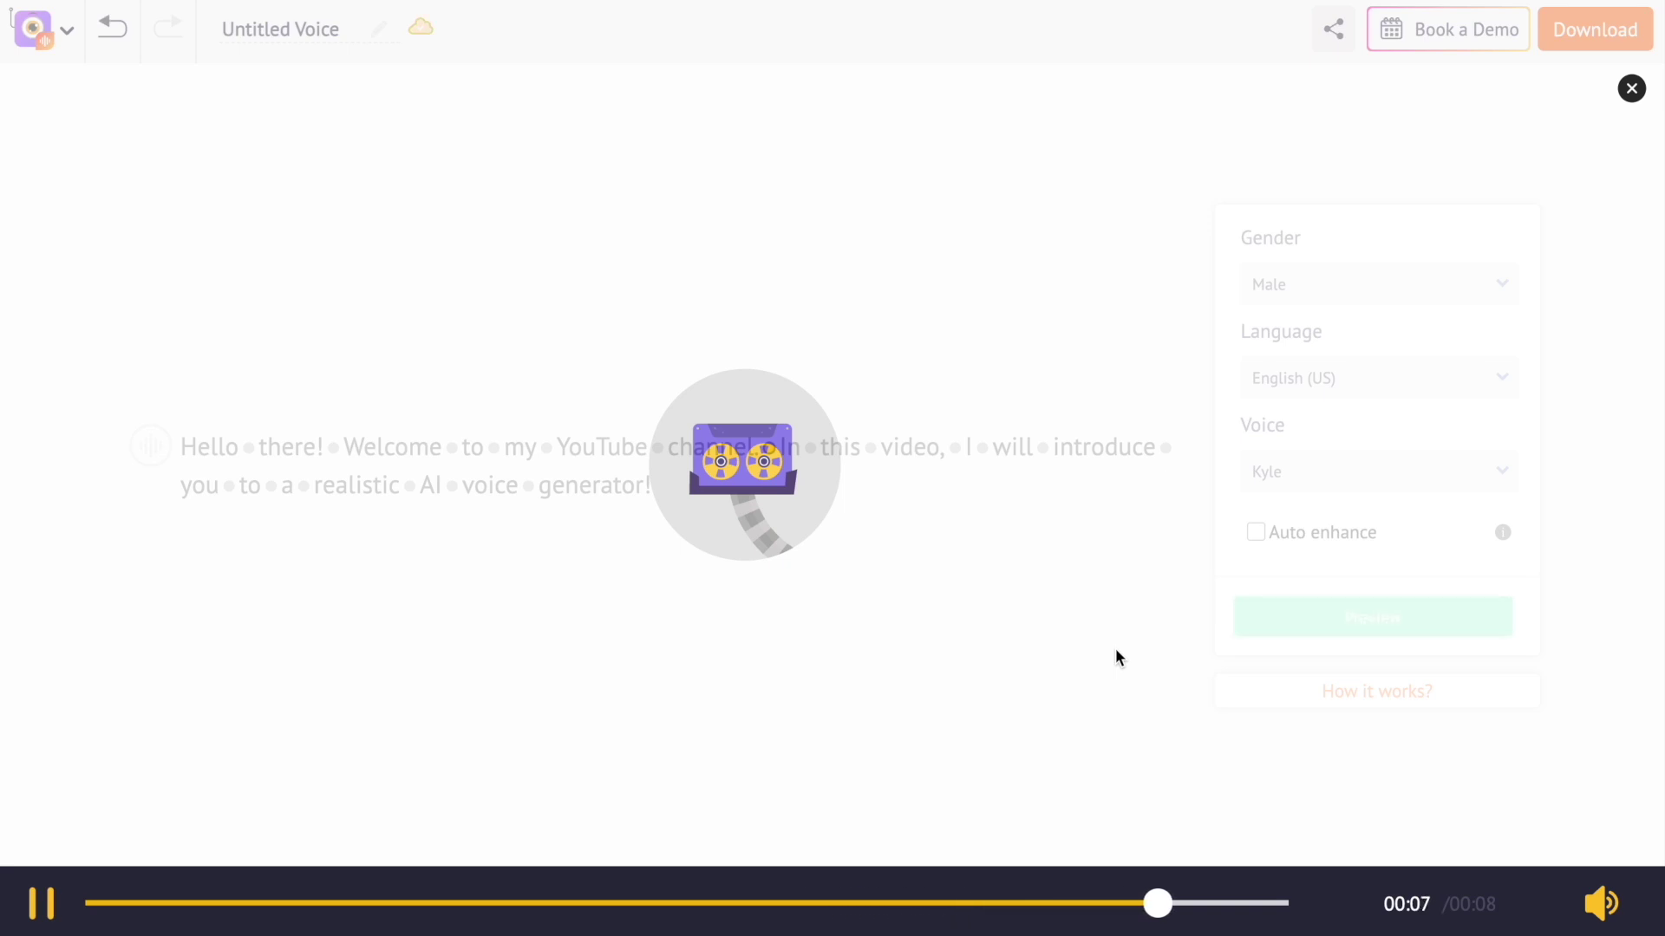
left_click(1634, 90)
Add a breath after 'channel.' with Fast volume and Fast duration, then preview.
left_click(769, 447)
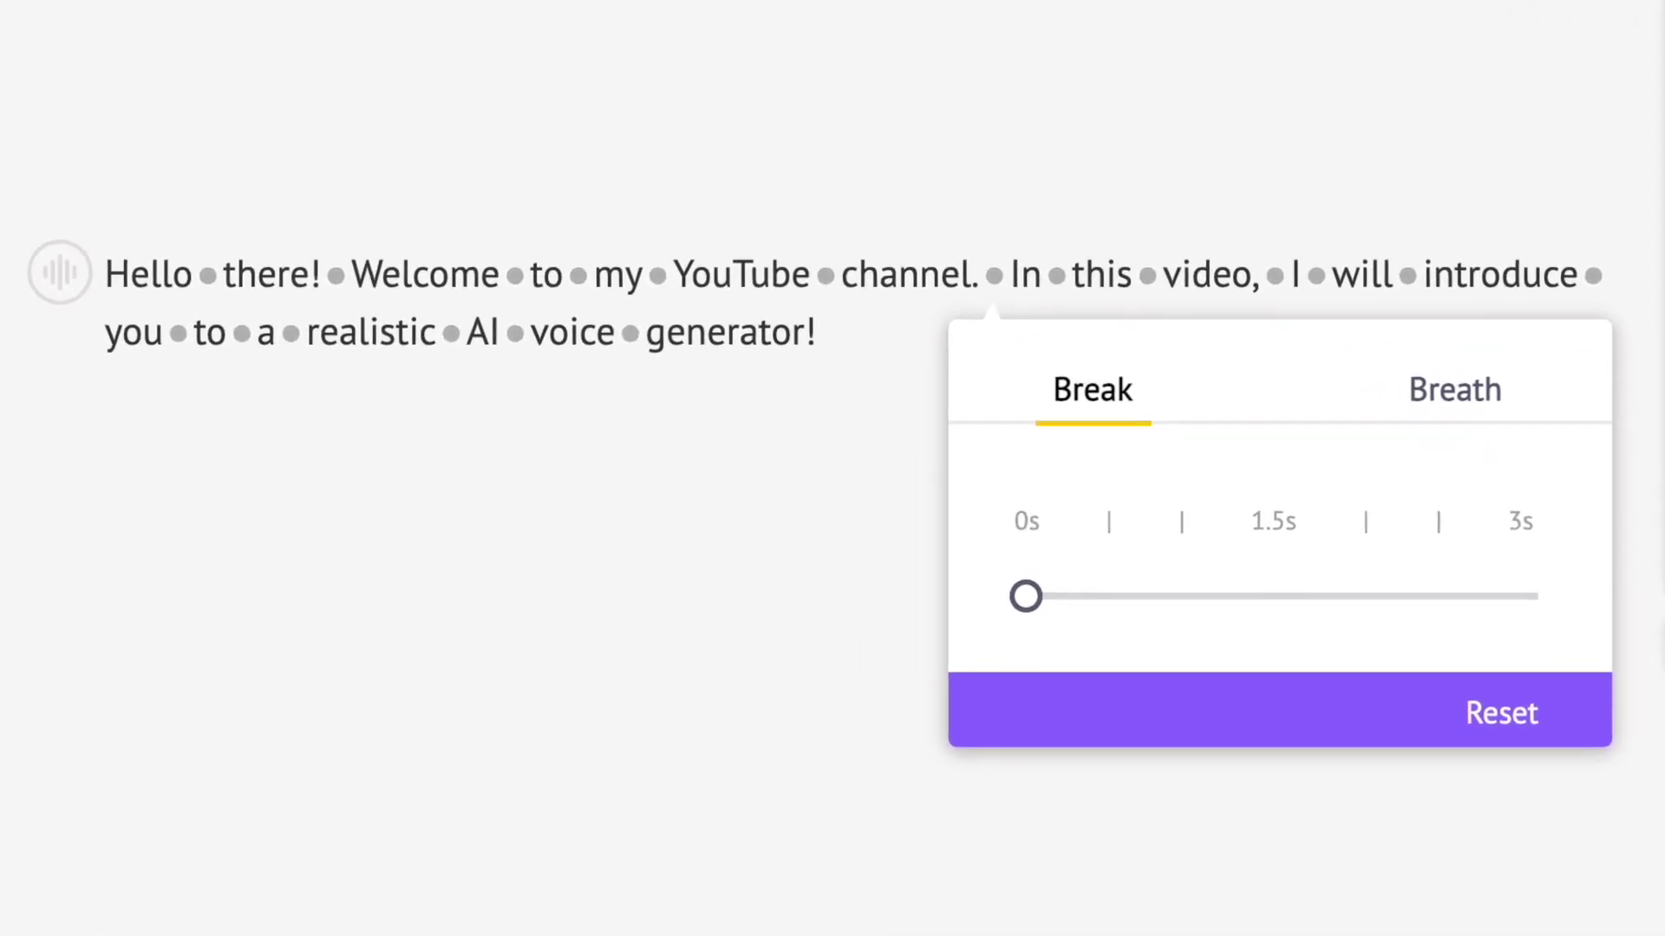
left_click(1440, 393)
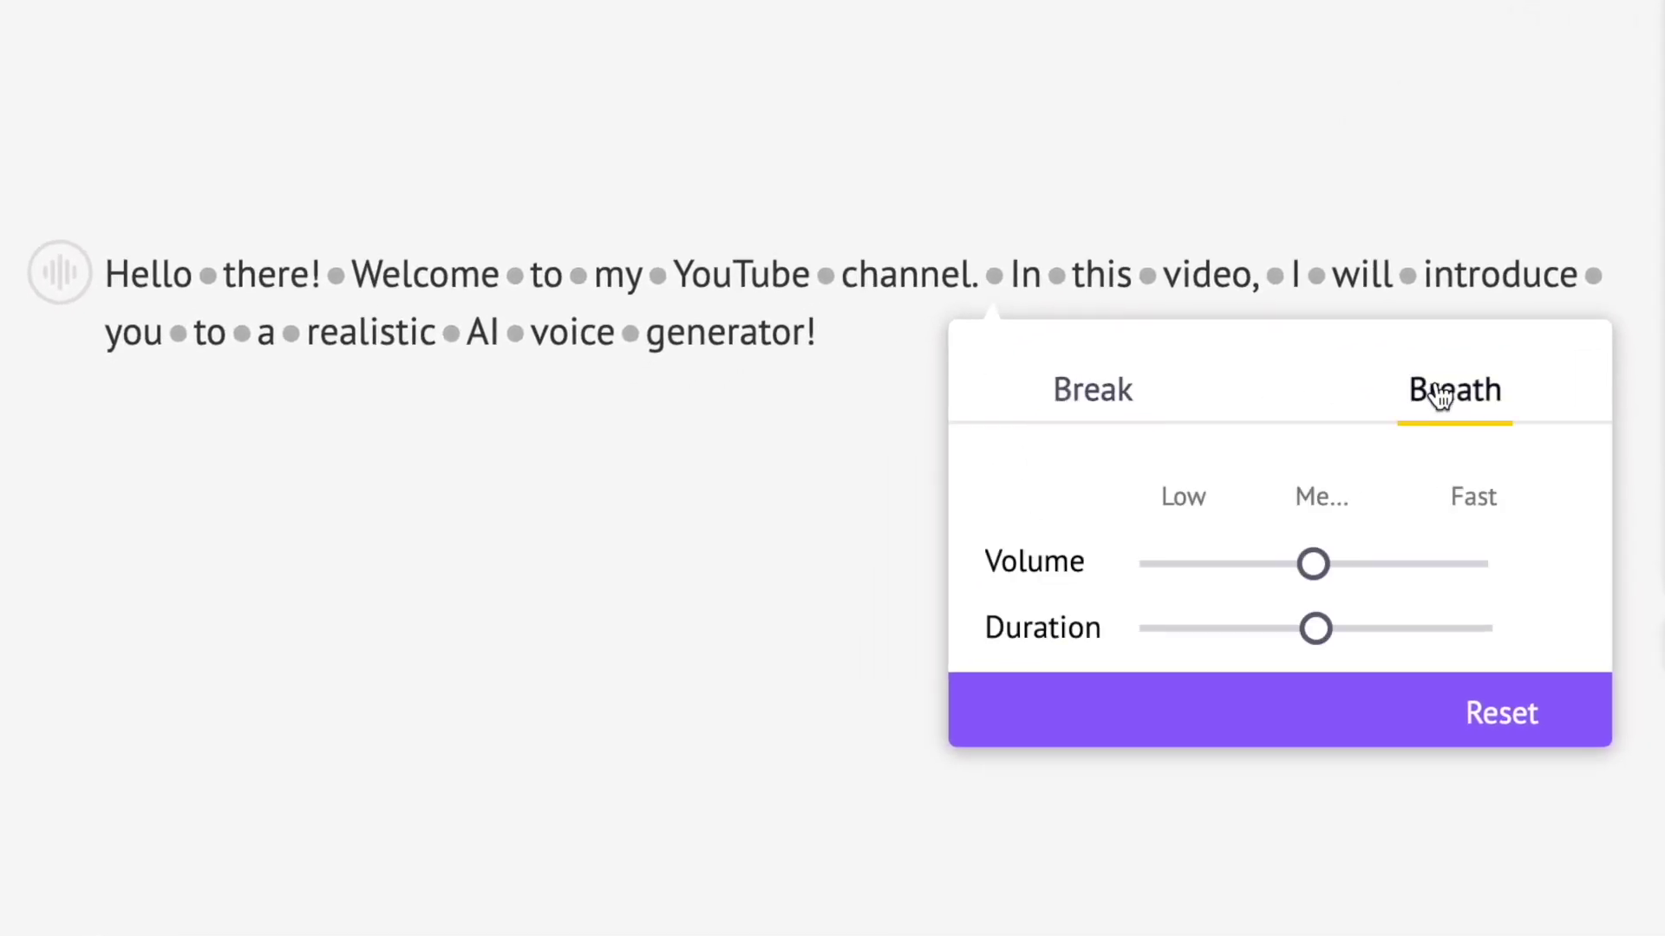
left_click(1398, 572)
left_click(1419, 631)
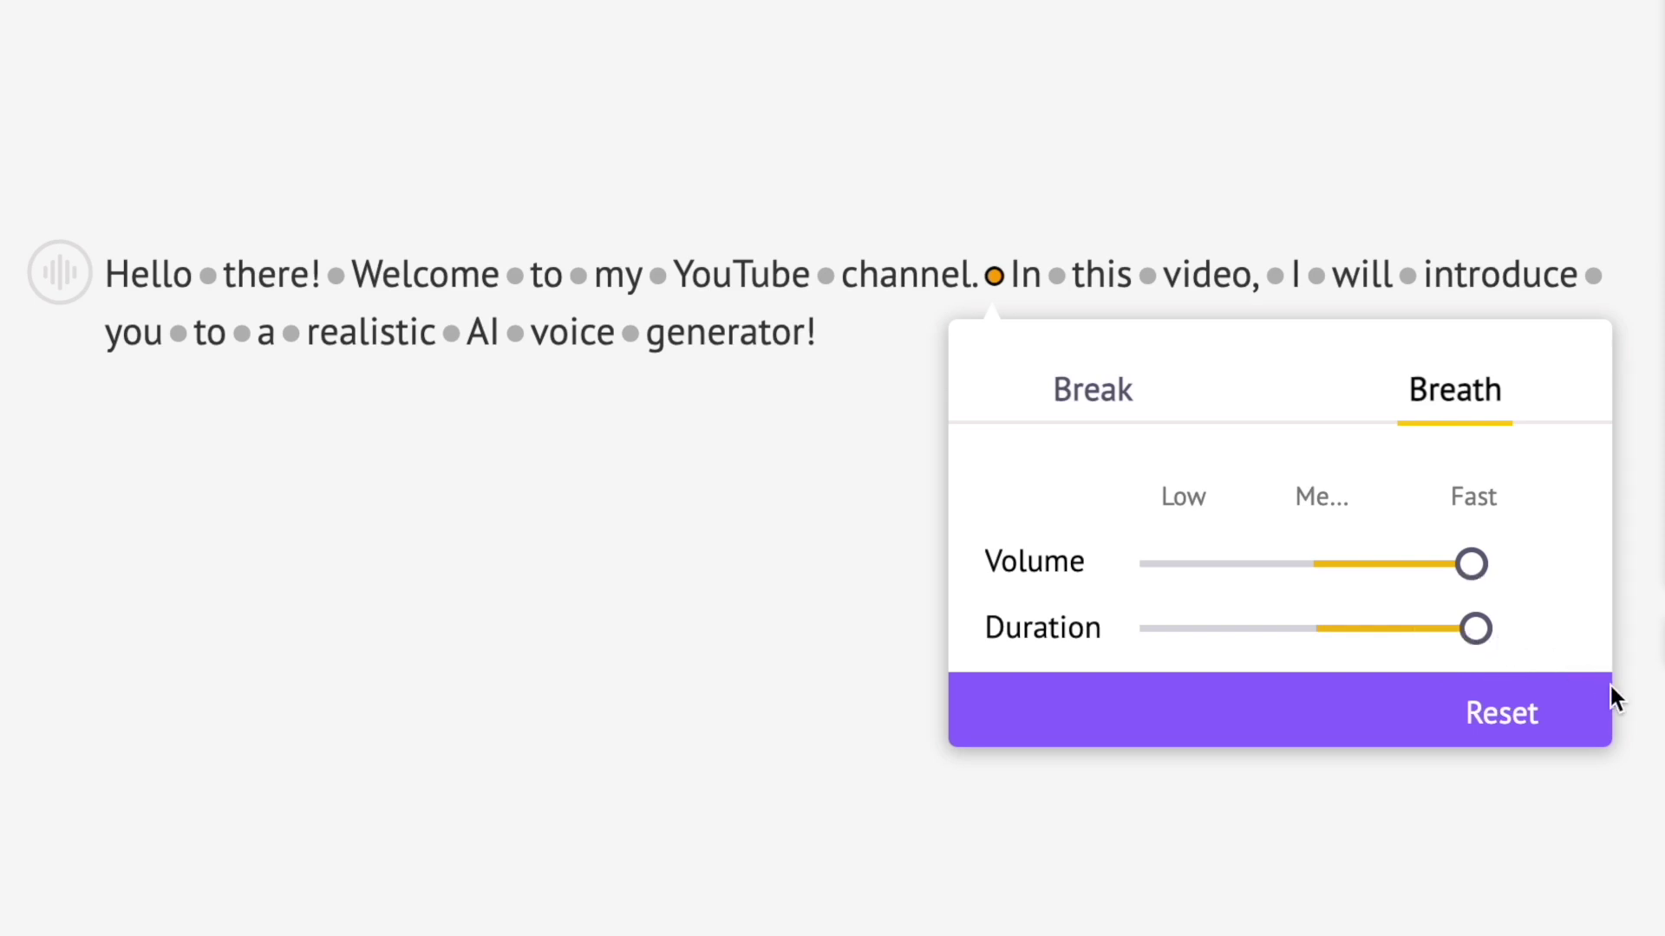
left_click(1335, 607)
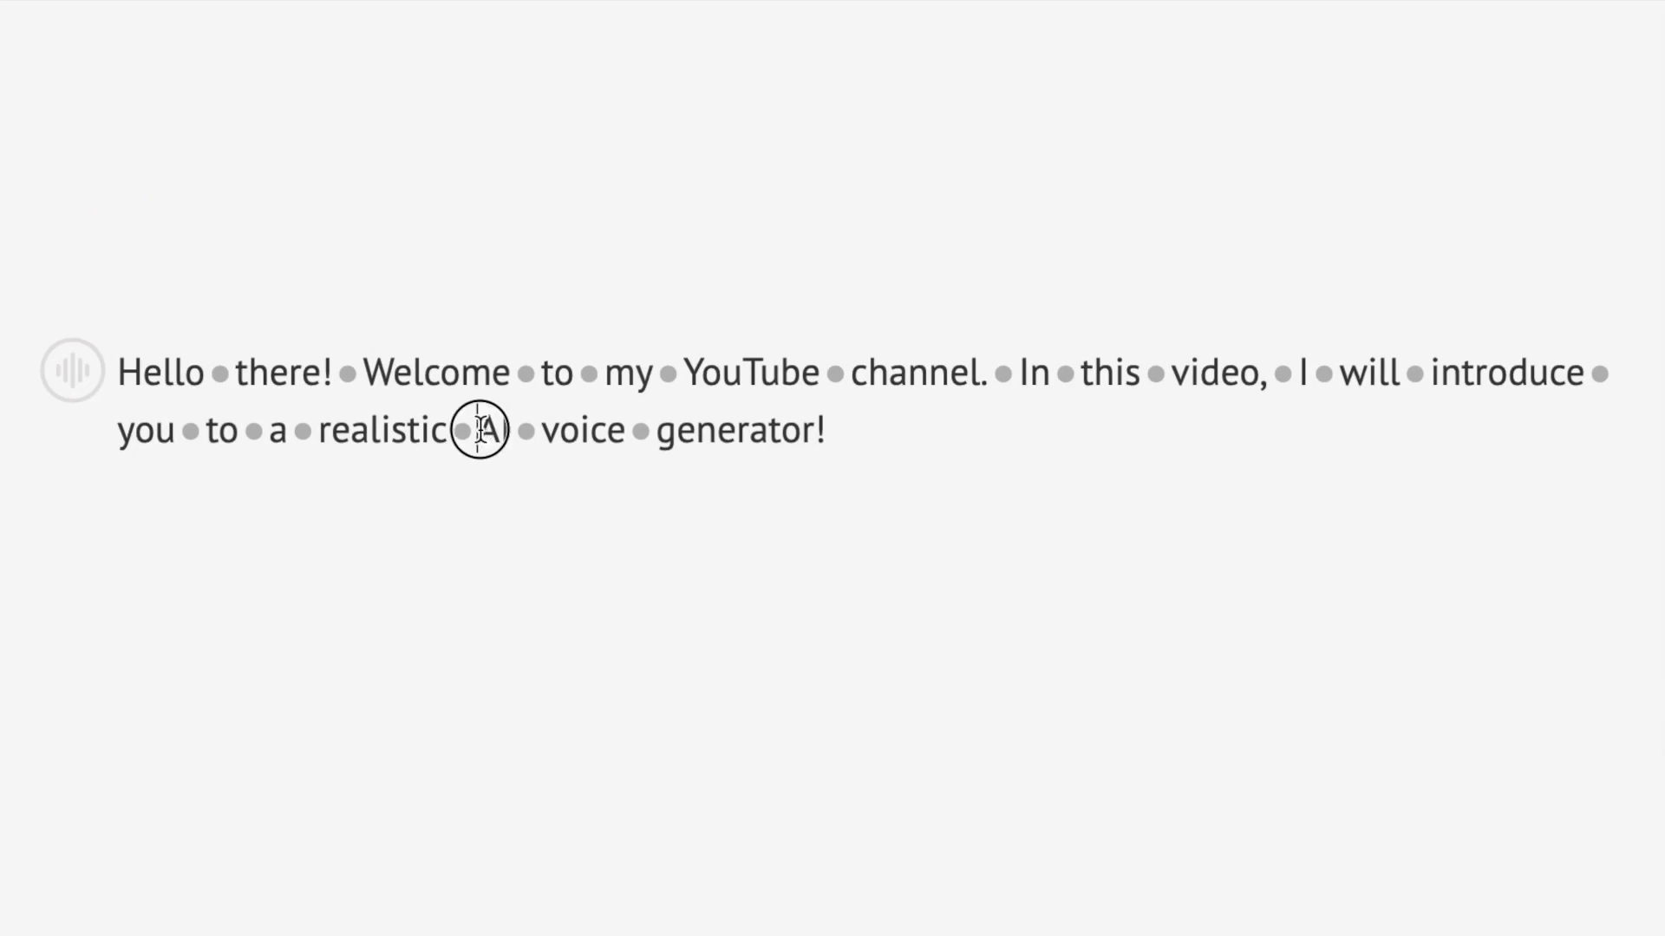
Give 'AI voice generator!' Strong emphasis and preview the emphasized voiceover.
left_click_drag(480, 429, 847, 427)
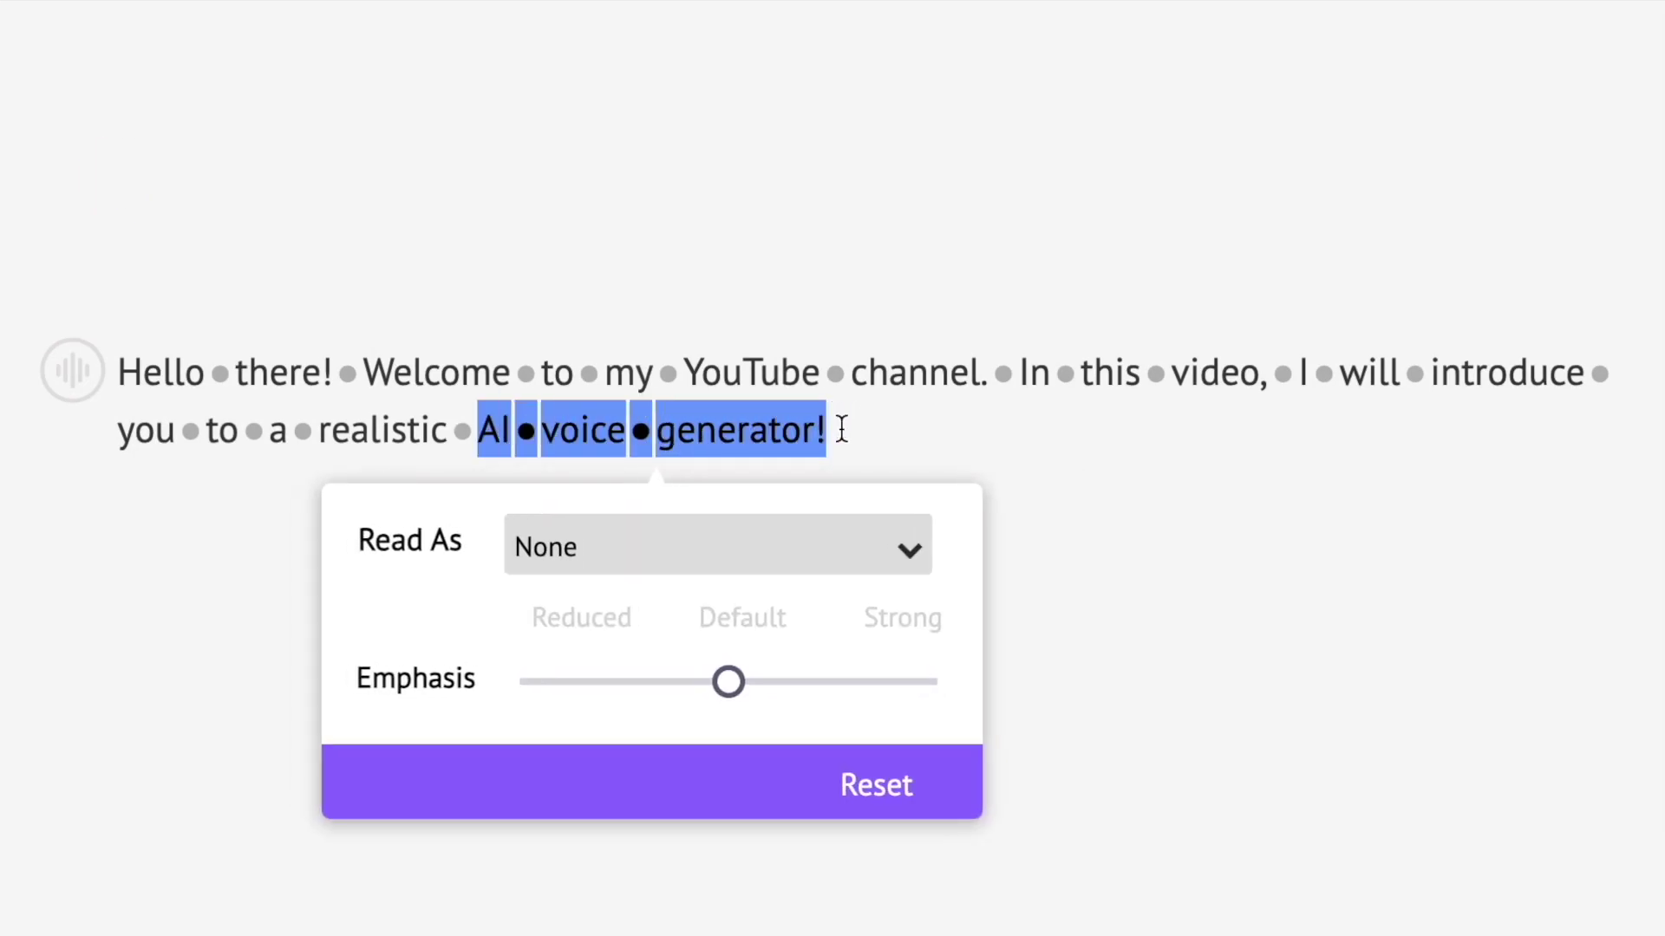
left_click_drag(727, 684, 948, 668)
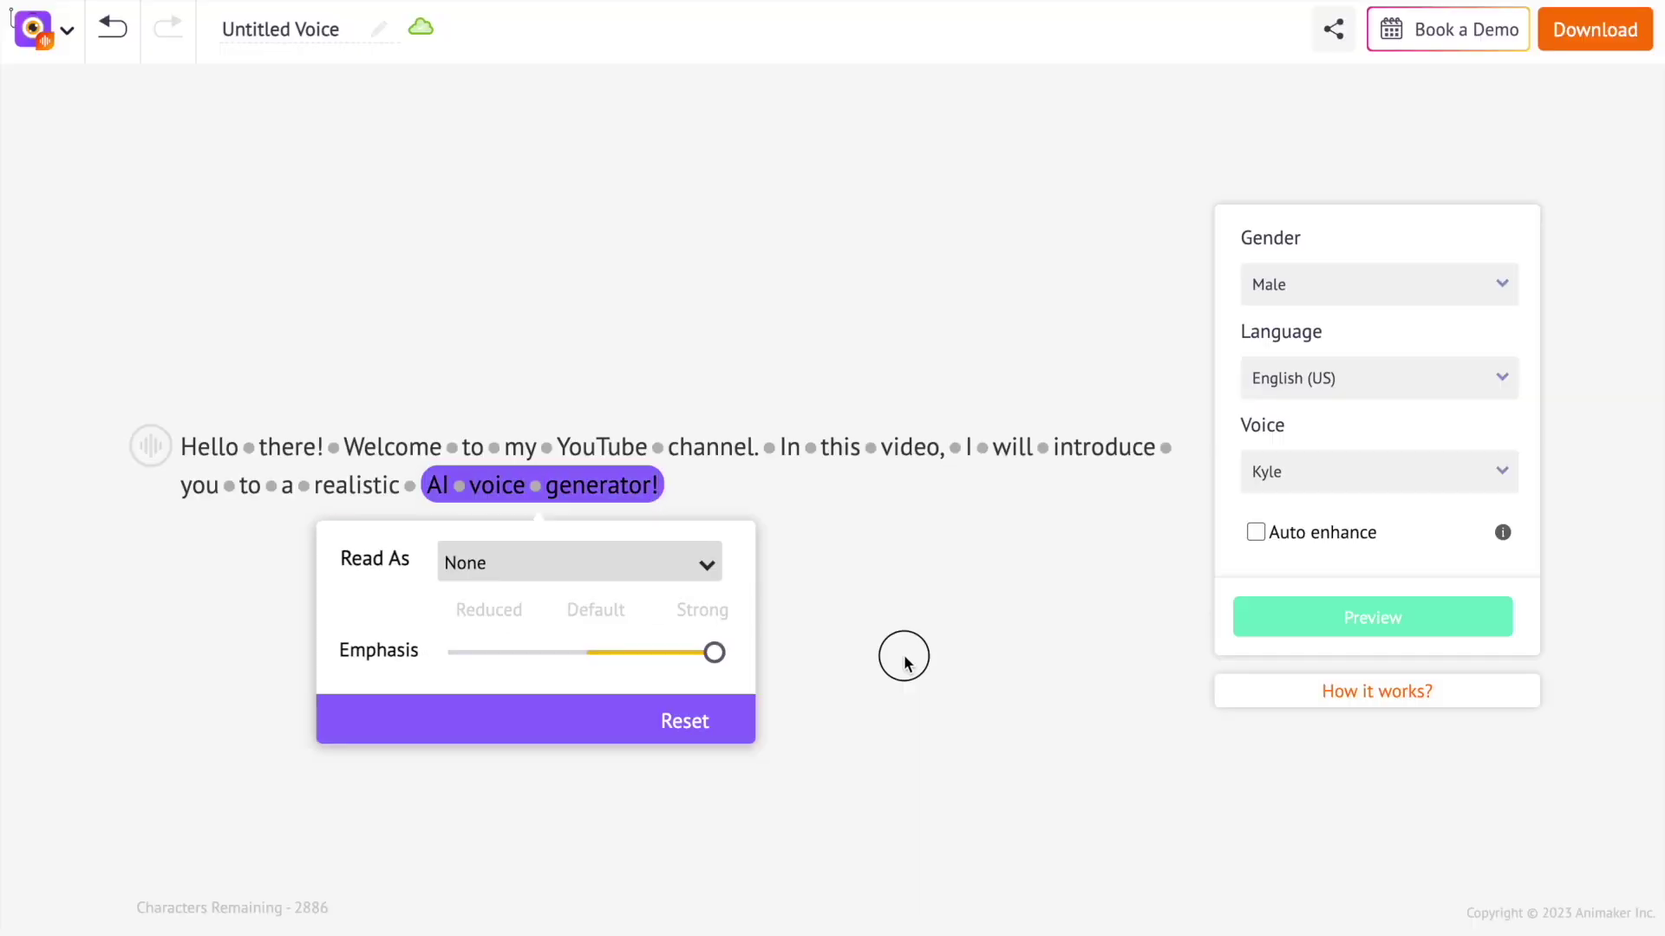
left_click(1200, 693)
left_click(1326, 621)
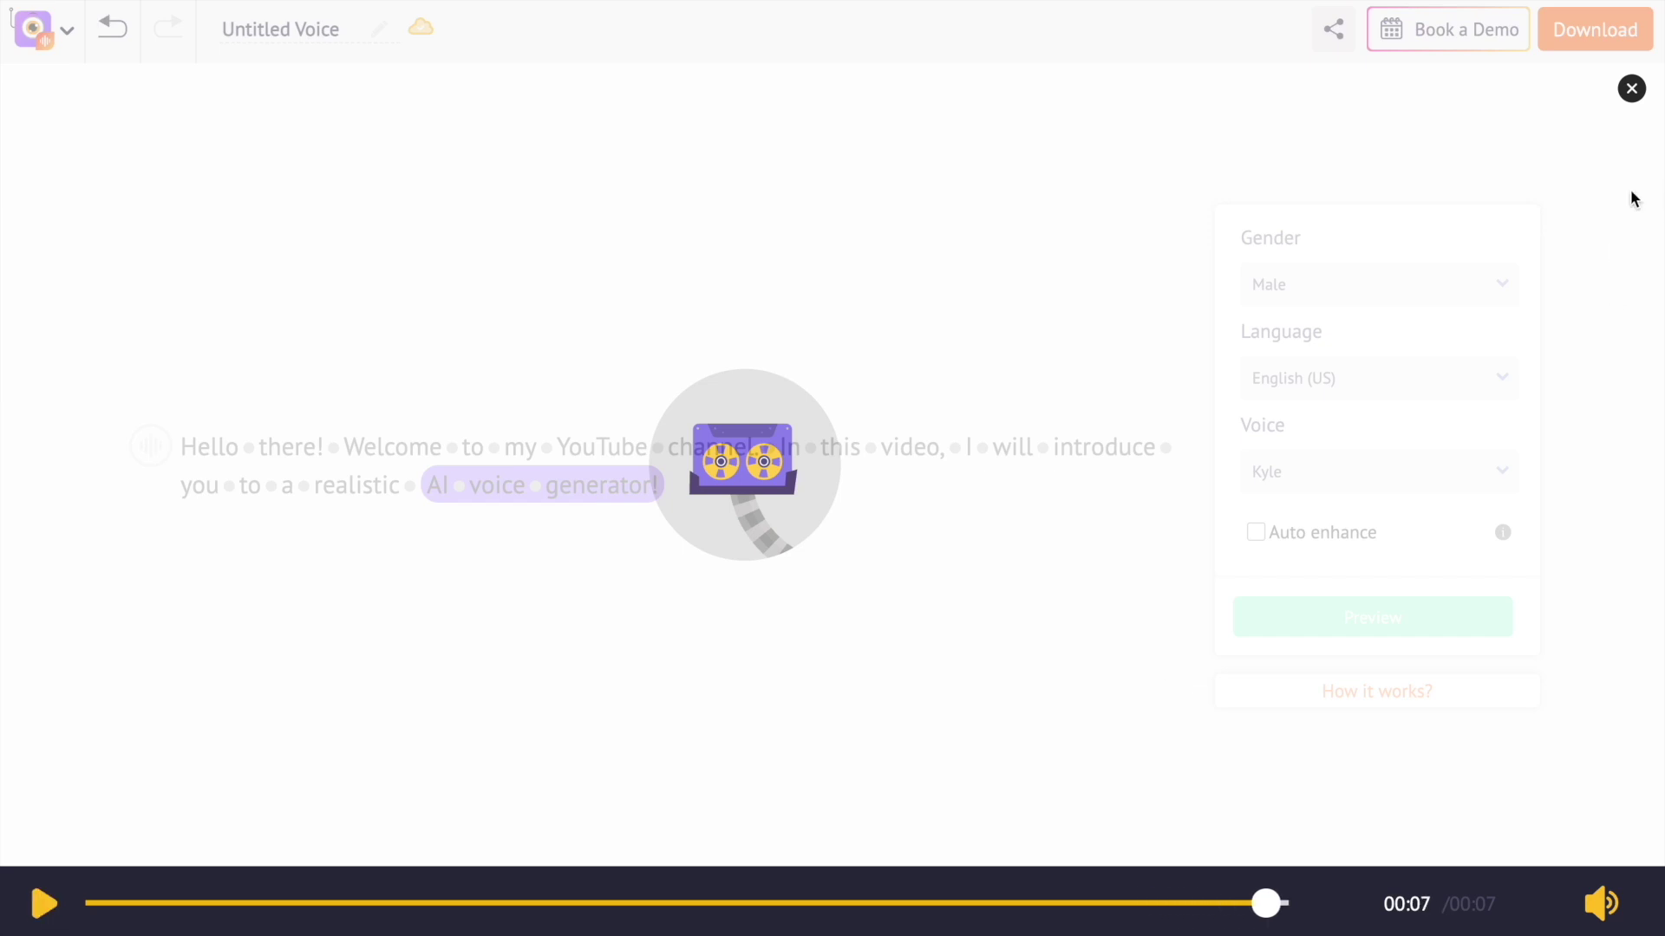
left_click(1632, 90)
Set the word 'AI' to read as Alphabet, letter by letter, and preview the voiceover.
left_click(421, 485)
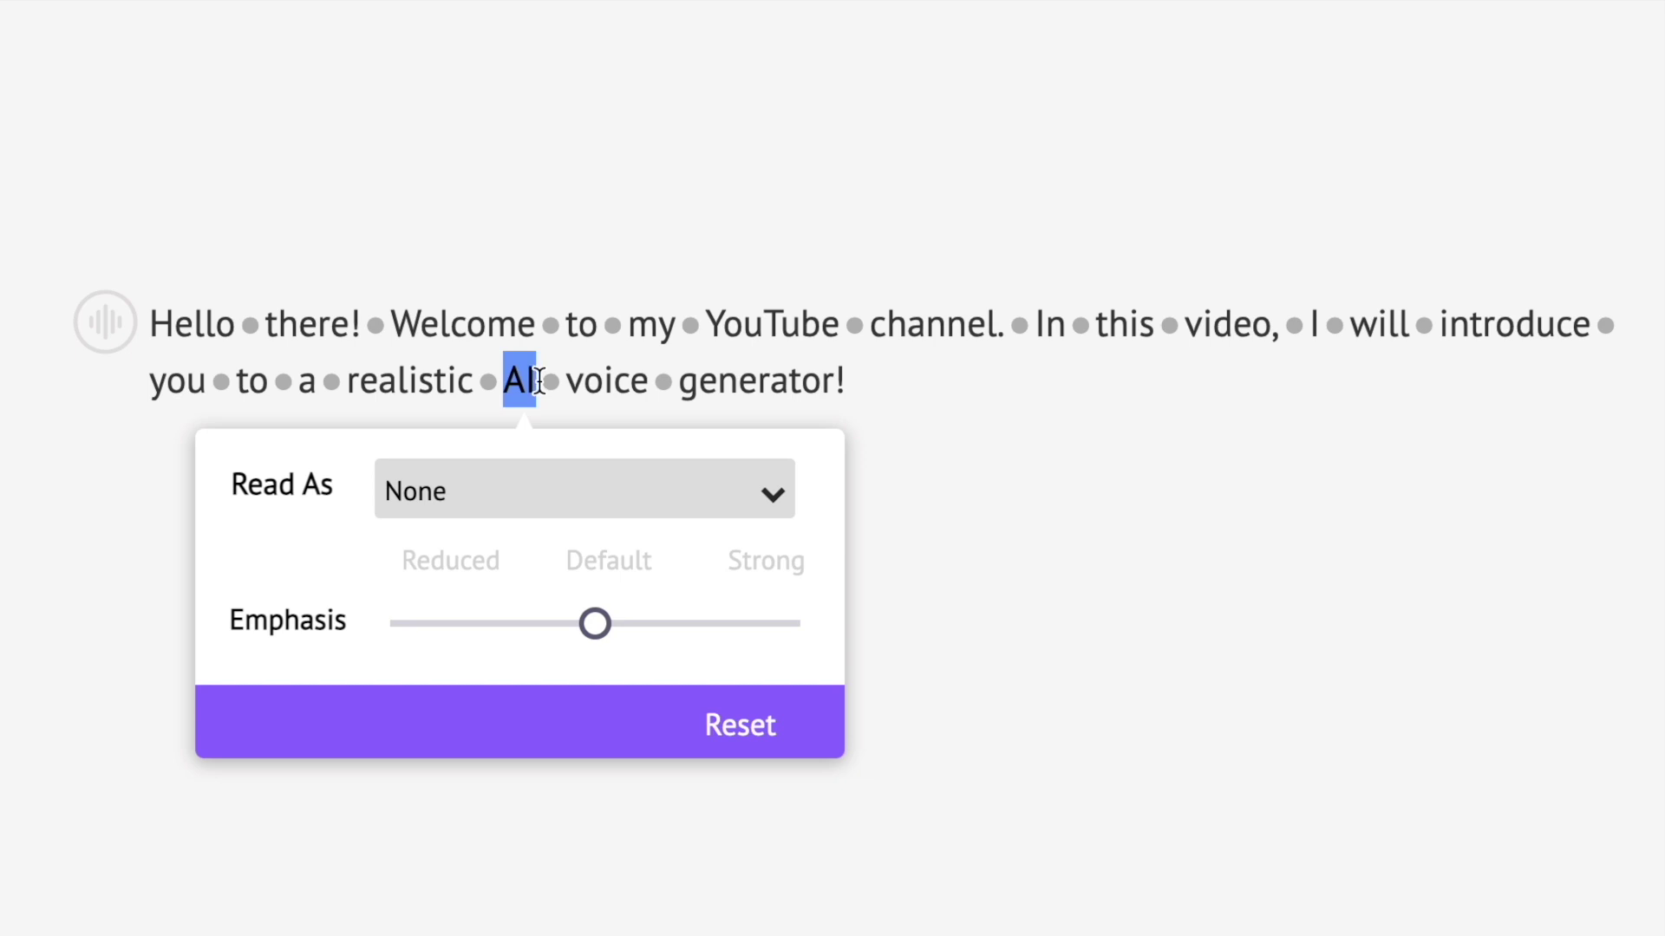
left_click(639, 500)
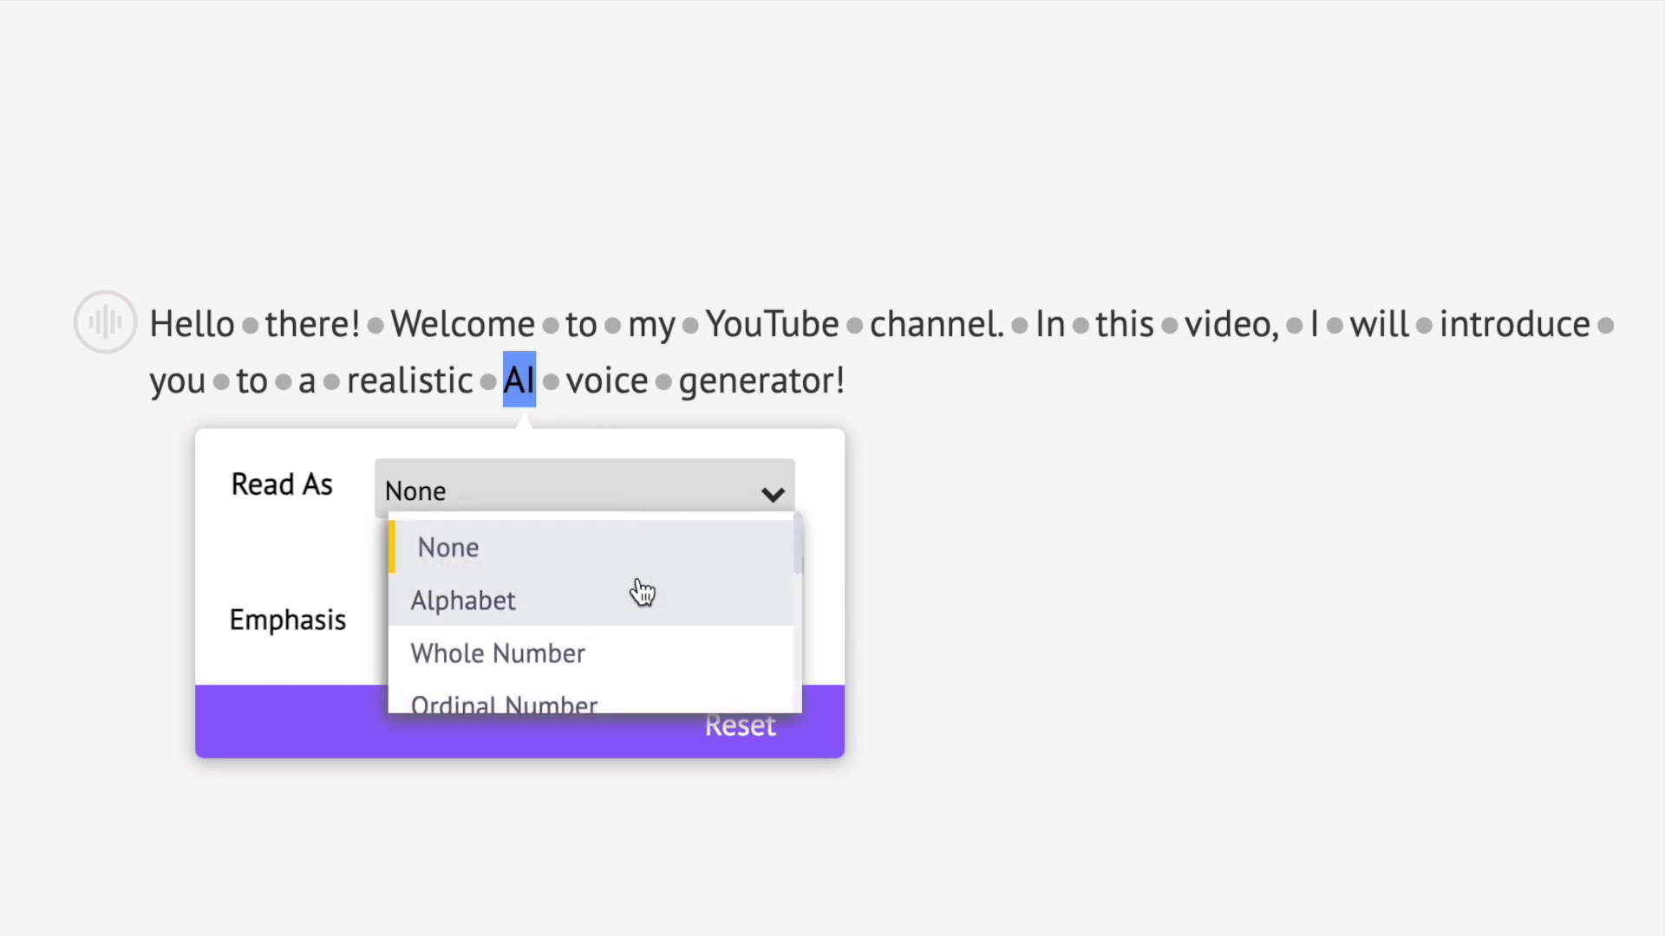
scroll(637, 688, "down", 5)
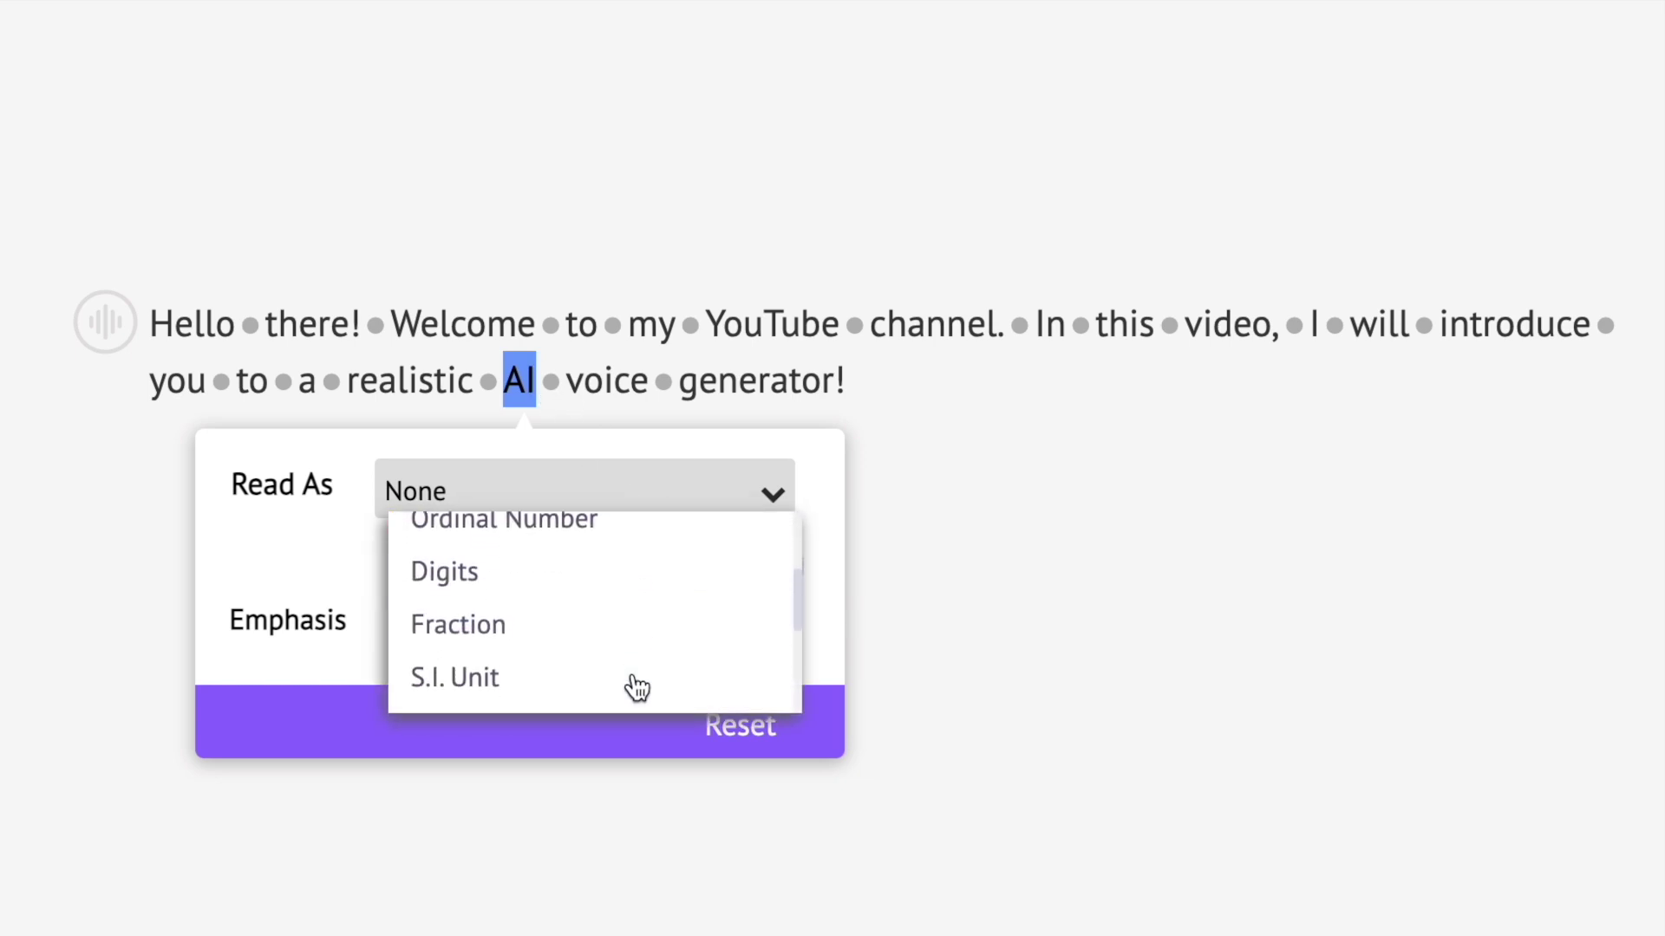
scroll(637, 688, "up", 6)
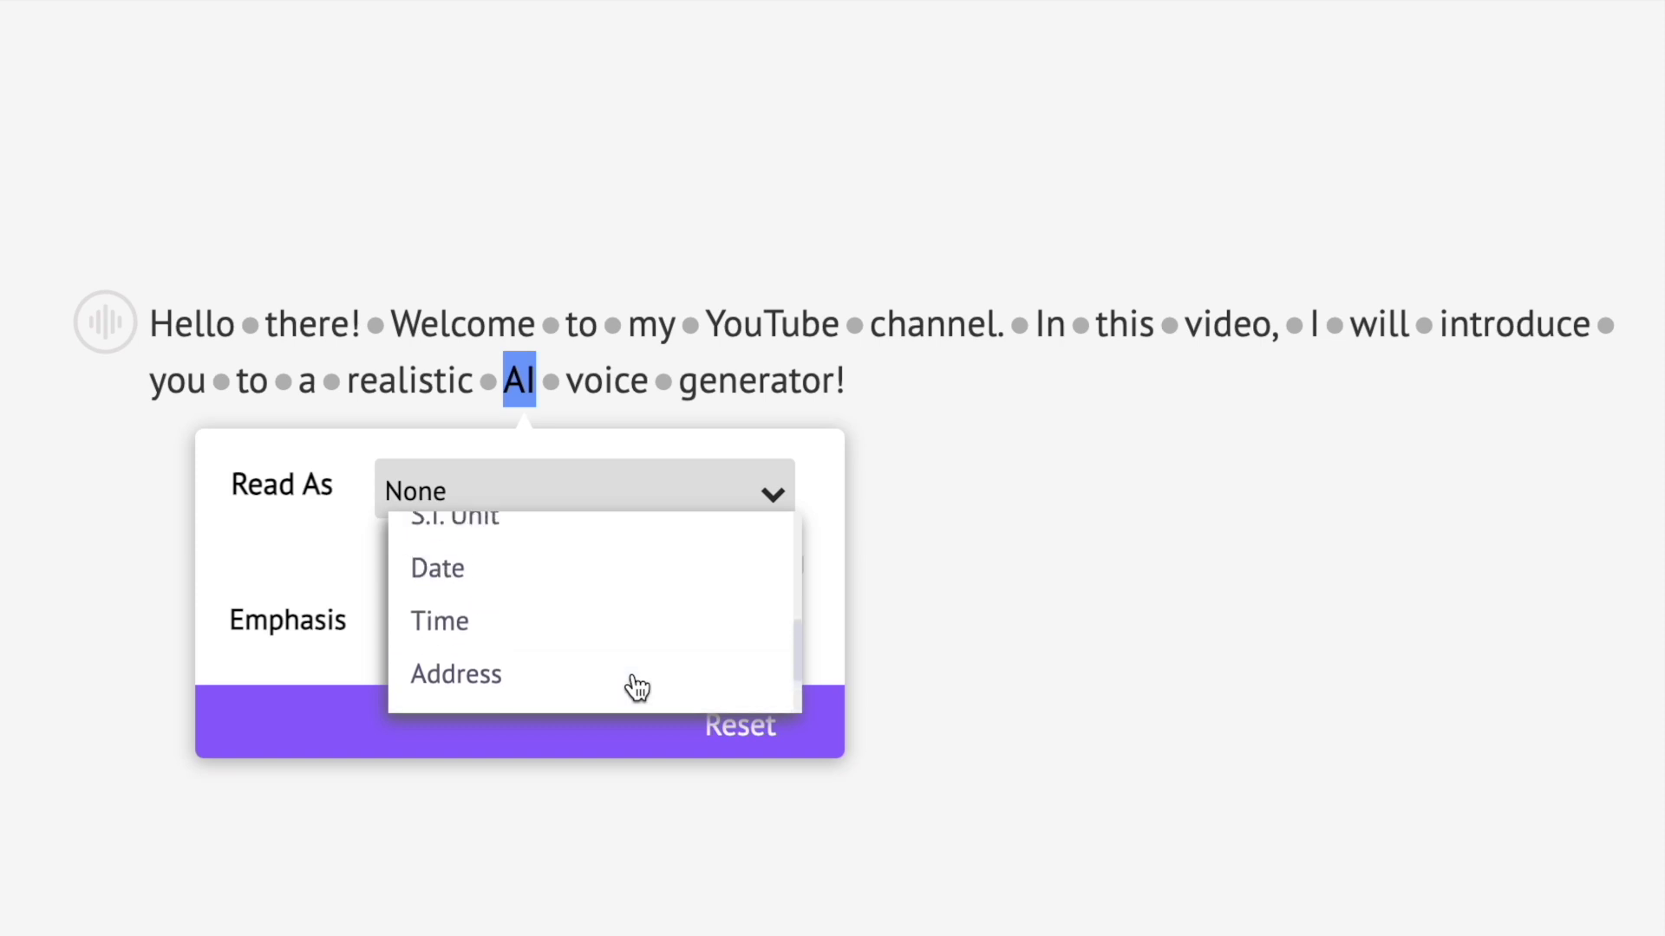
left_click(620, 591)
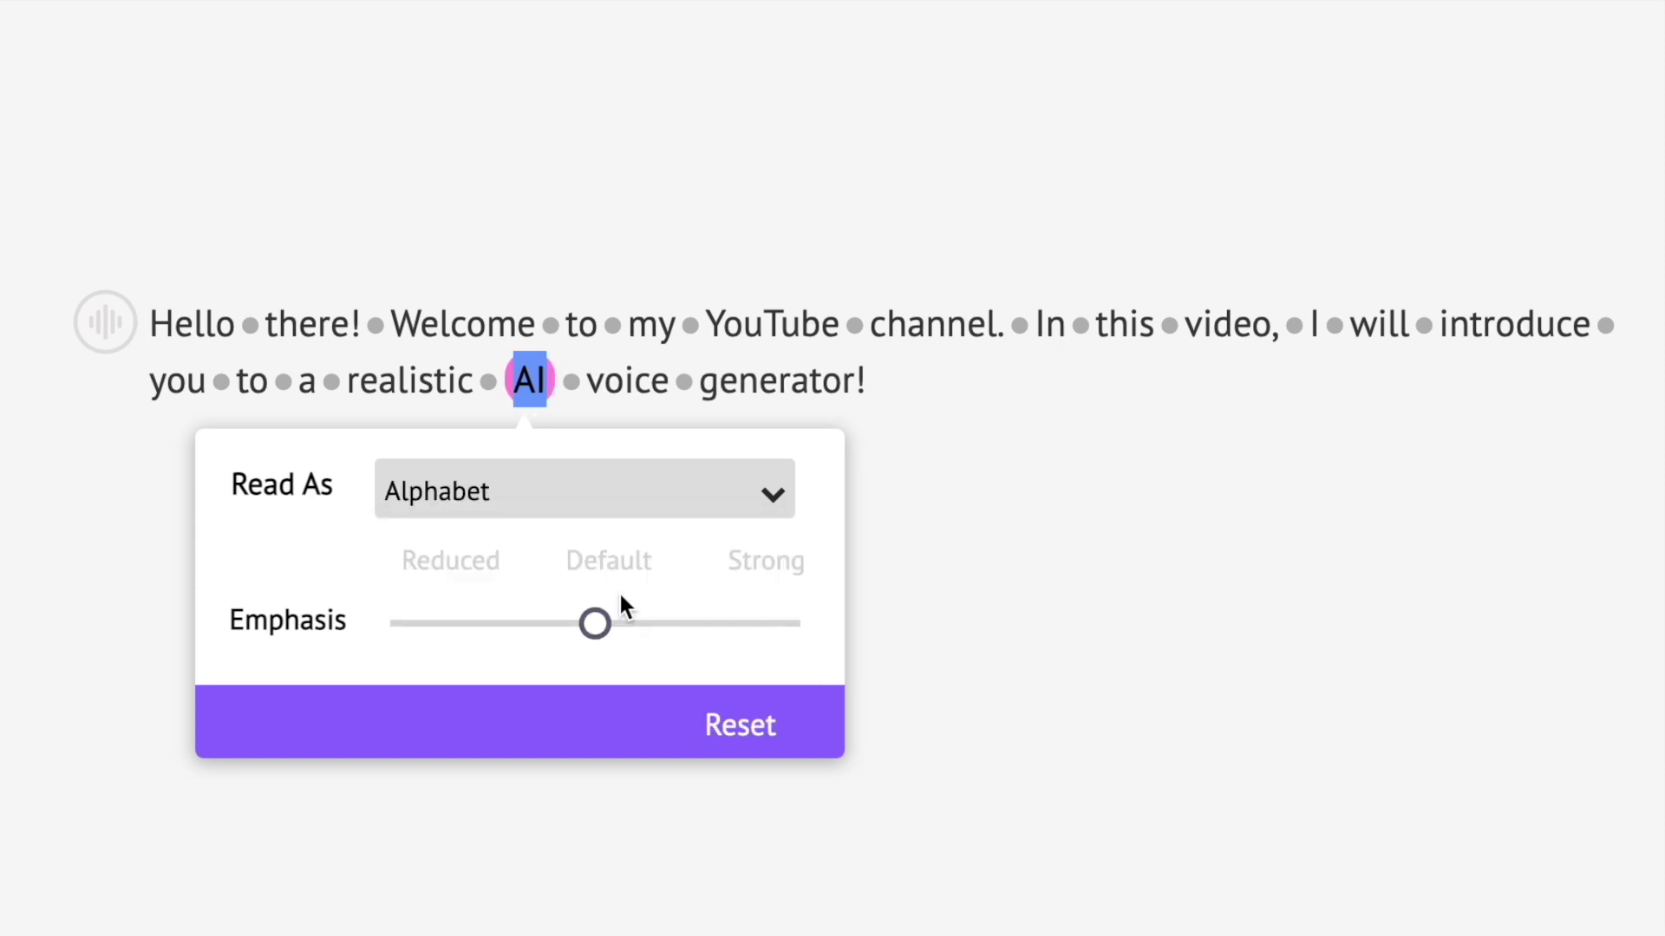
left_click(987, 581)
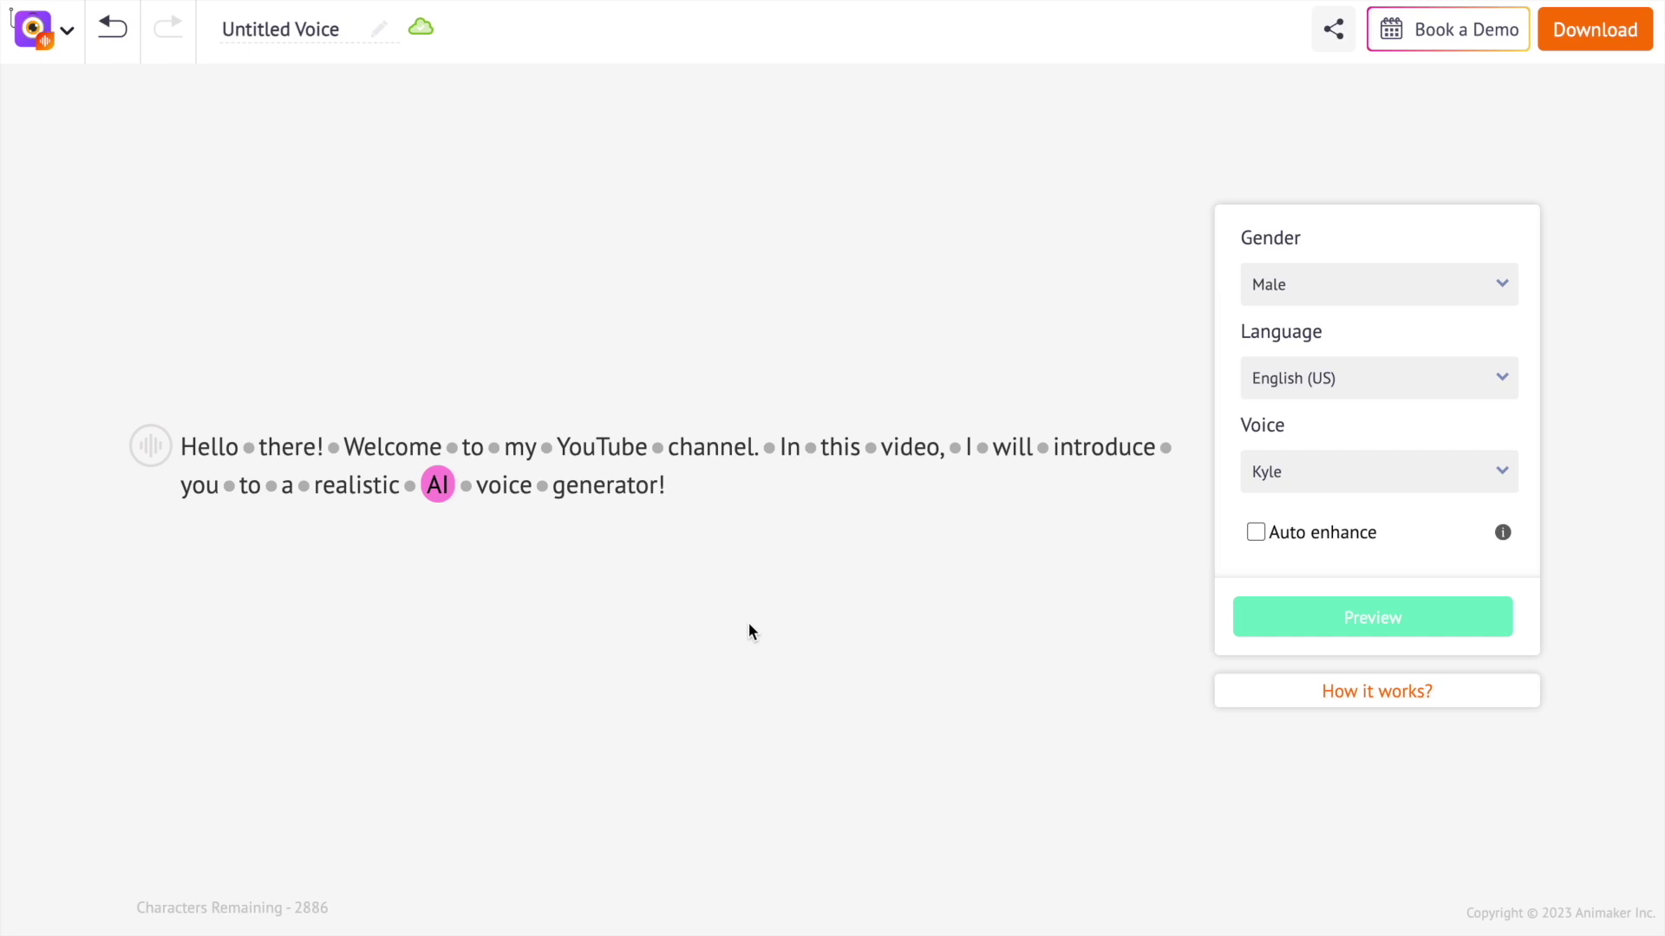
left_click(1467, 624)
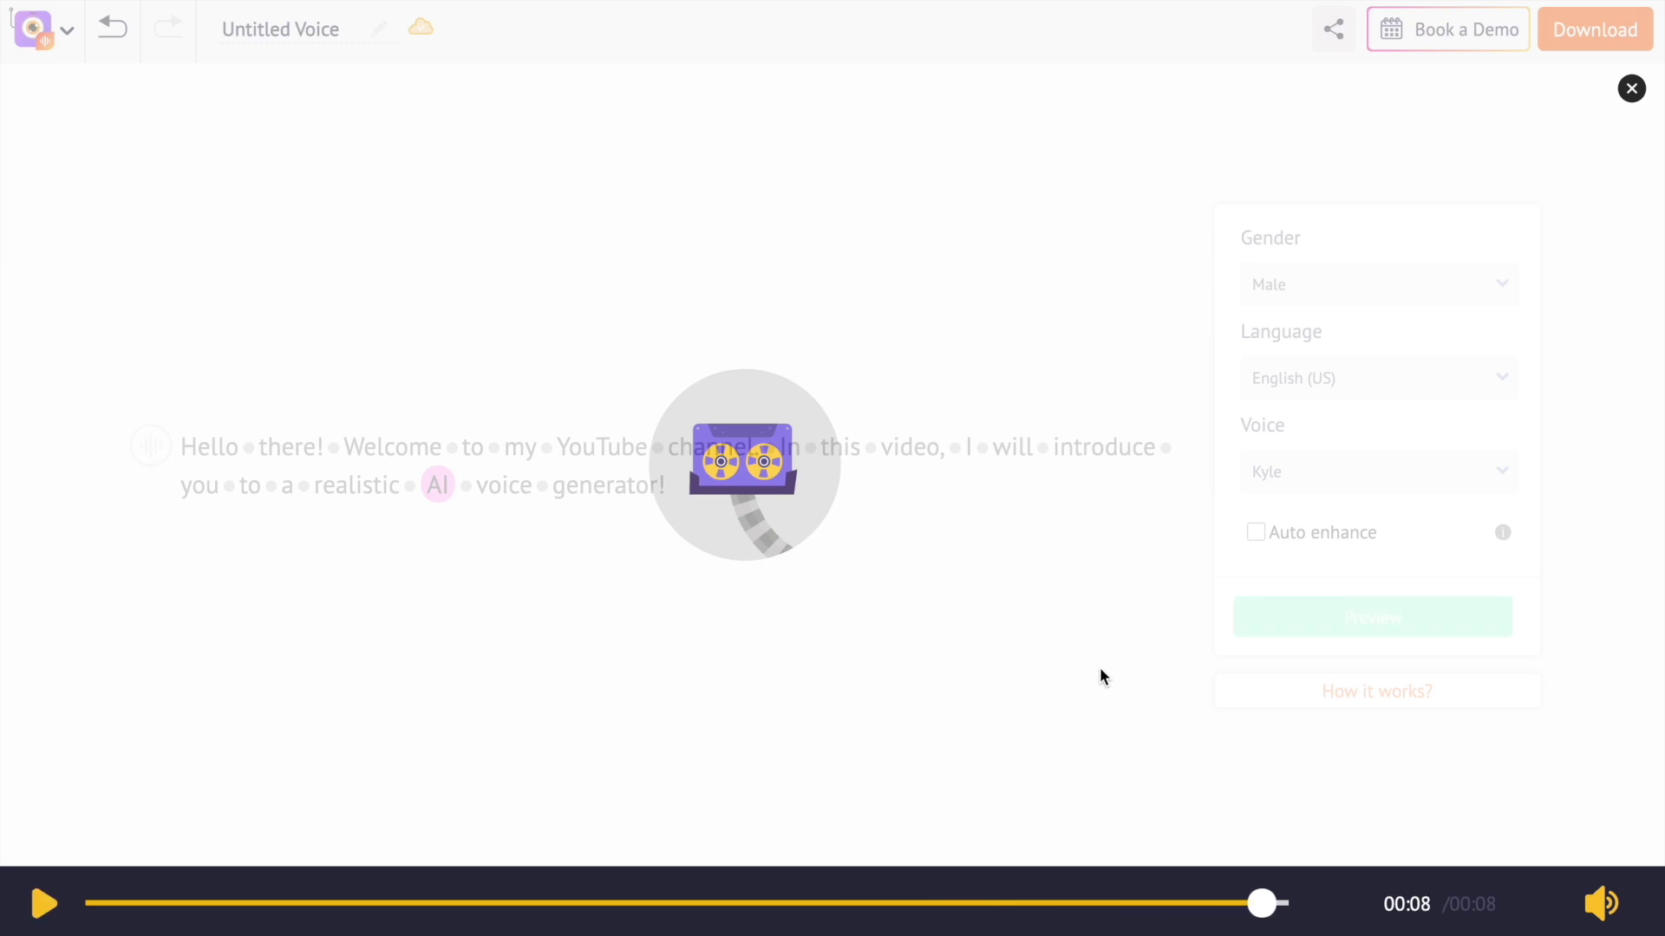
Reset the letter-by-letter reading of 'AI', enable Auto enhance, and play the 7-second Kyle preview.
left_click(1632, 90)
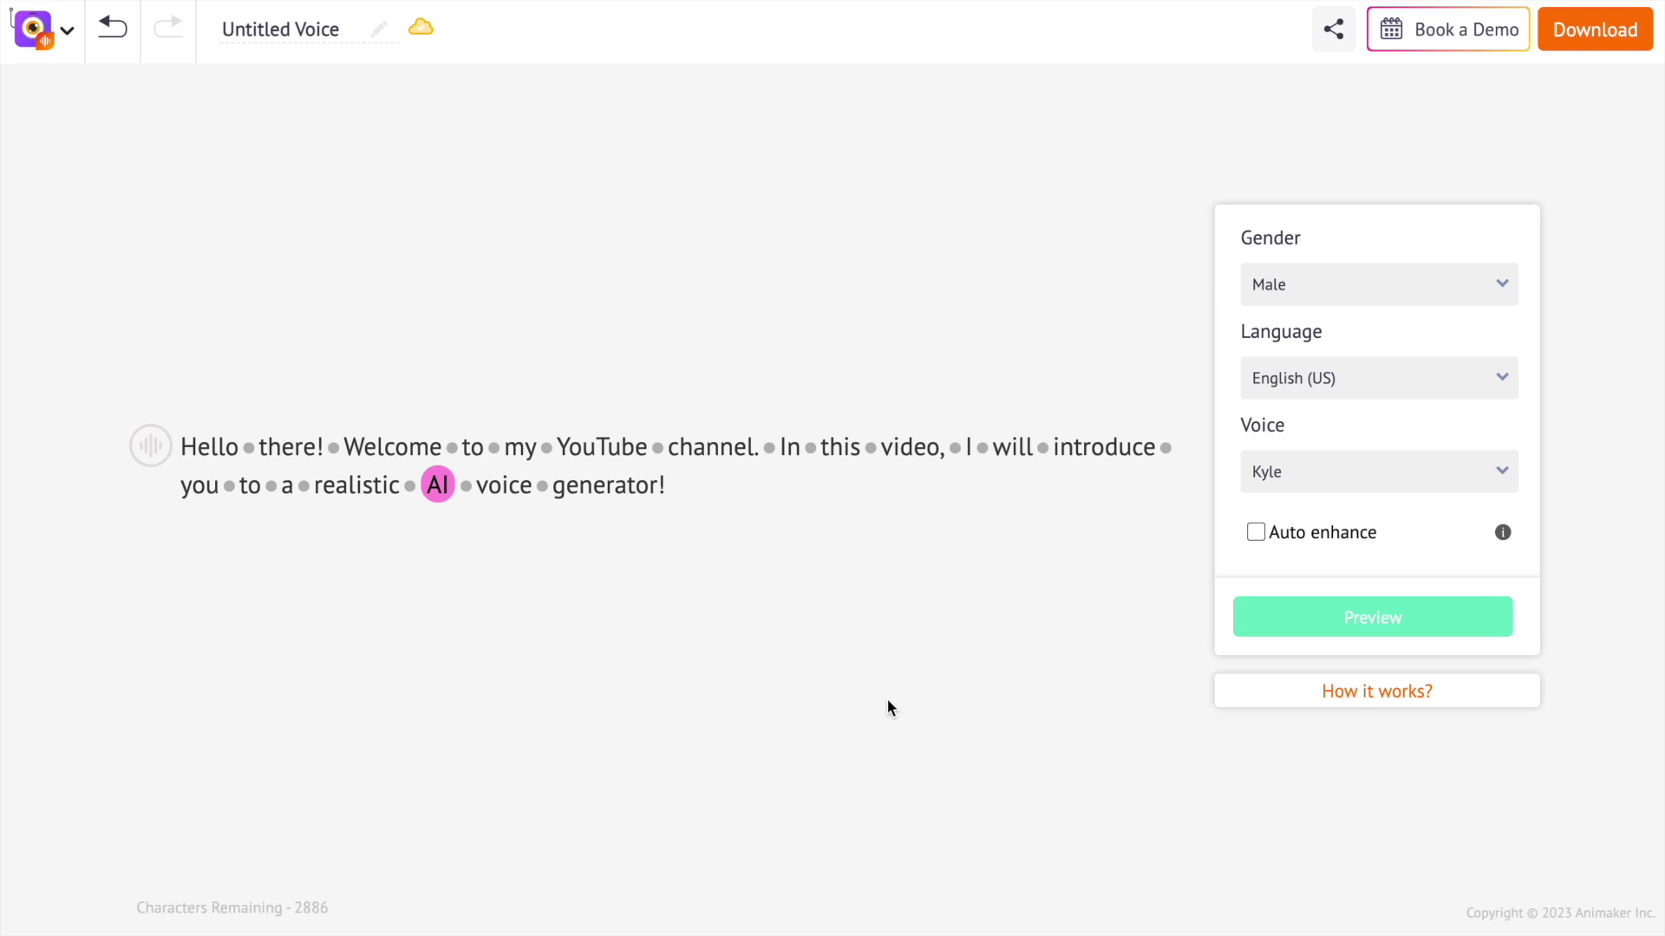
double_click(434, 491)
left_click(579, 729)
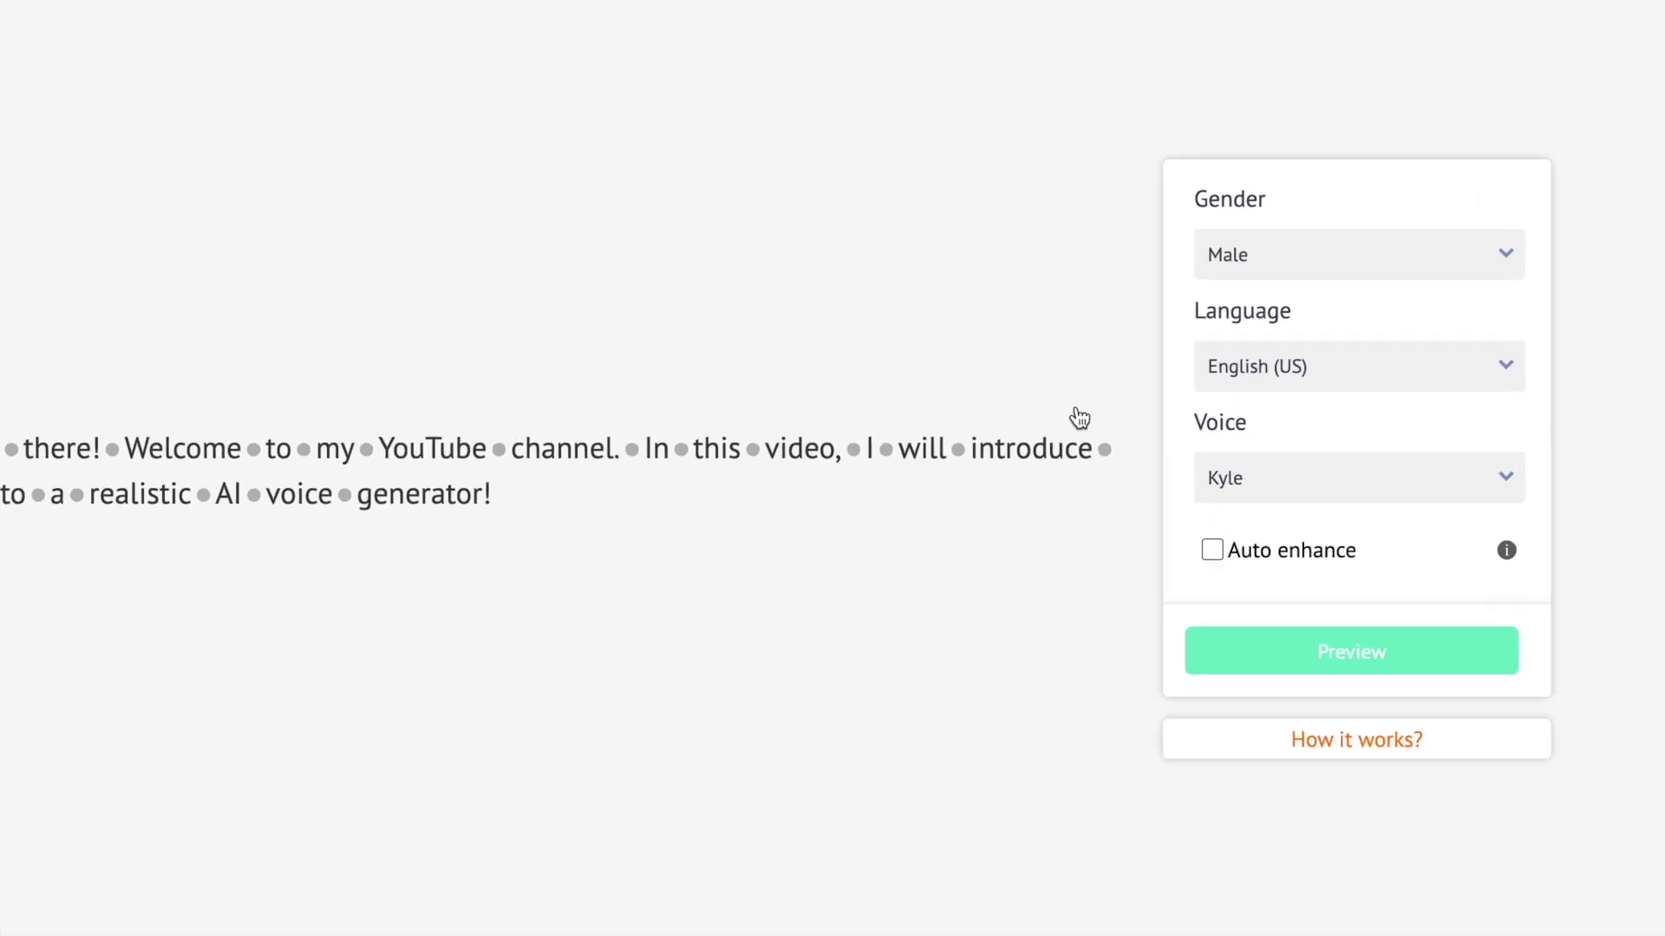
left_click(1178, 565)
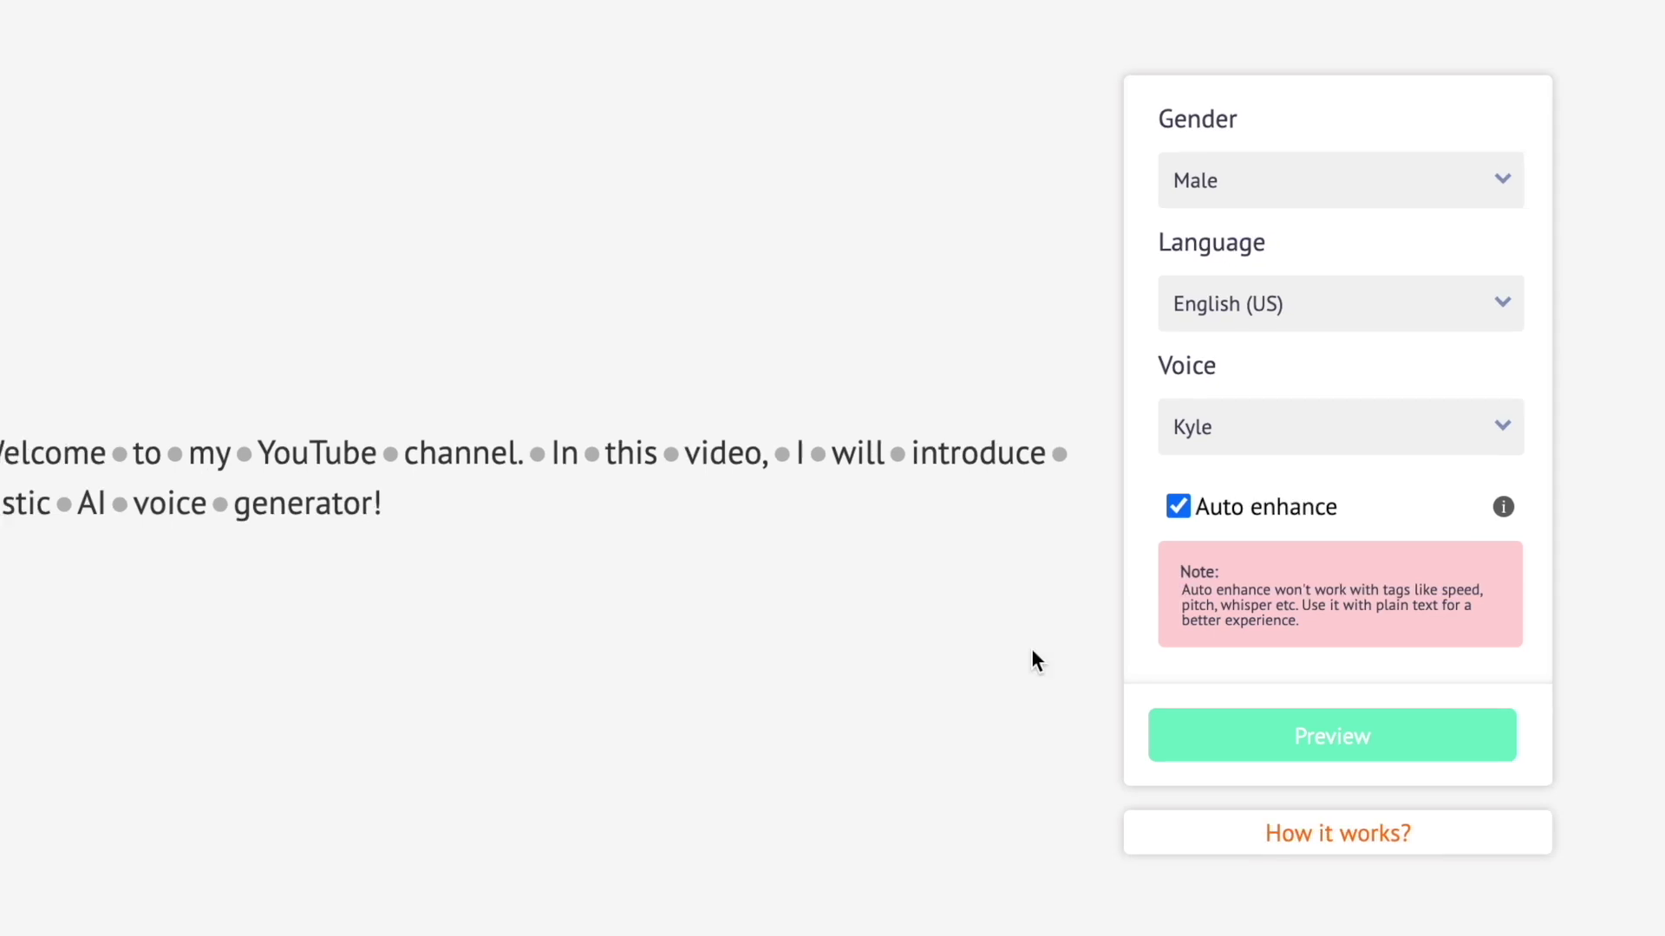
left_click(1194, 738)
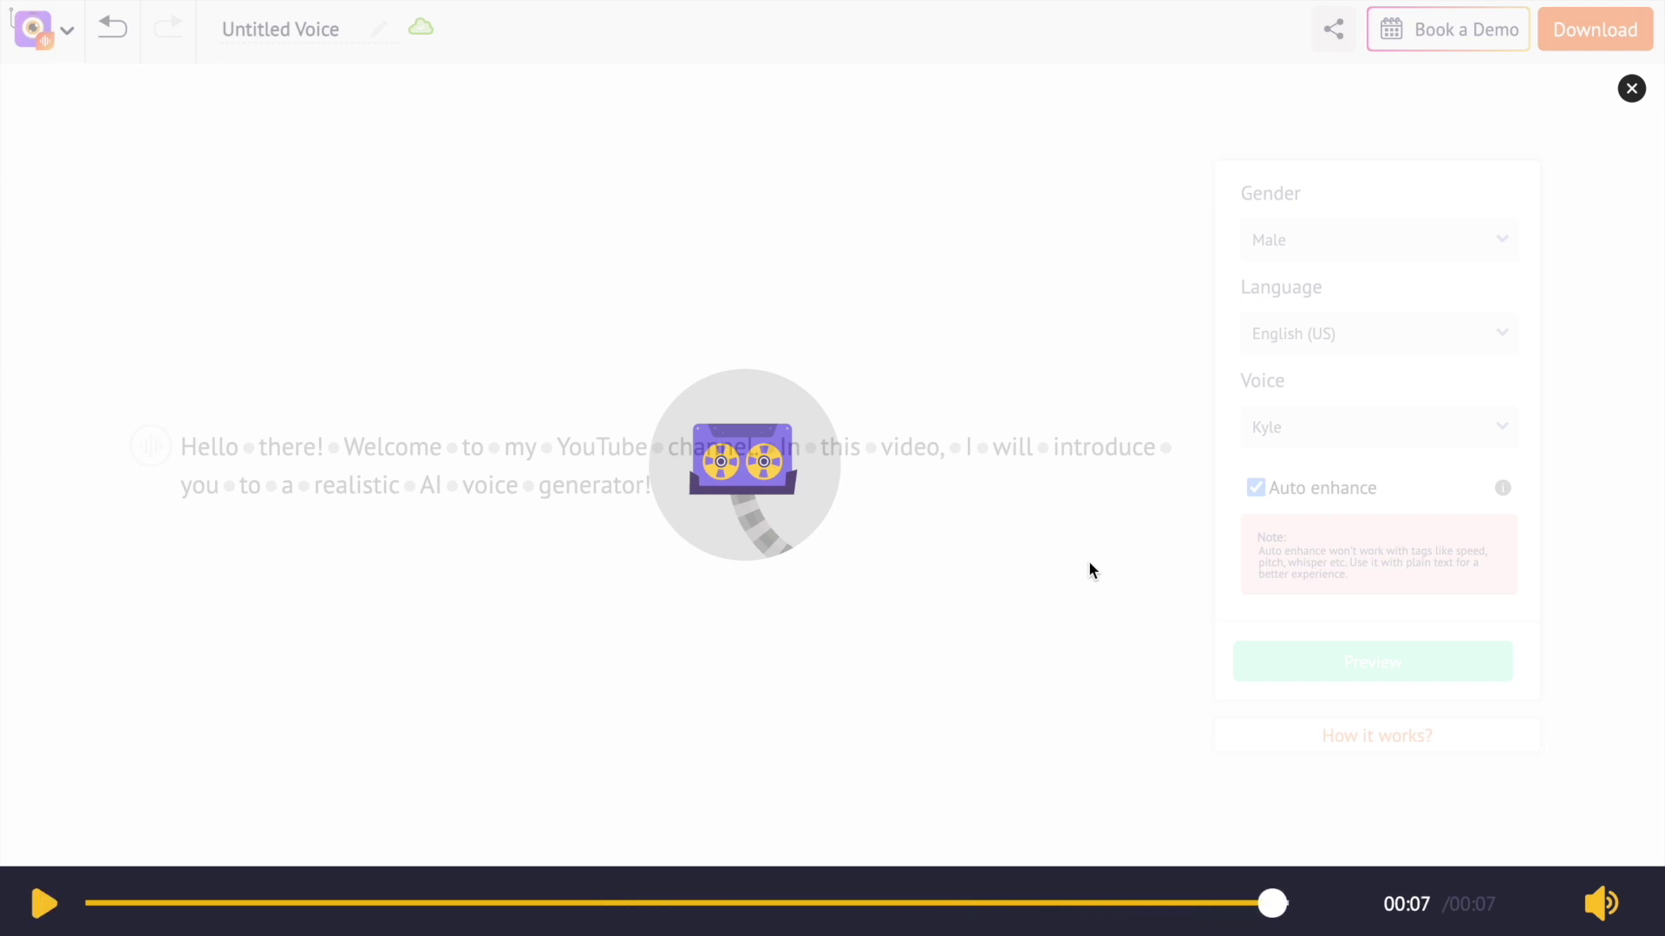
Share the voiceover by sending an invitation to a suggested contact's e-mail.
left_click(1629, 92)
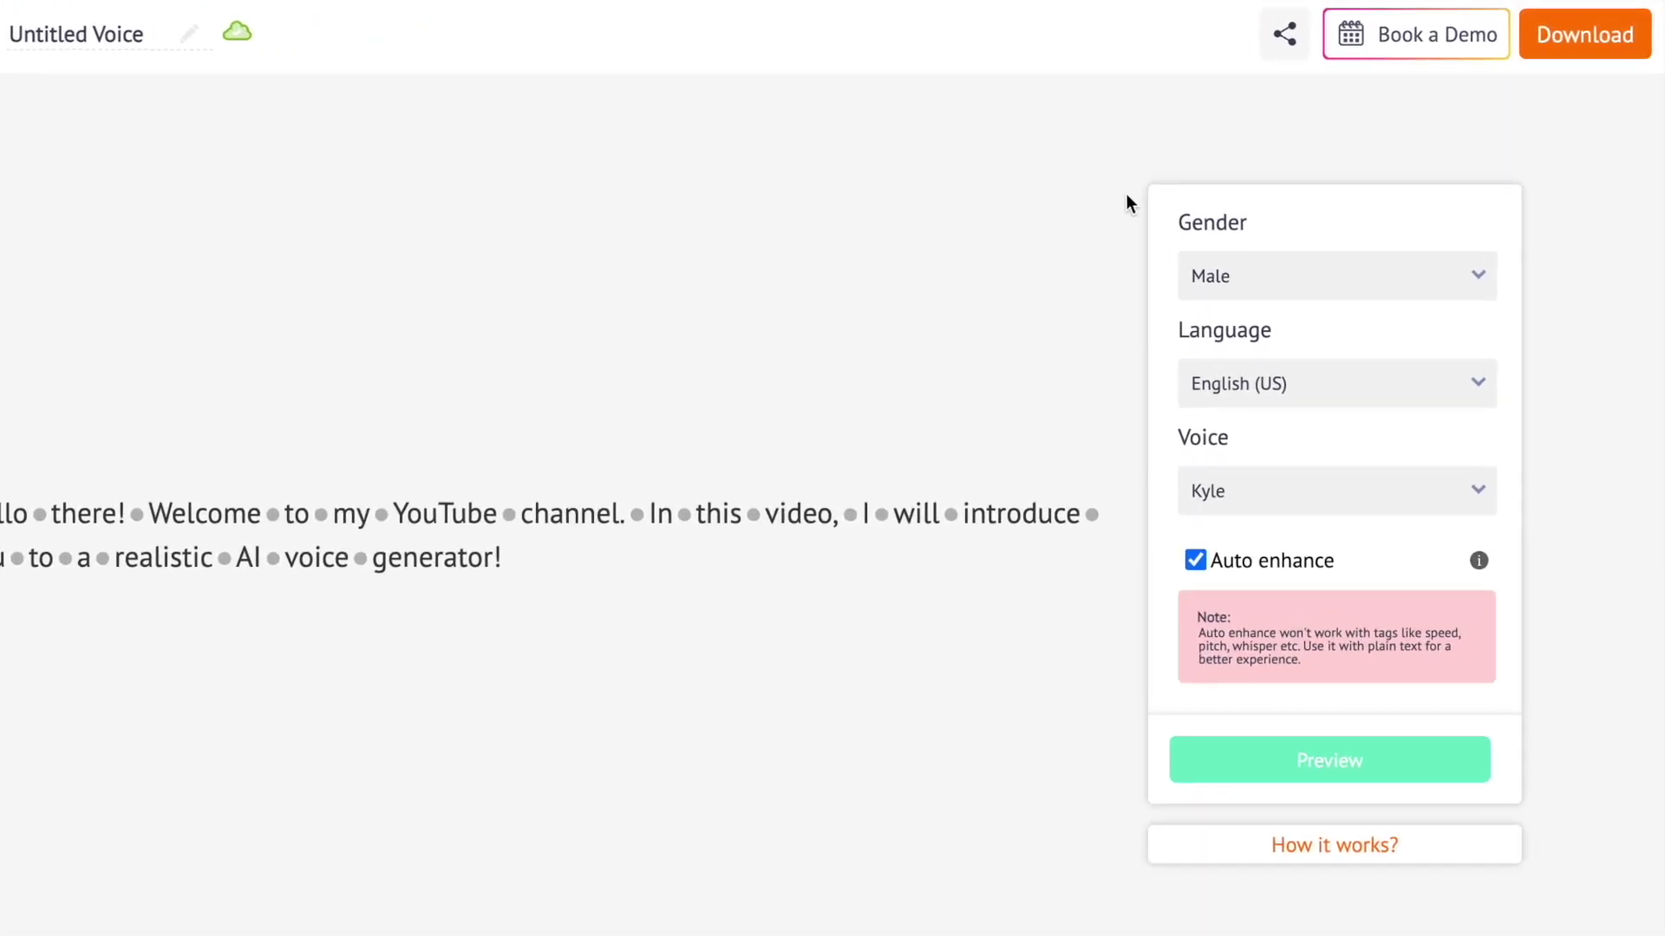
left_click(1285, 34)
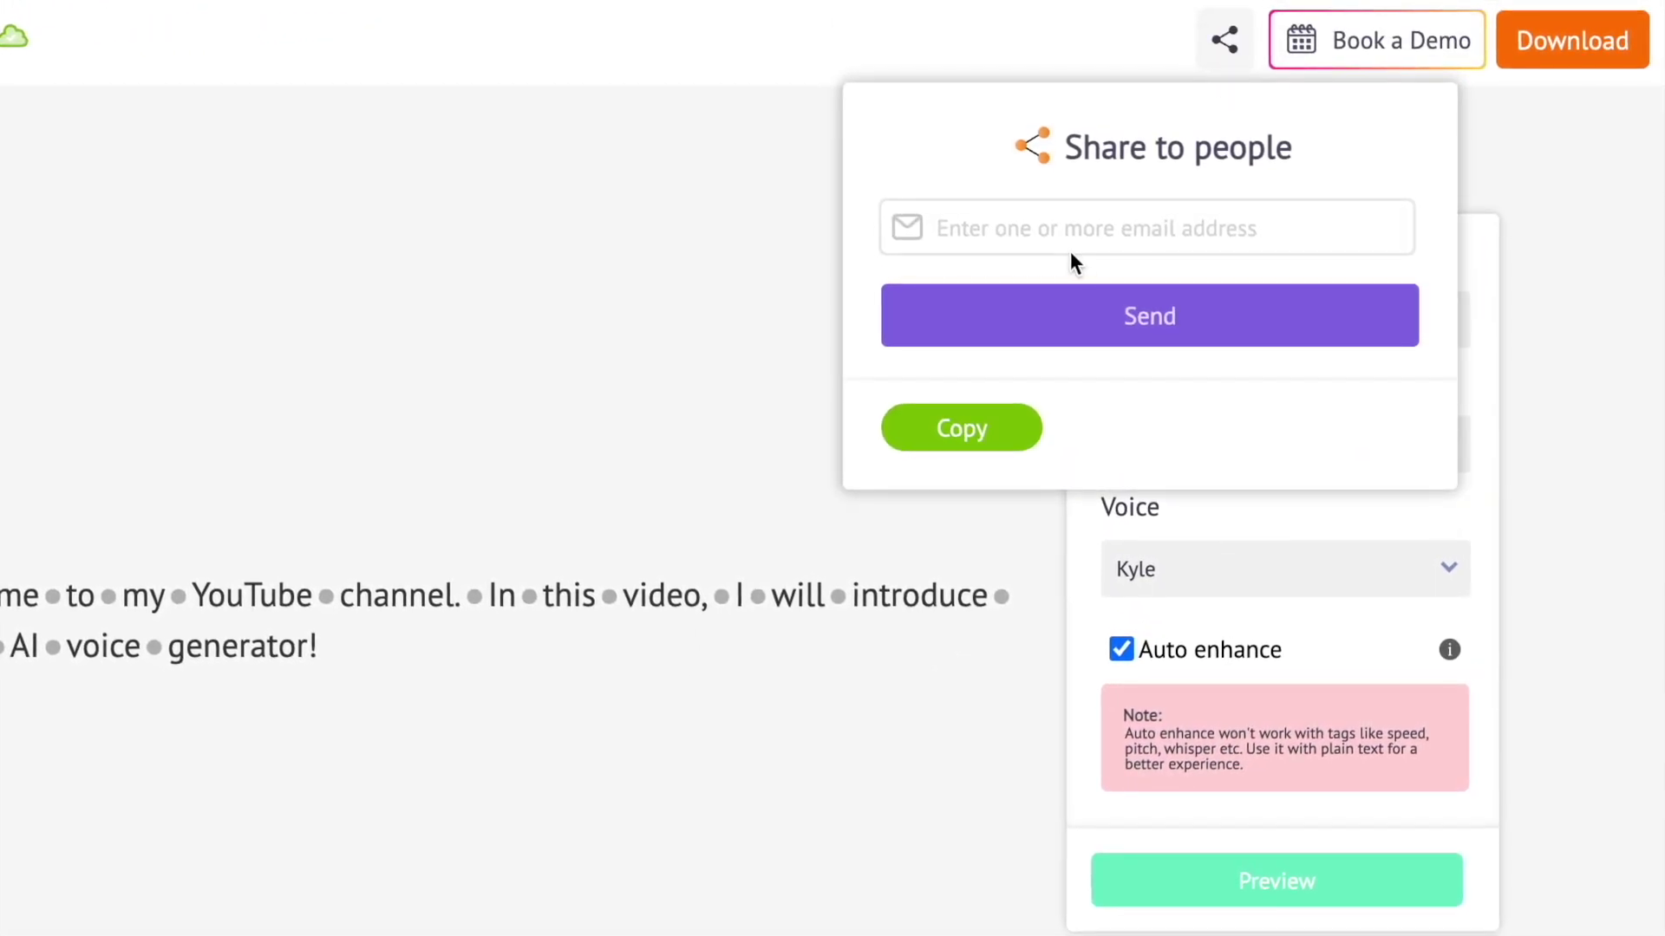
left_click(1070, 230)
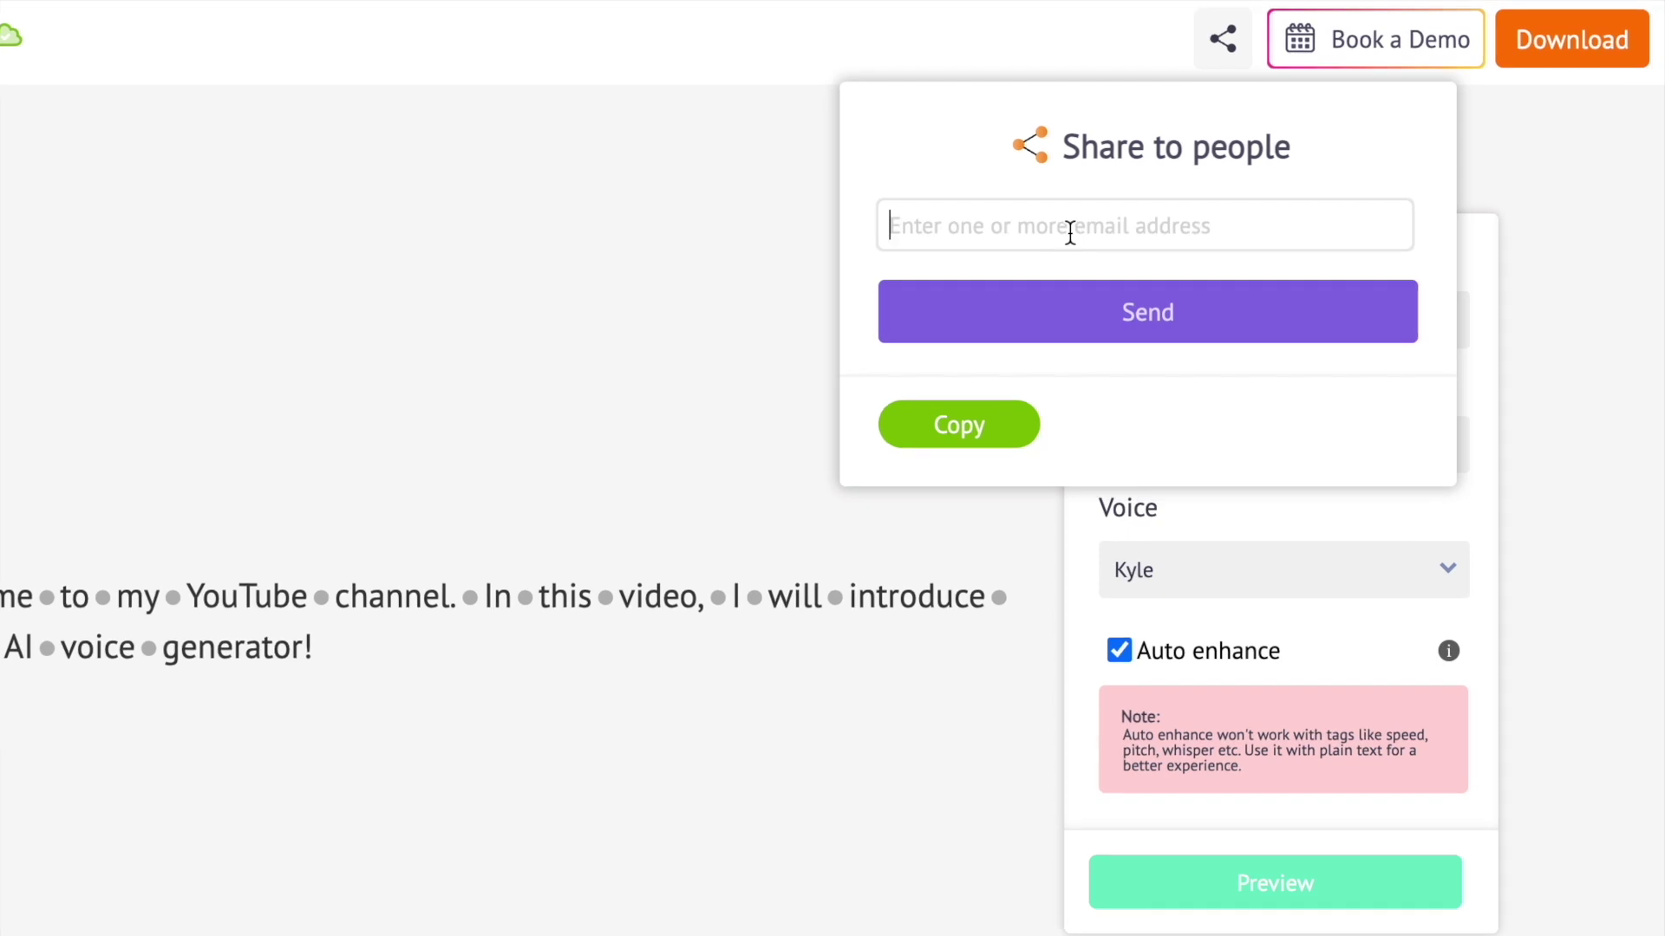
type("ap")
left_click(1020, 356)
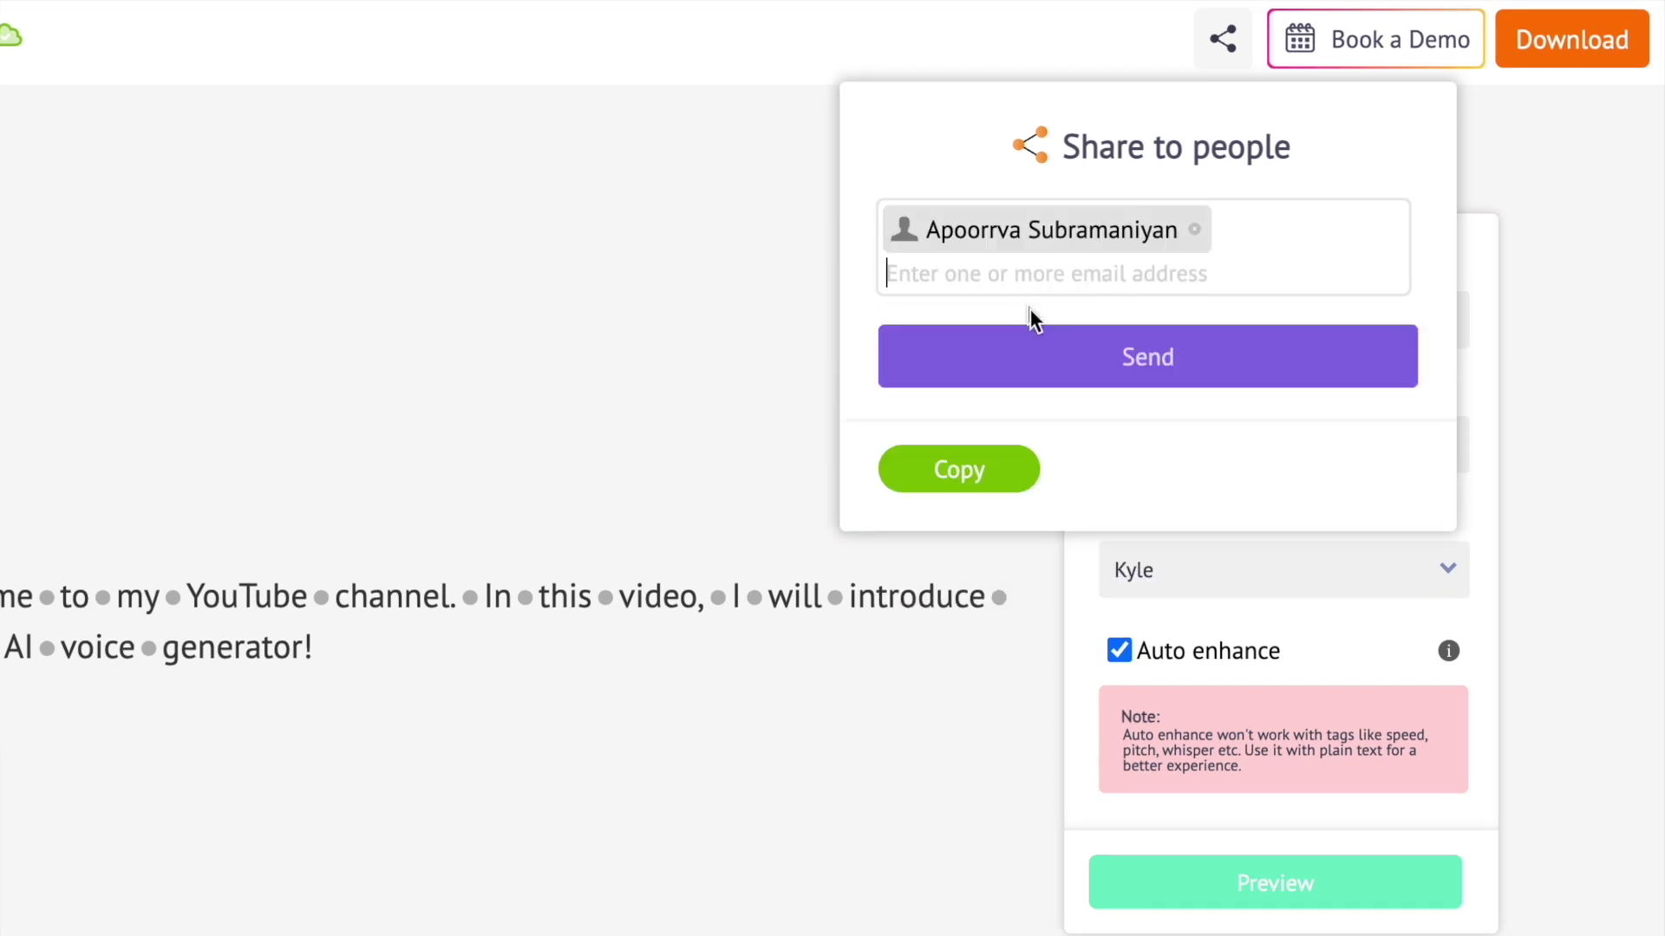
left_click(1073, 357)
Download the voiceover audio as an mp3 file.
left_click(739, 301)
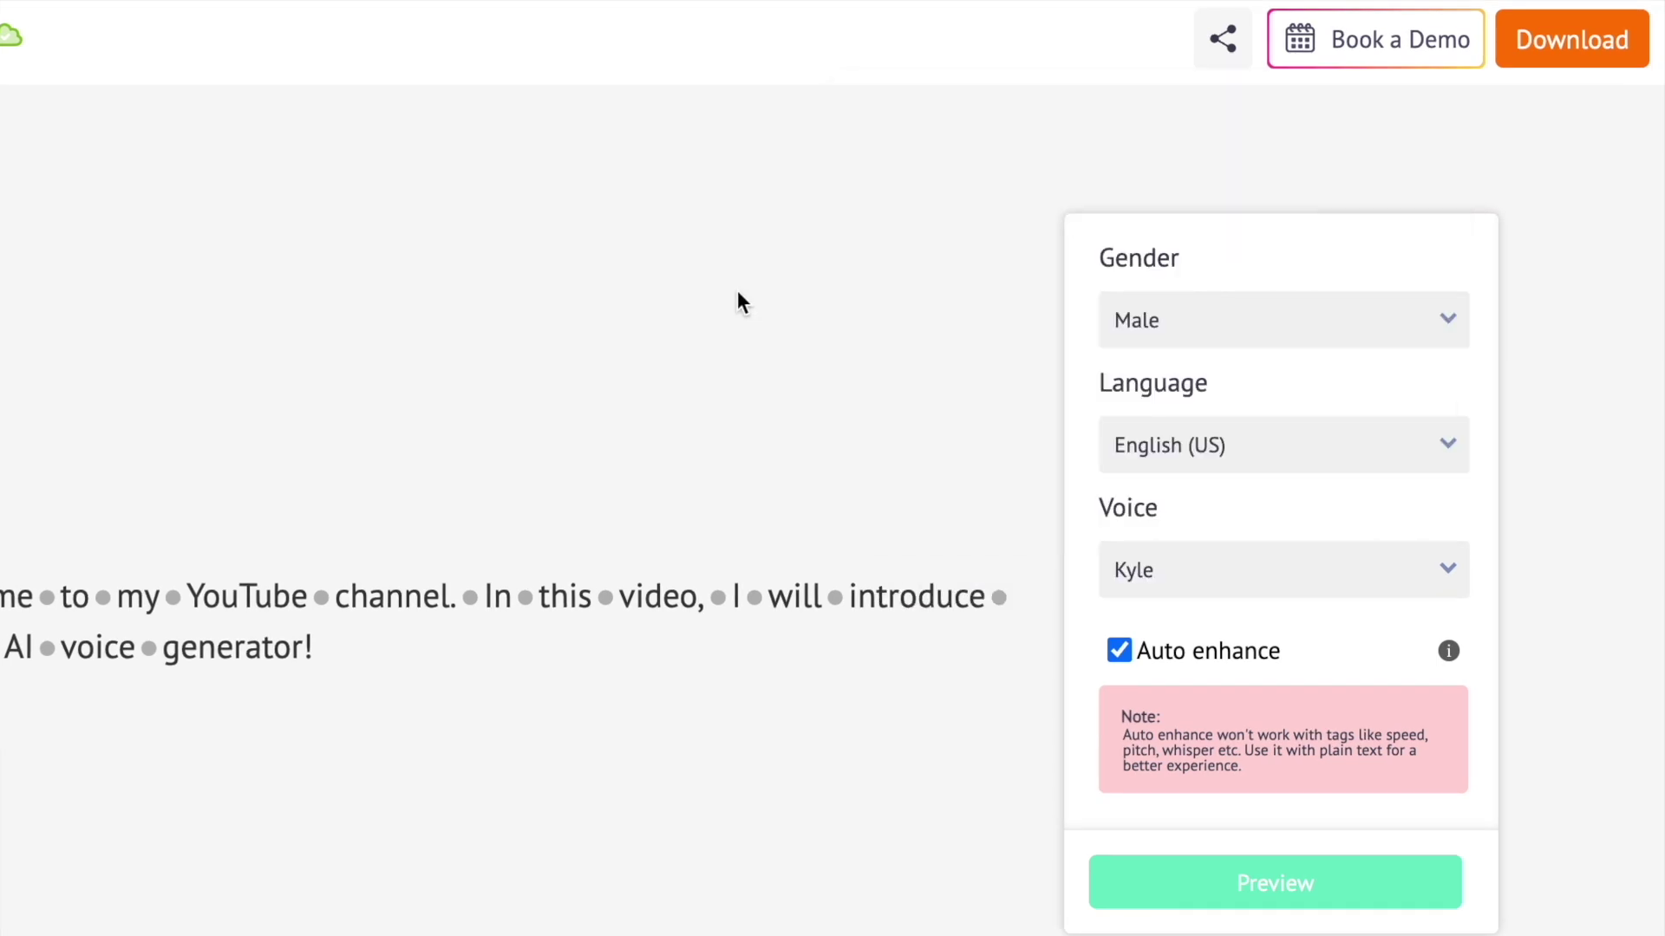
left_click(1605, 41)
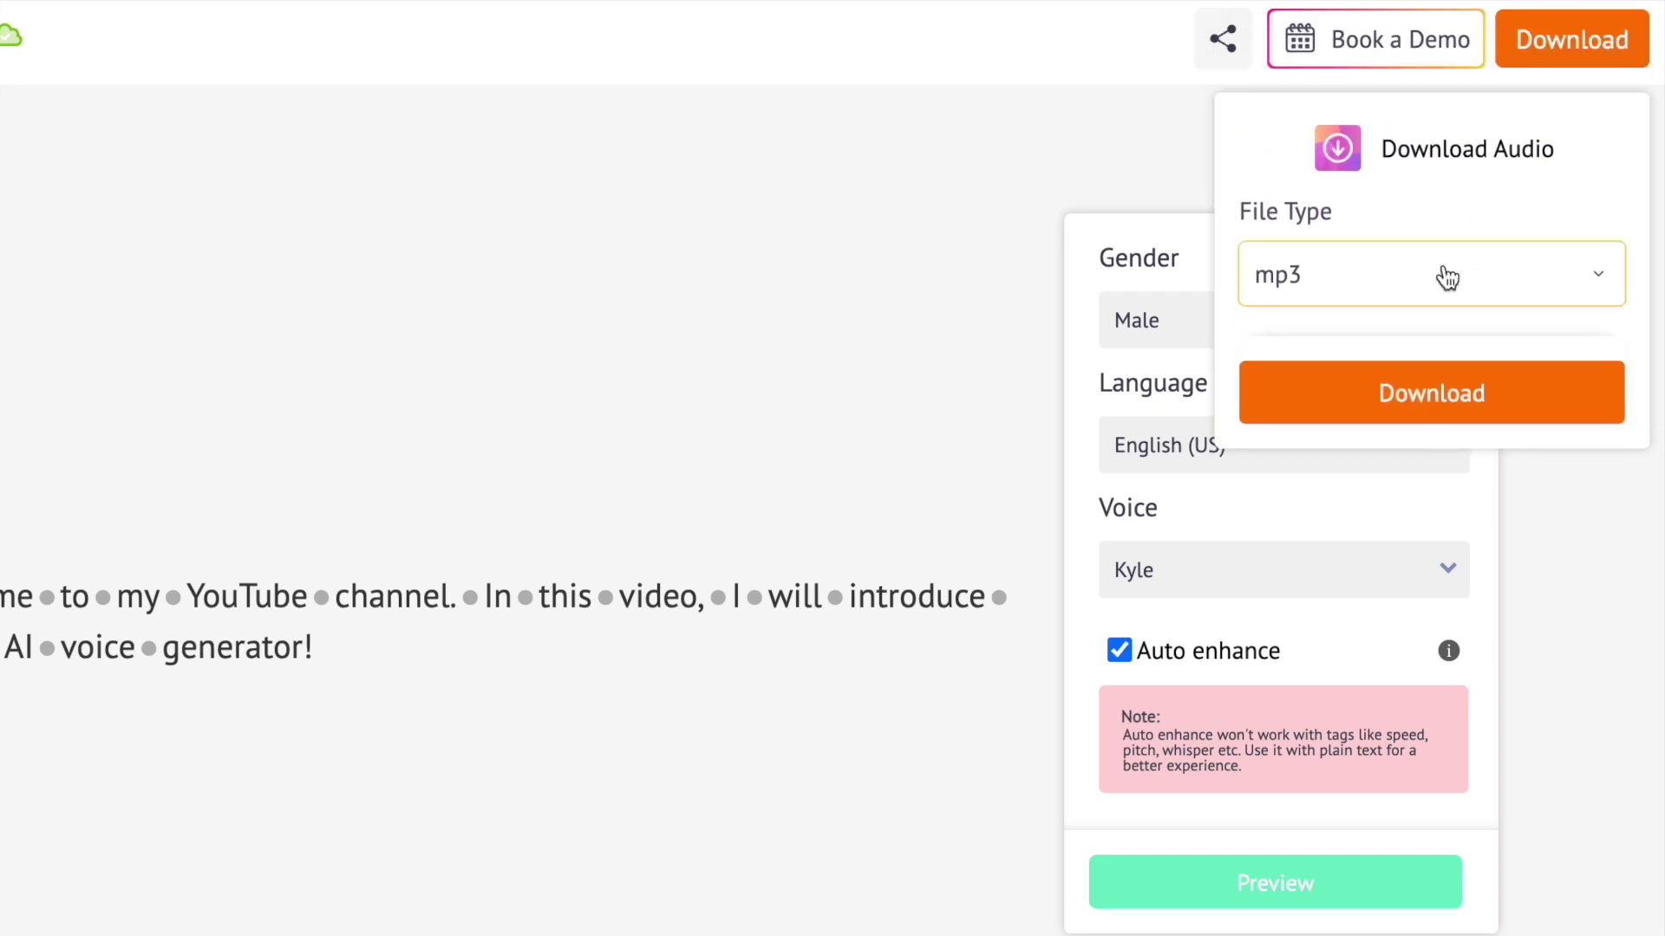
left_click(1422, 392)
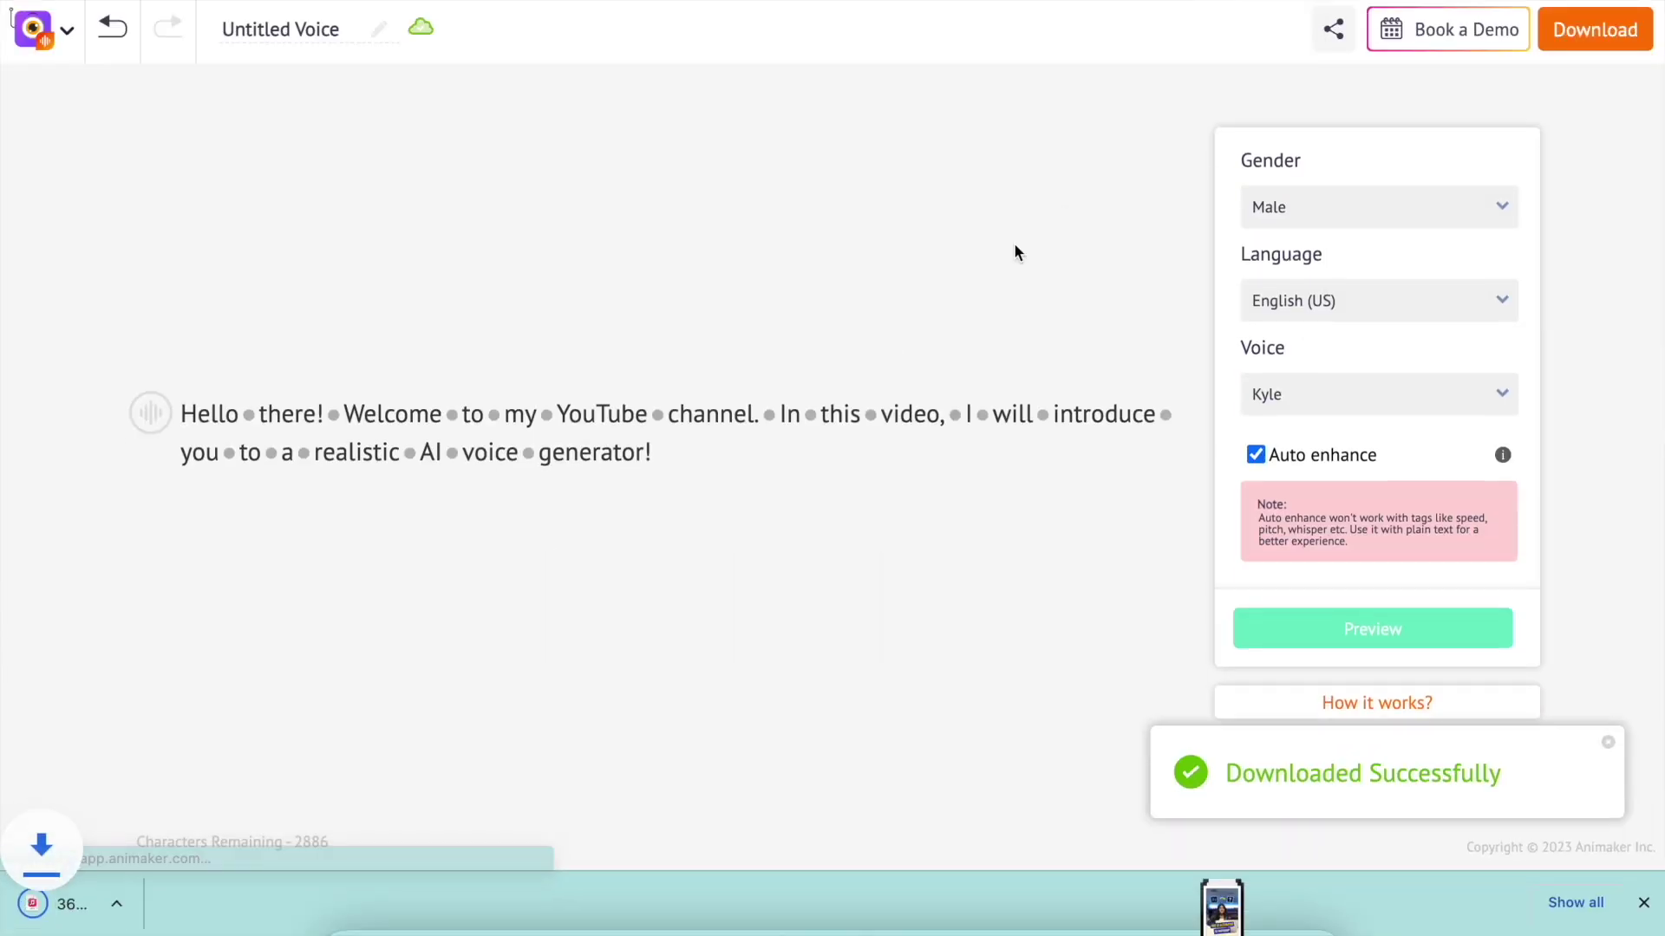